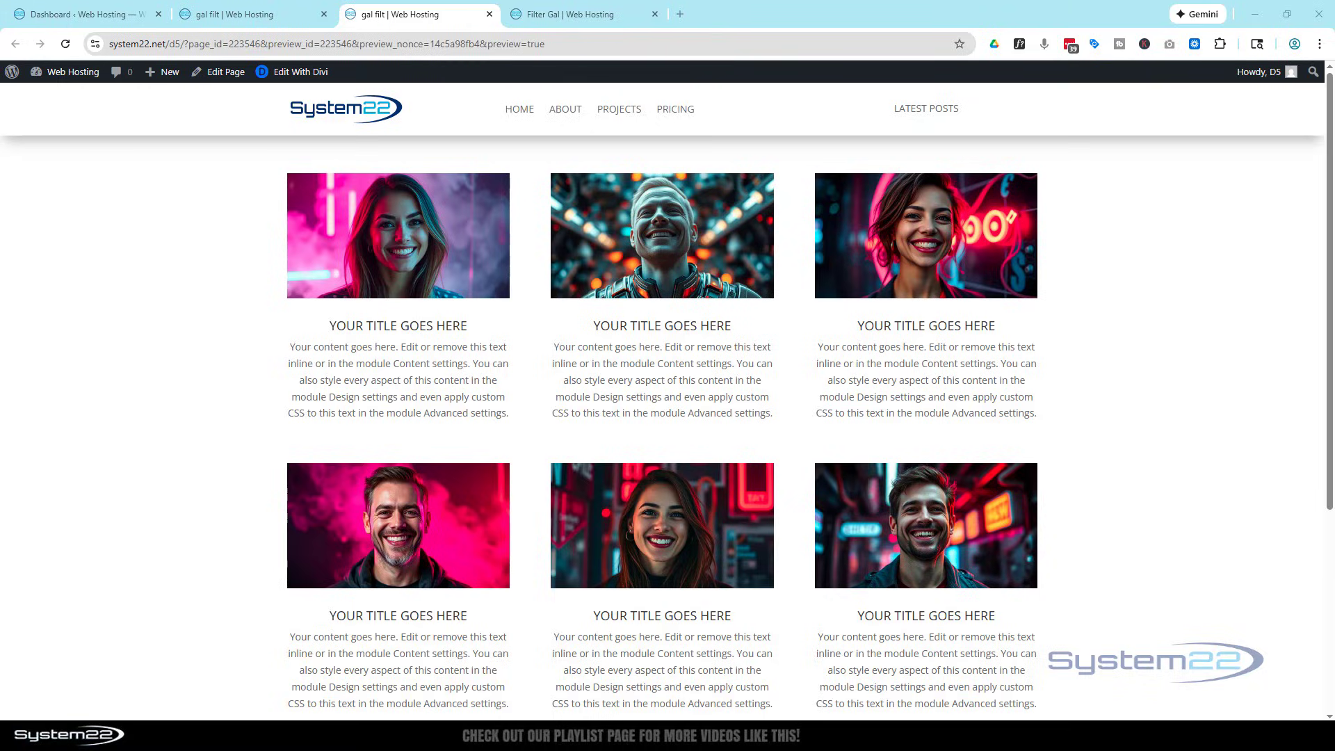
Preview the gal filt page at iPad Air size in the browser's developer tools and review its full layout
key("ctrl+shift+i")
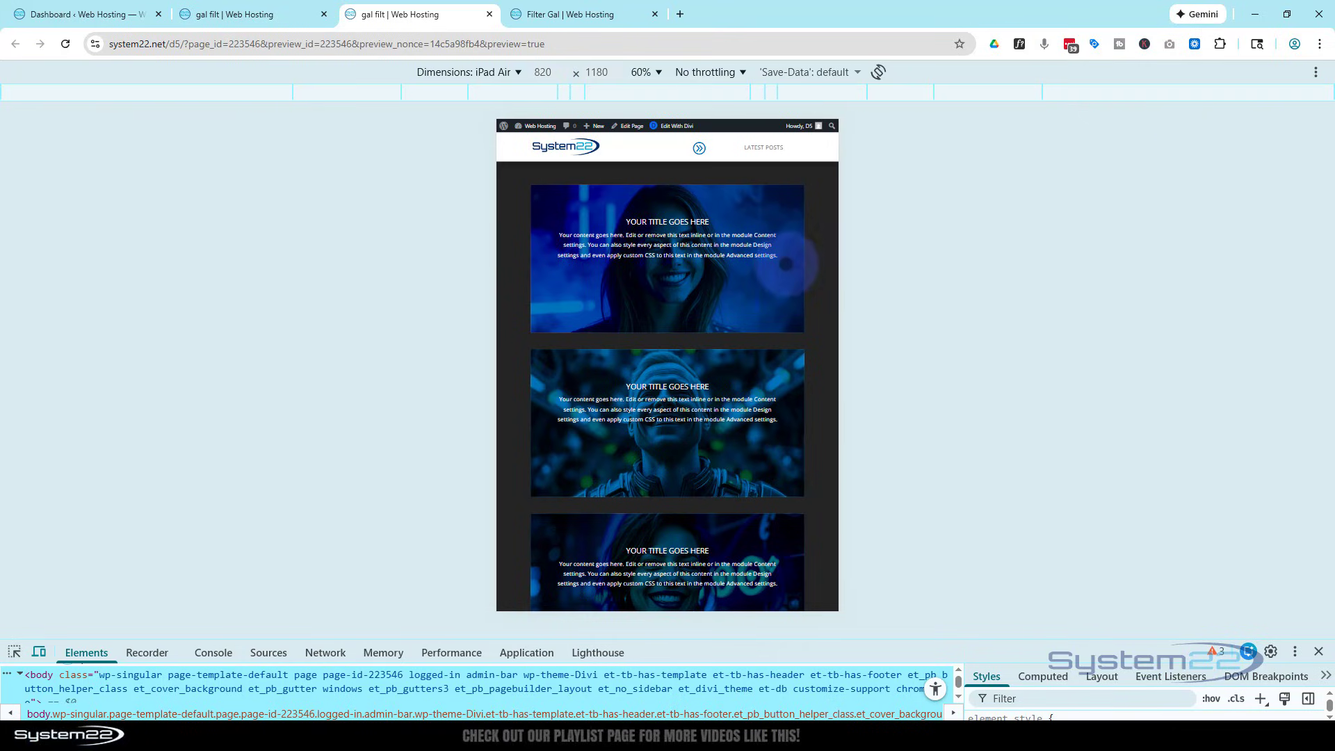
scroll(789, 261, "down", 3)
scroll(786, 264, "down", 4)
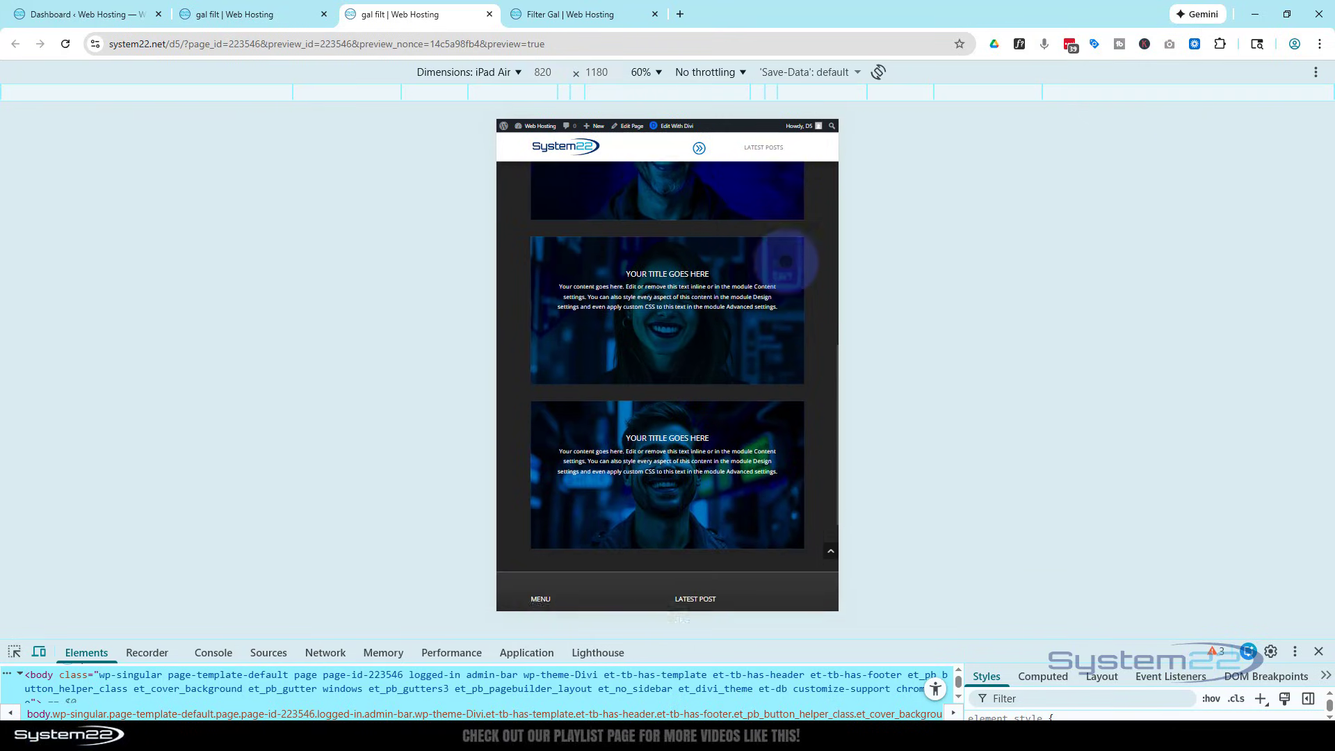
scroll(786, 263, "up", 5)
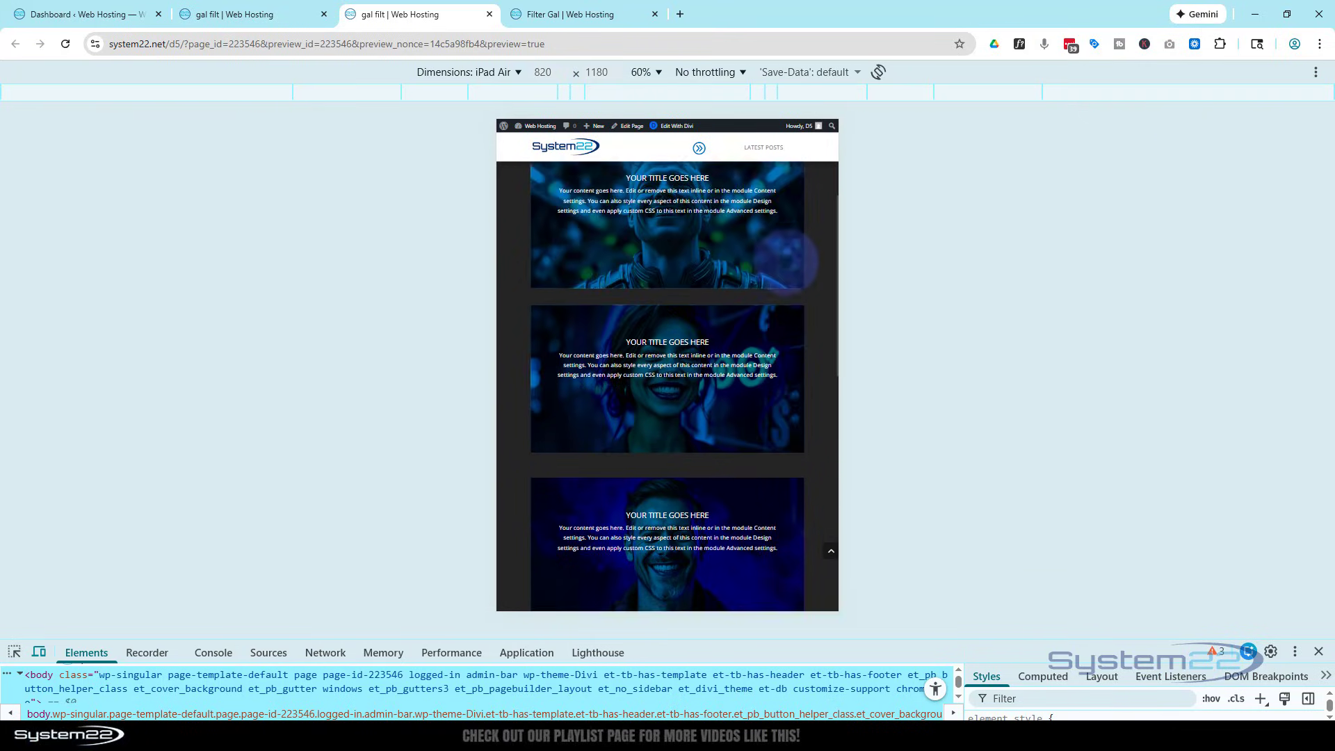
scroll(786, 260, "up", 1)
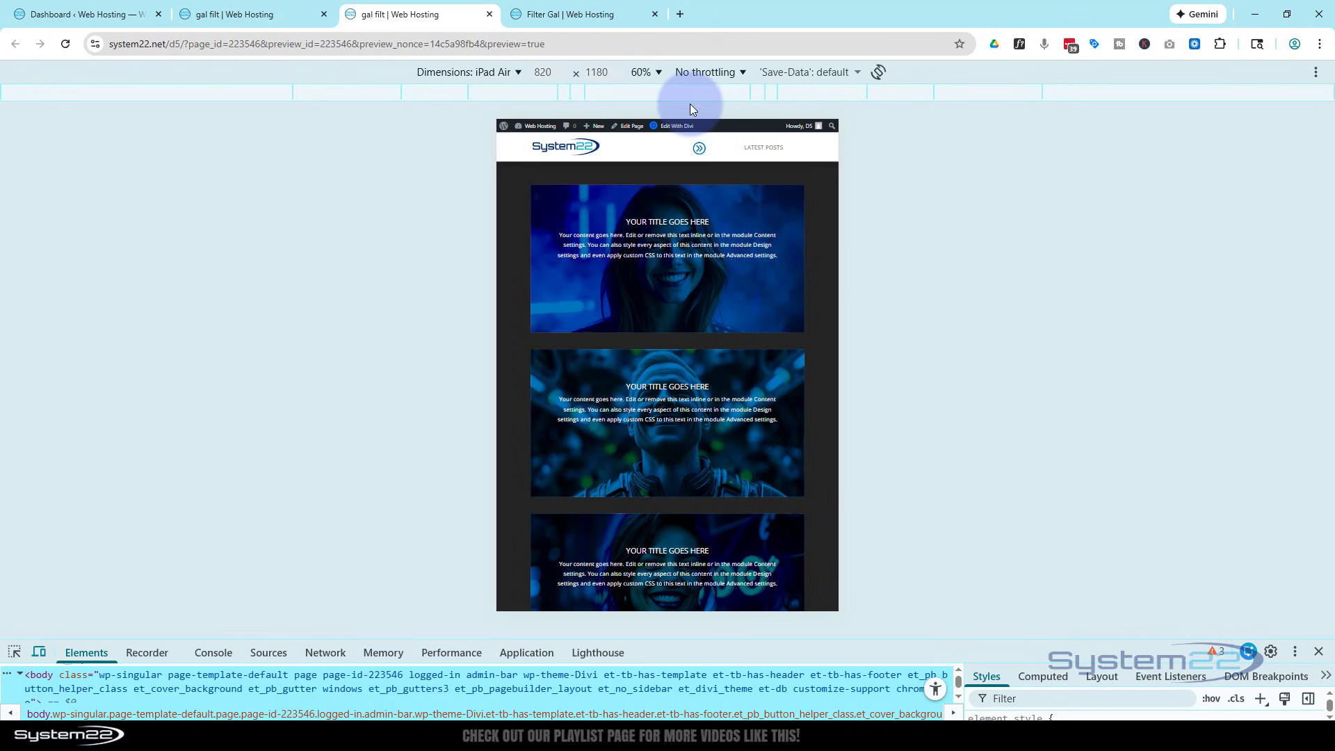
Change the emulated device to iPhone 12 Pro and look through the page's phone layout
left_click(461, 72)
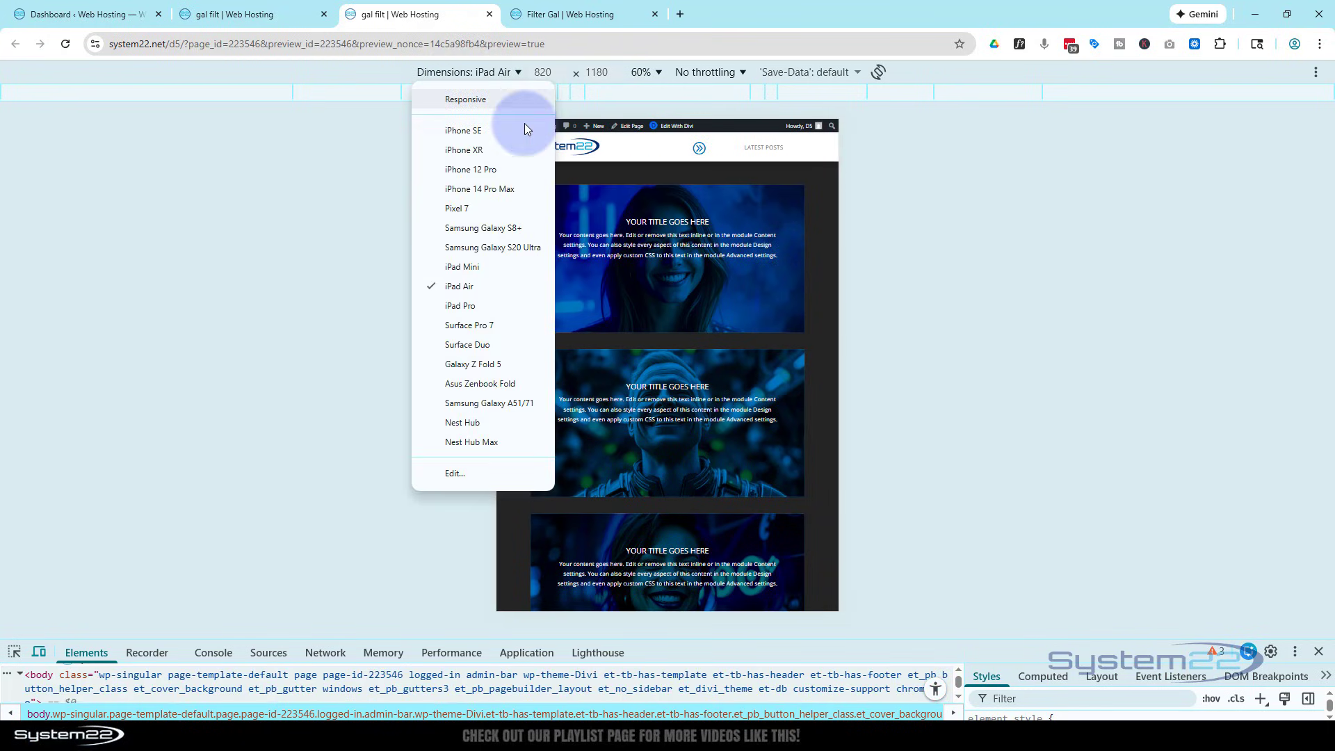
left_click(473, 170)
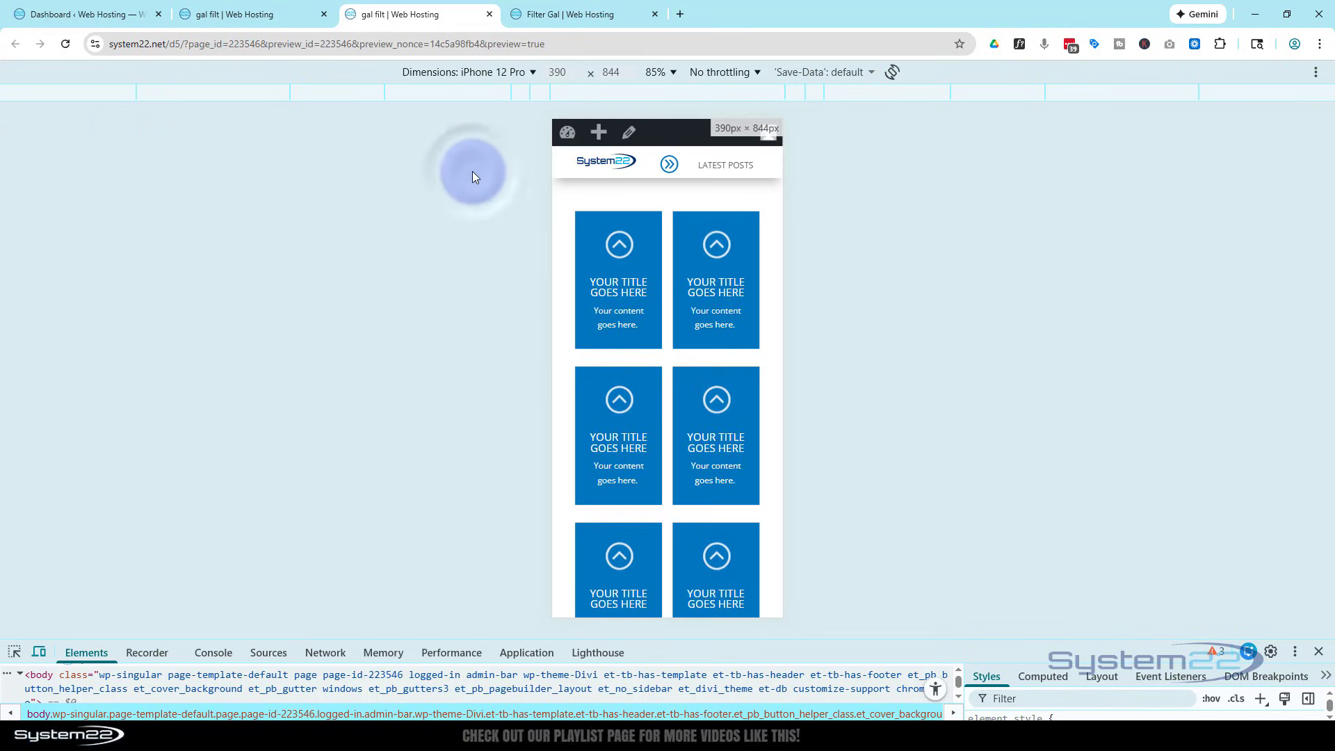
scroll(715, 383, "down", 5)
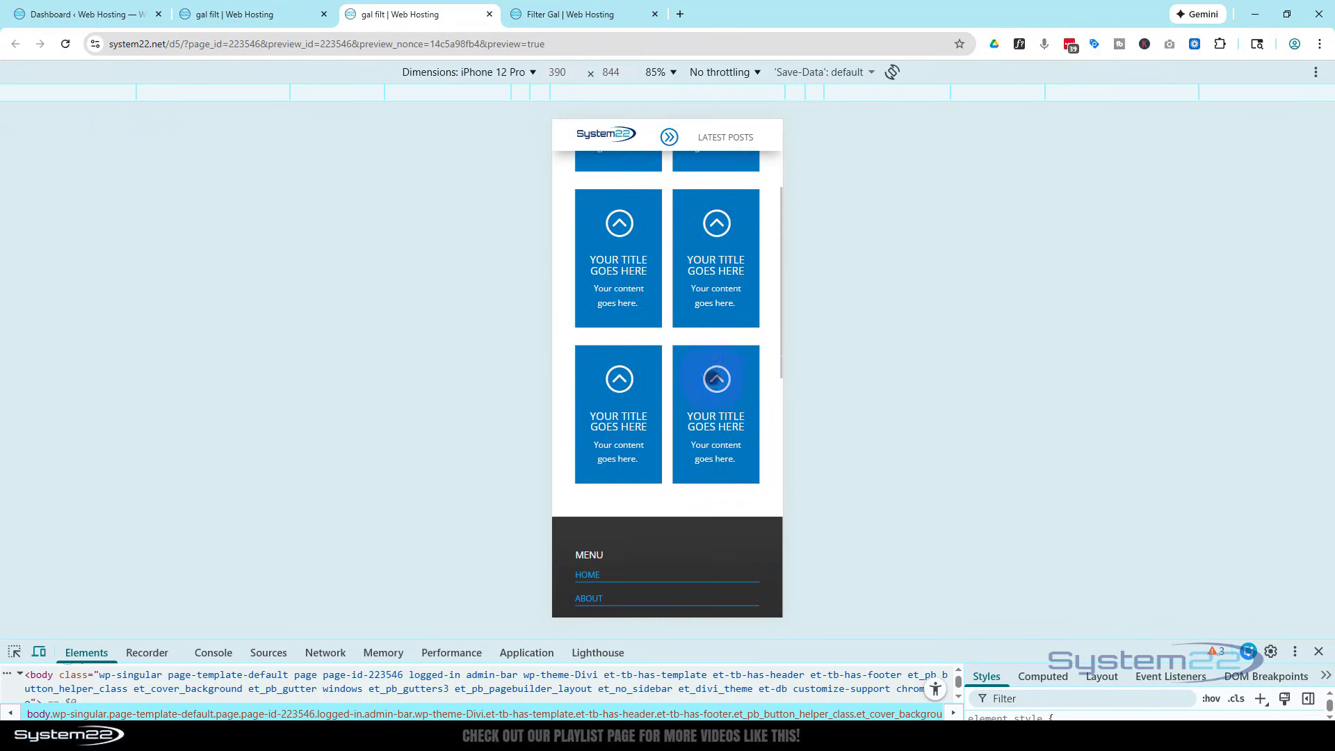
scroll(712, 377, "up", 5)
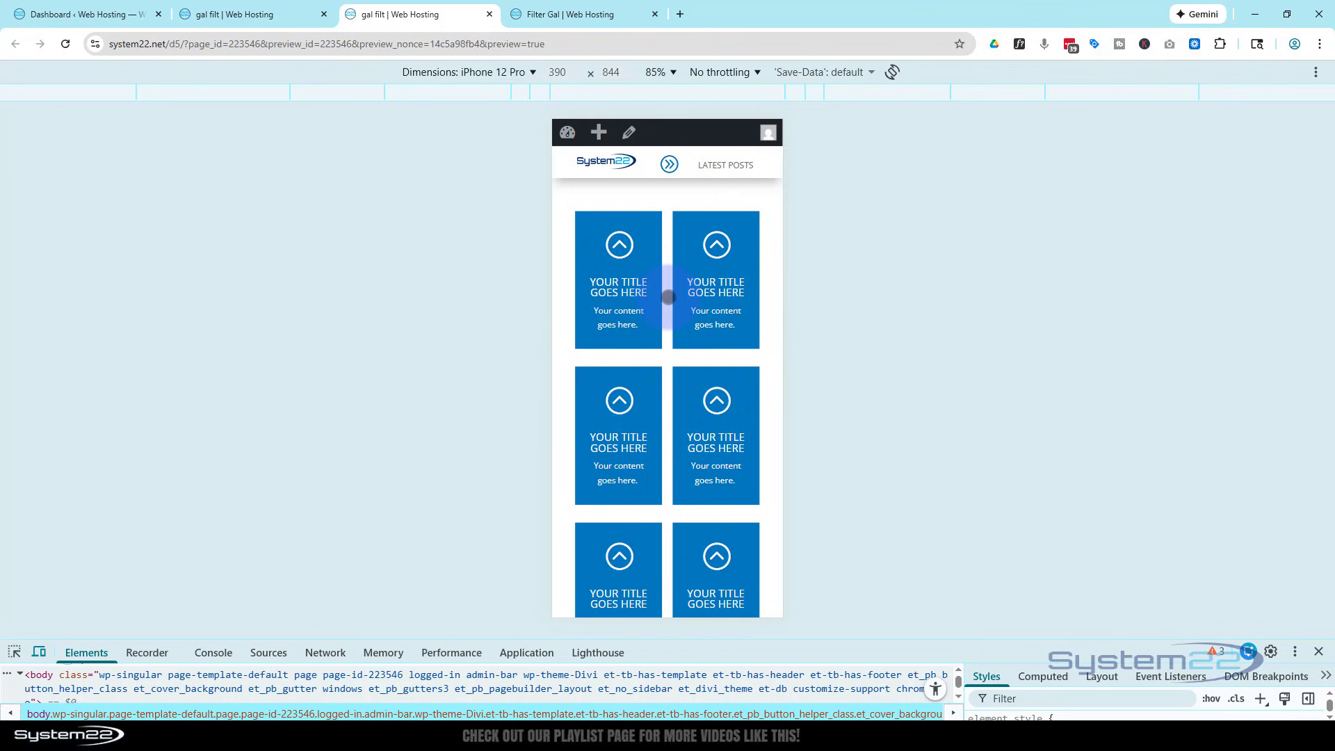
Return the device preview to iPad Air and close the developer tools
left_click(465, 74)
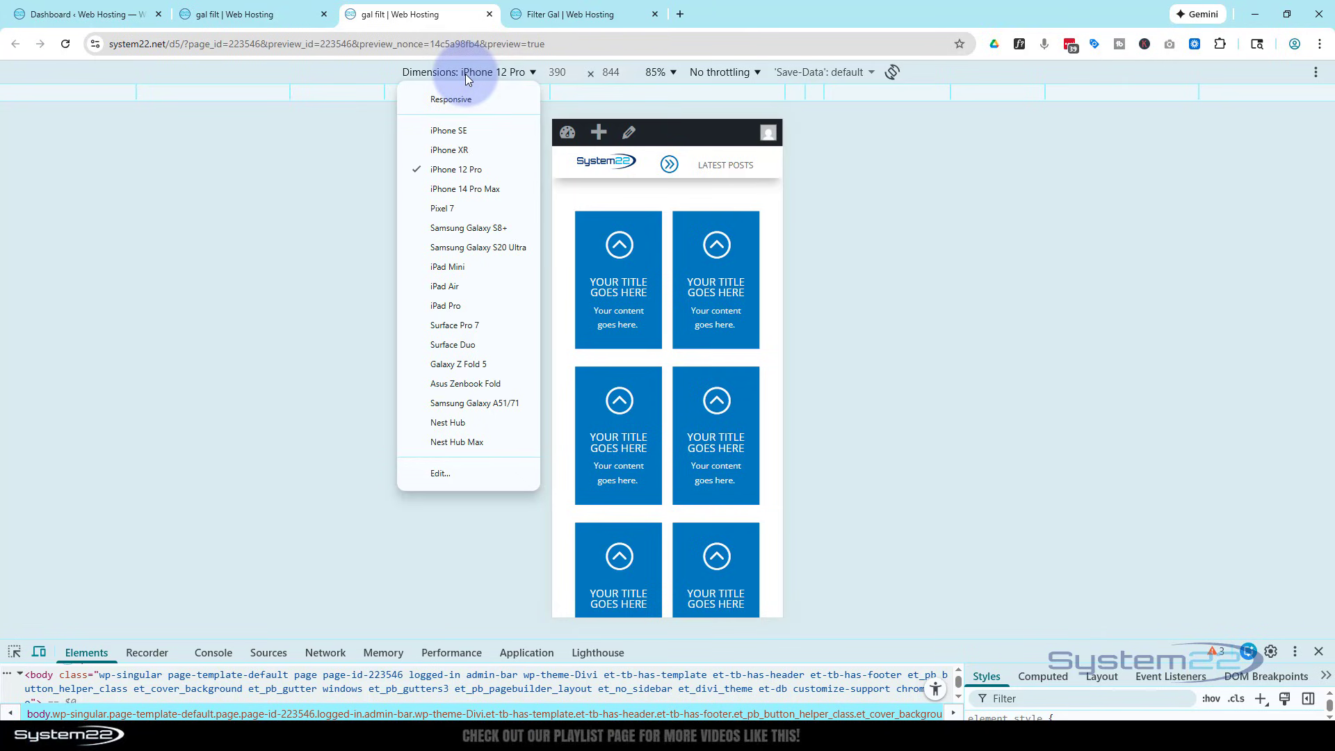
left_click(445, 285)
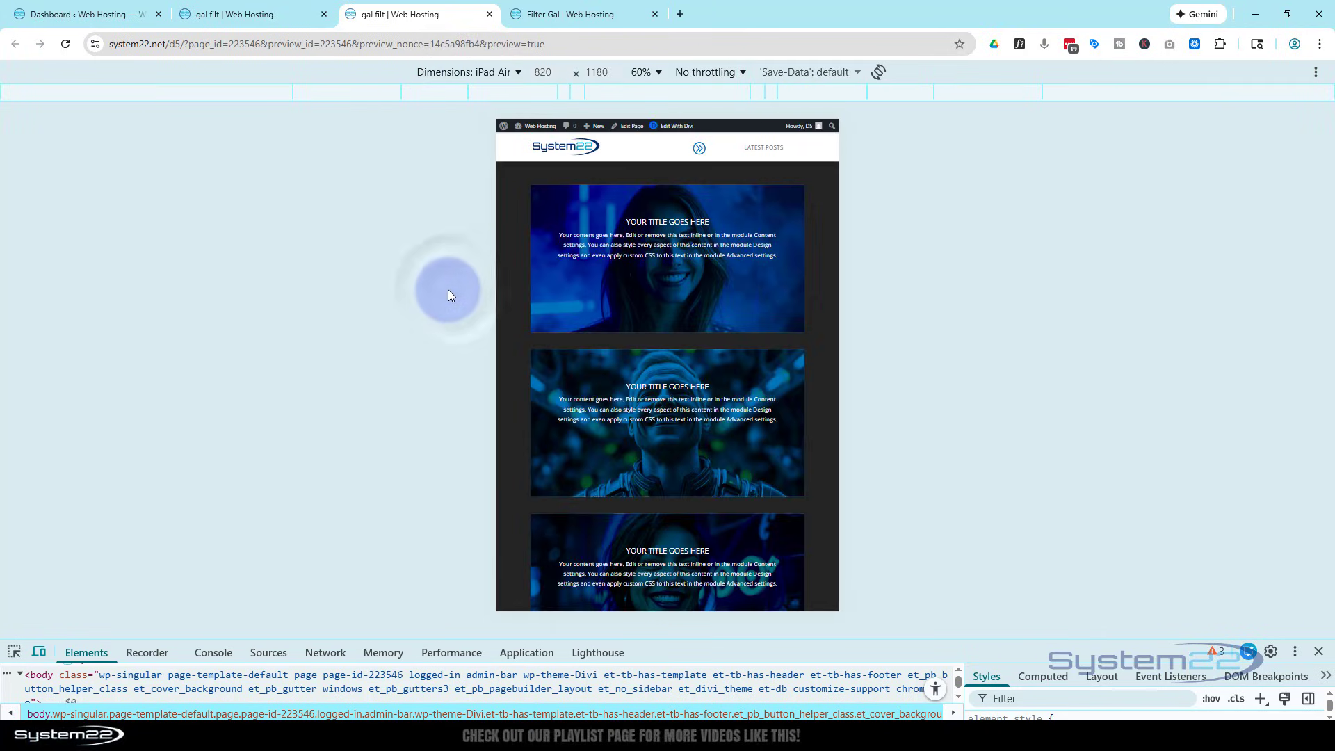
left_click(1320, 653)
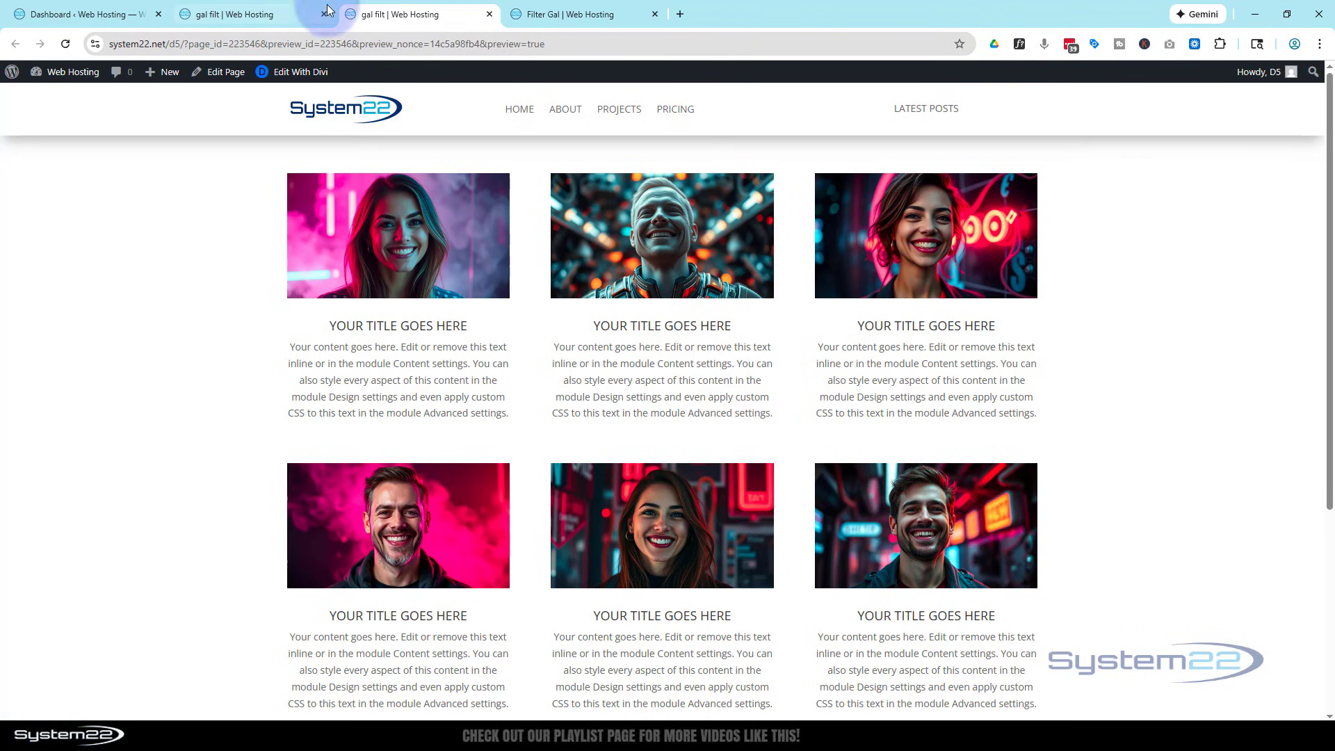
Examine the three differently styled sections of the gal filt page in the Divi builder
left_click(271, 15)
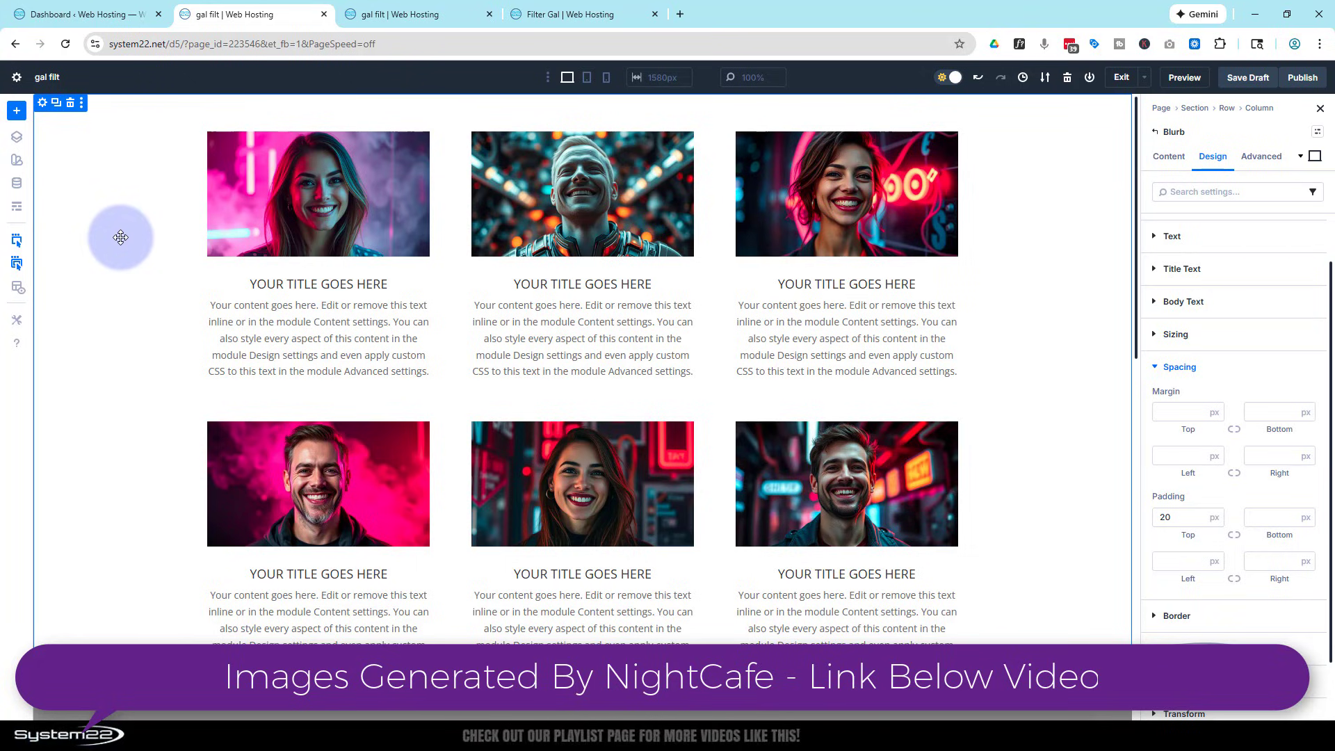
scroll(121, 237, "down", 3)
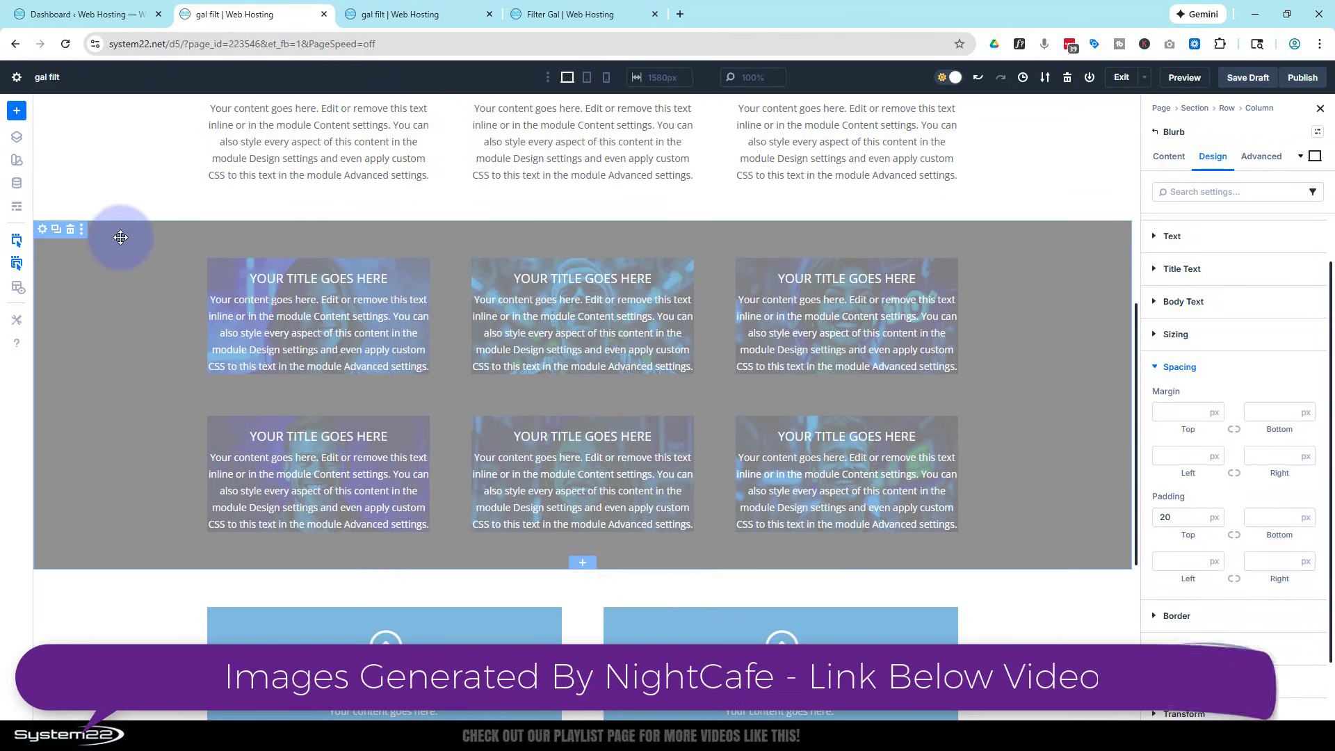
scroll(120, 238, "down", 5)
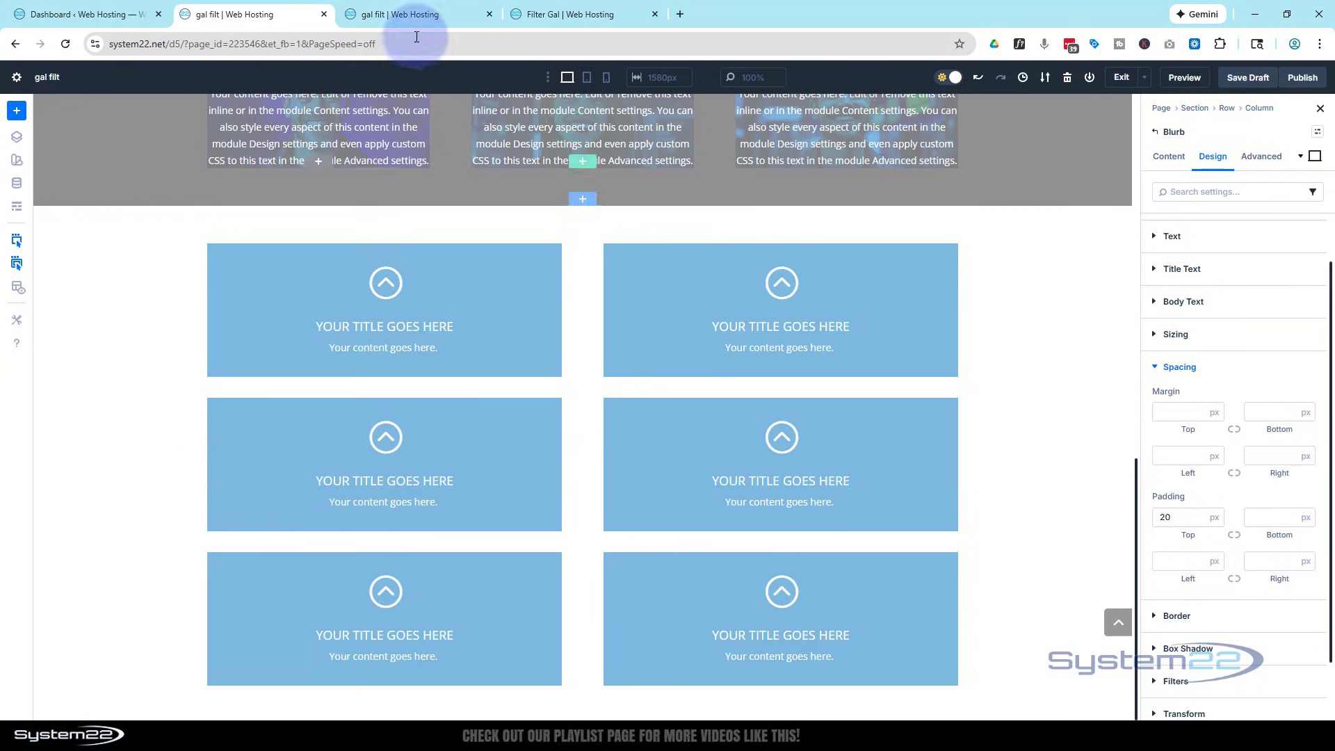
Create a new WordPress page from the live preview in a separate tab and title it "Mobile first"
left_click(432, 14)
mouse_move(148, 77)
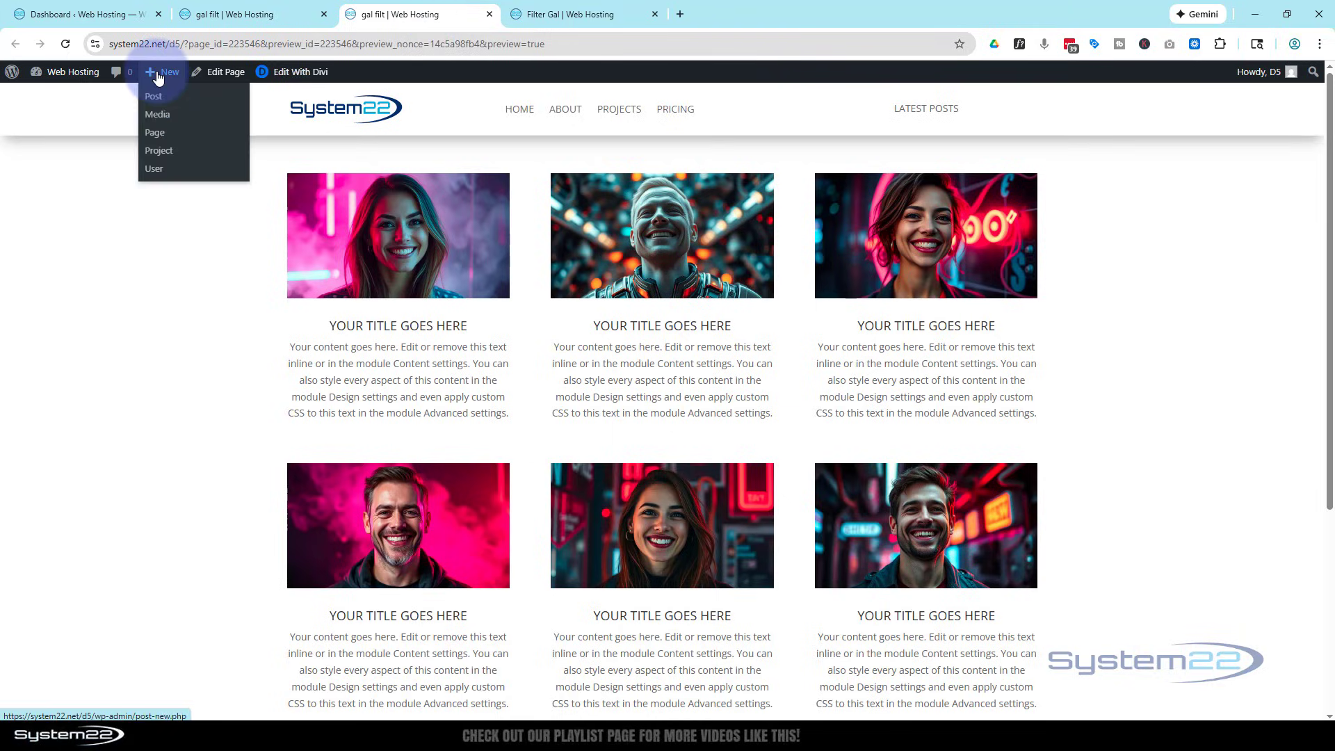
middle_click(155, 133)
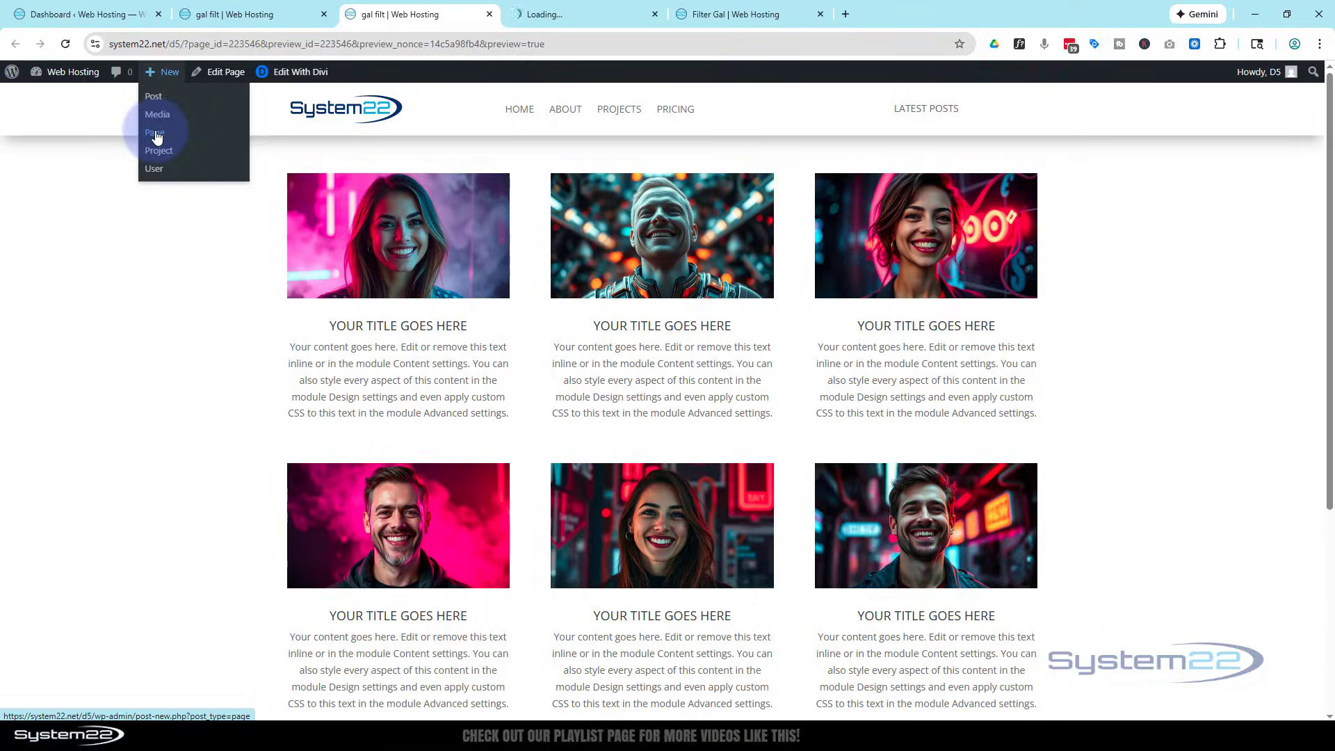
left_click(552, 13)
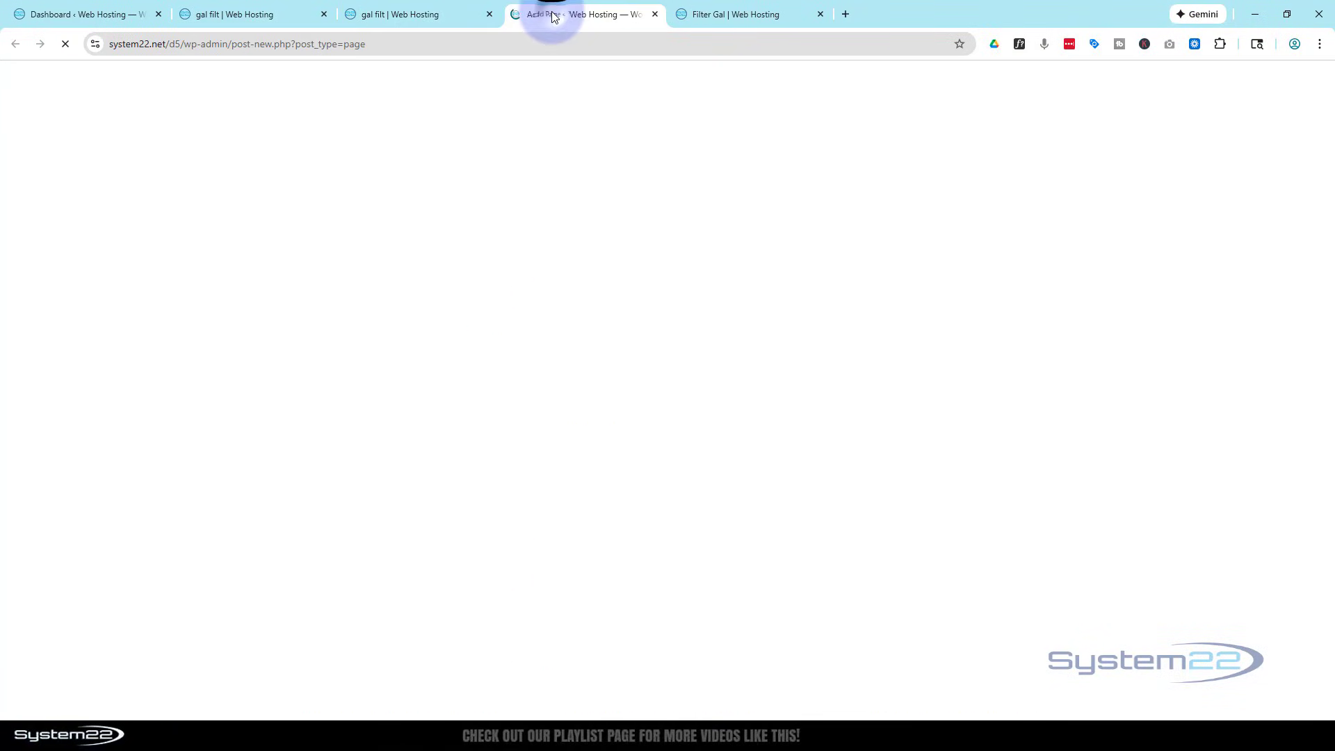
type("Mo")
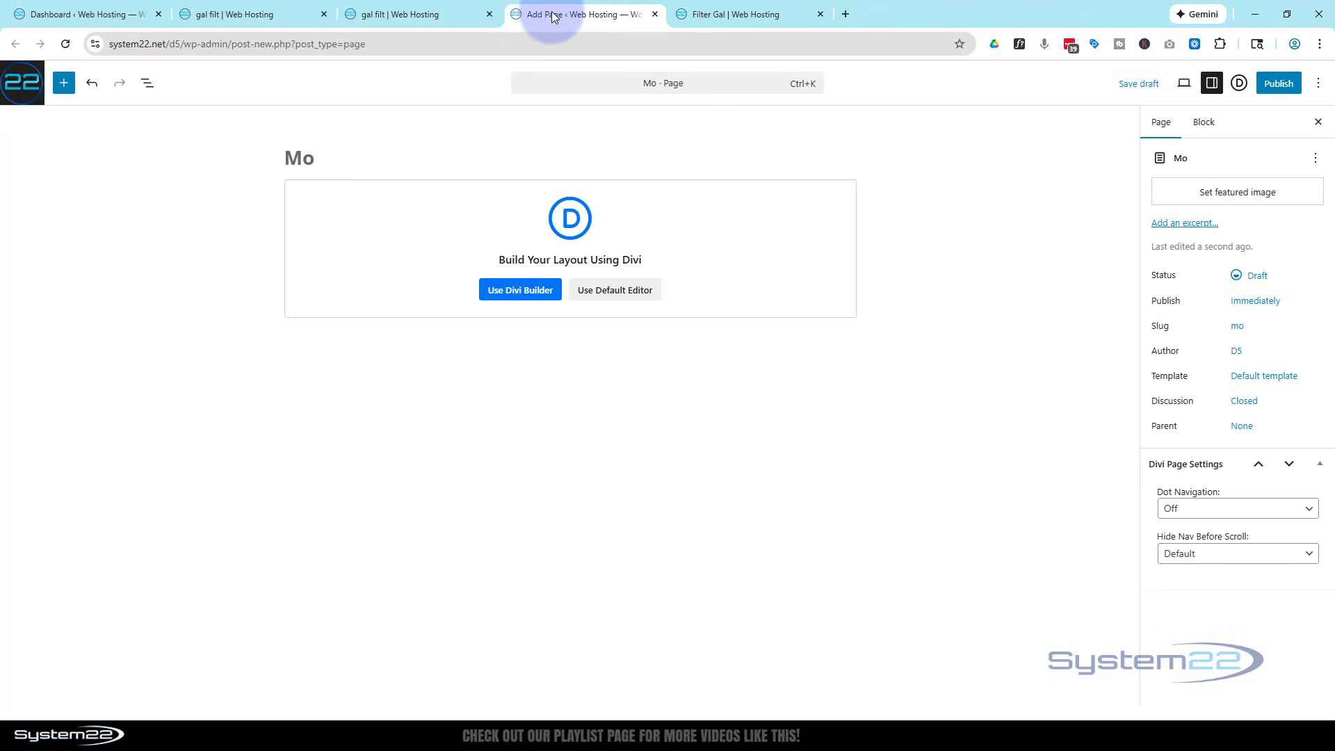
type("bile first")
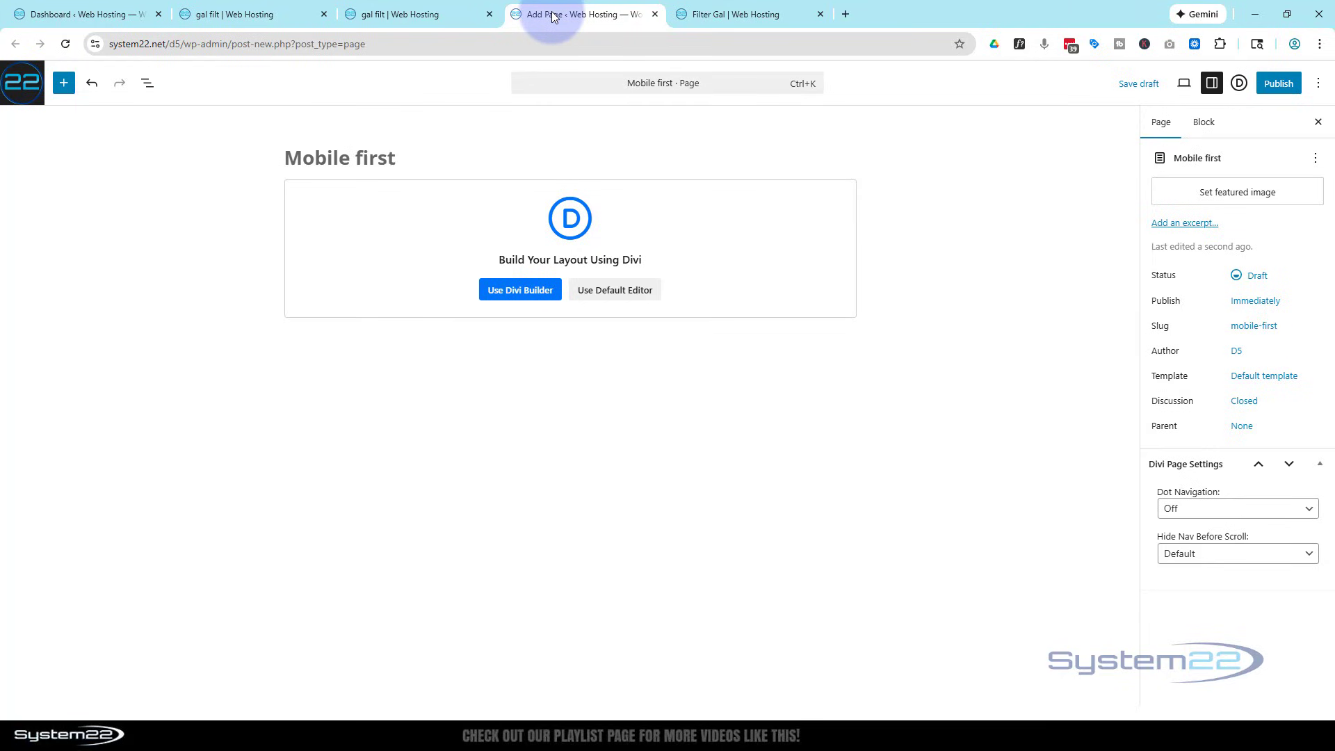
Build the page from scratch with the Divi Builder and check its empty section in phone view before returning to desktop
left_click(528, 293)
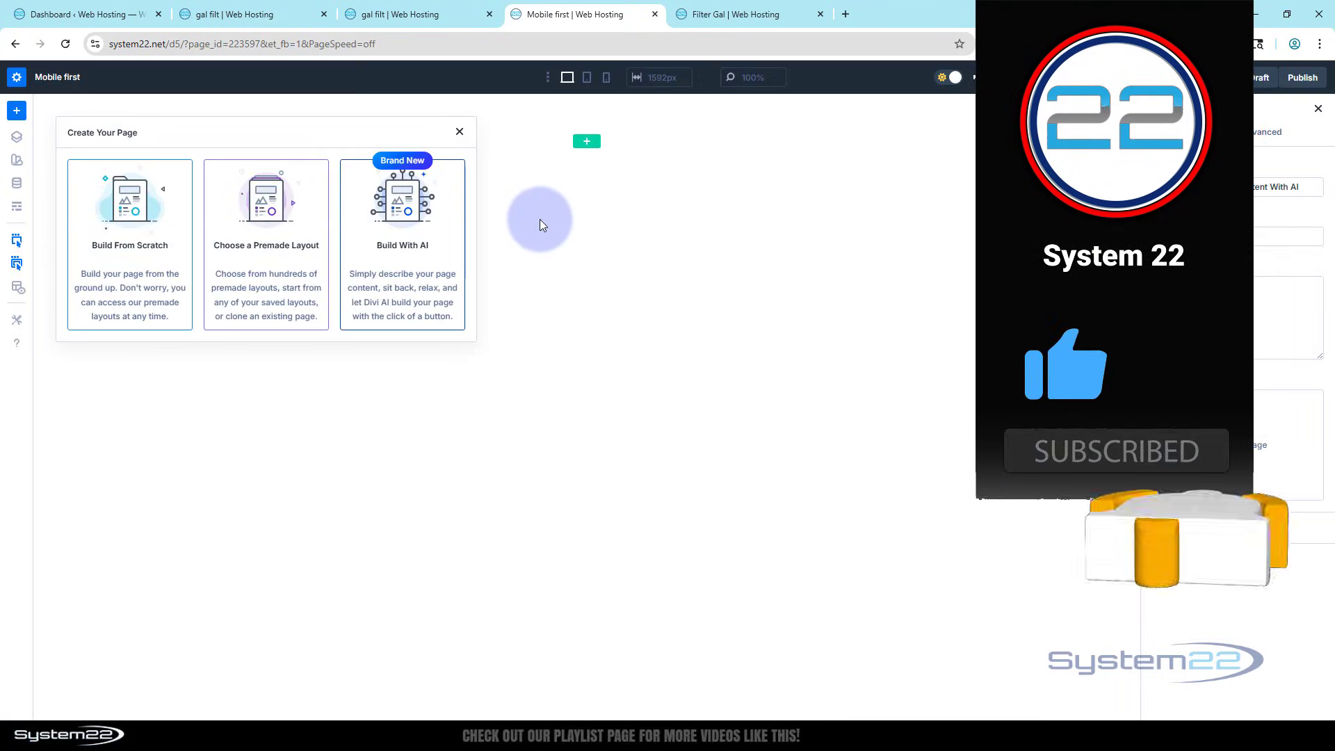
left_click(130, 232)
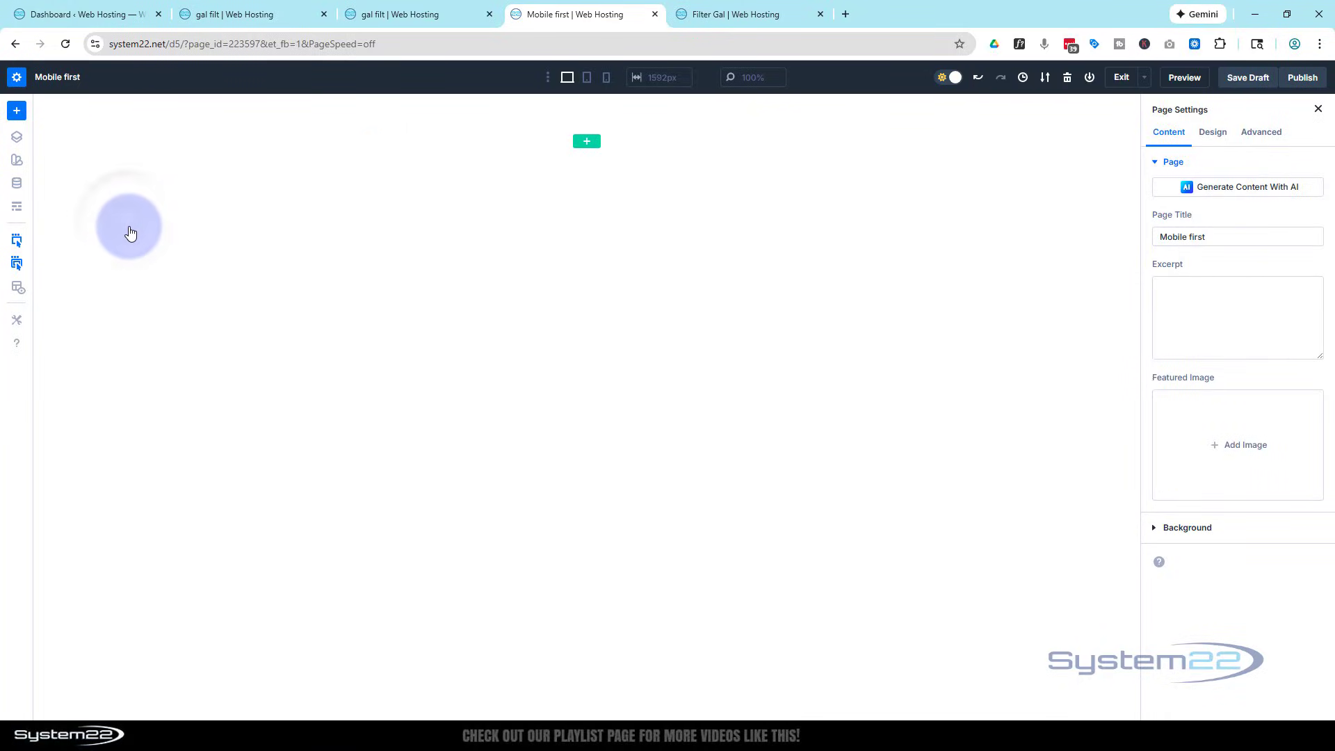
left_click(300, 207)
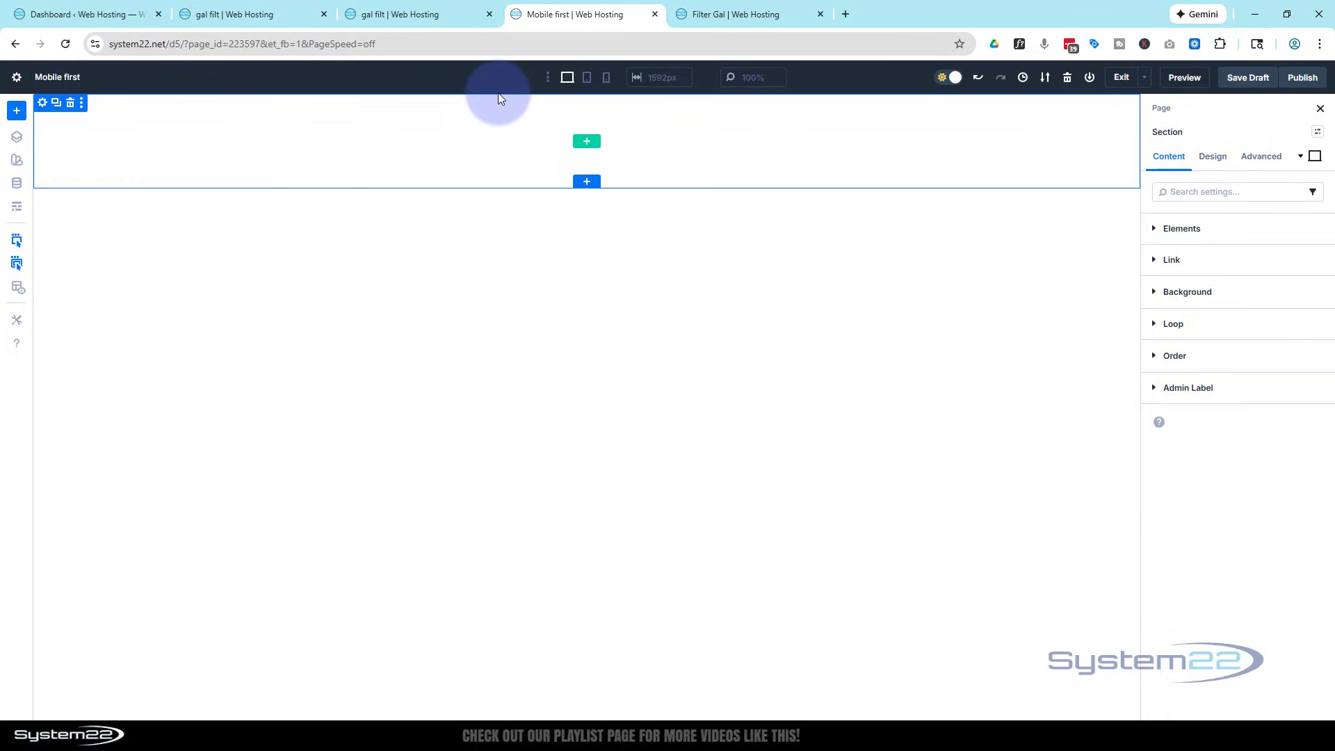
left_click(606, 78)
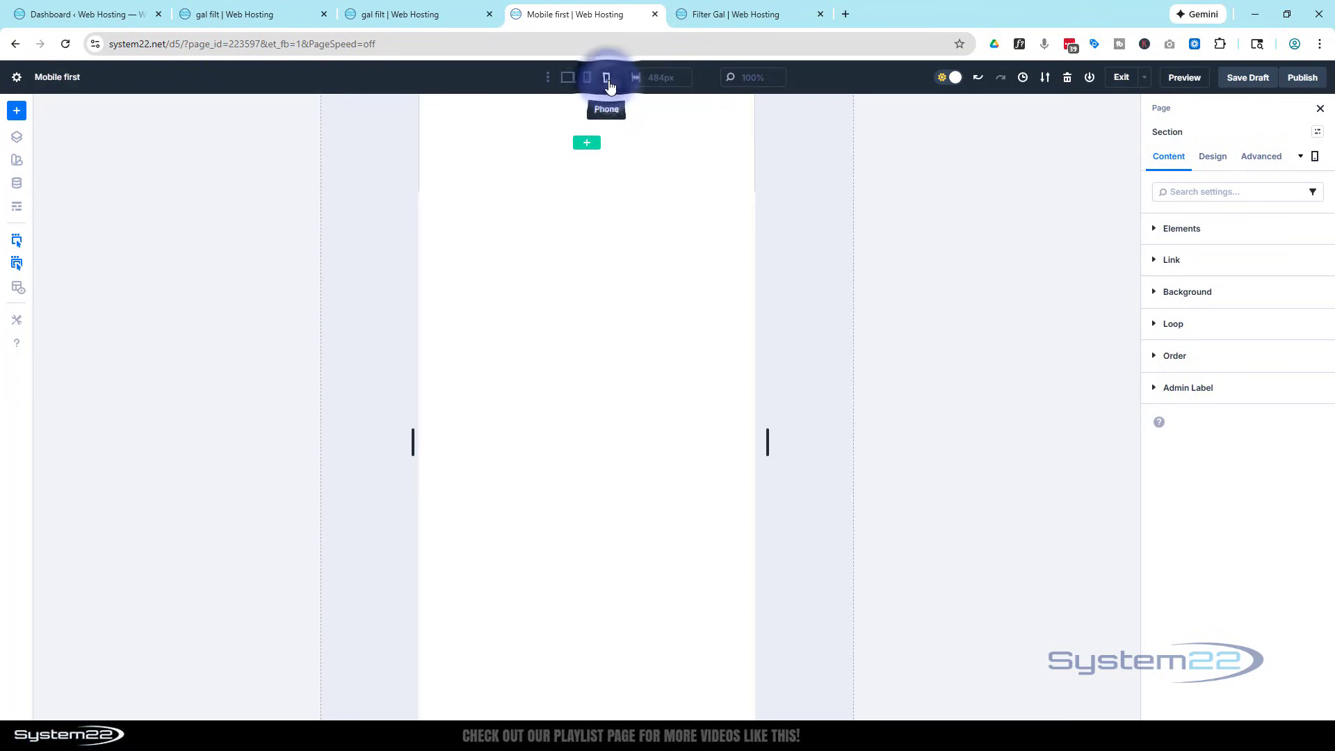
left_click(568, 77)
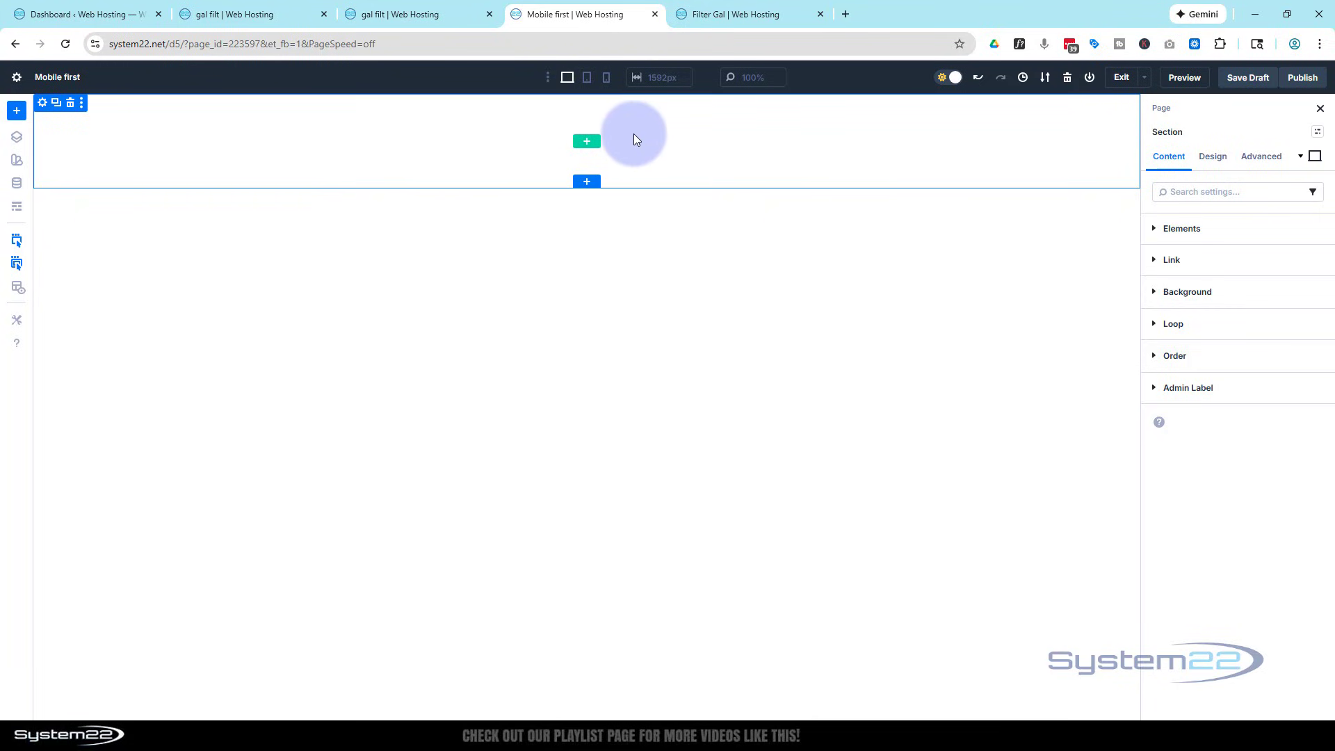
Insert a row of three equal columns and add a Blurb module to its first column
left_click(587, 141)
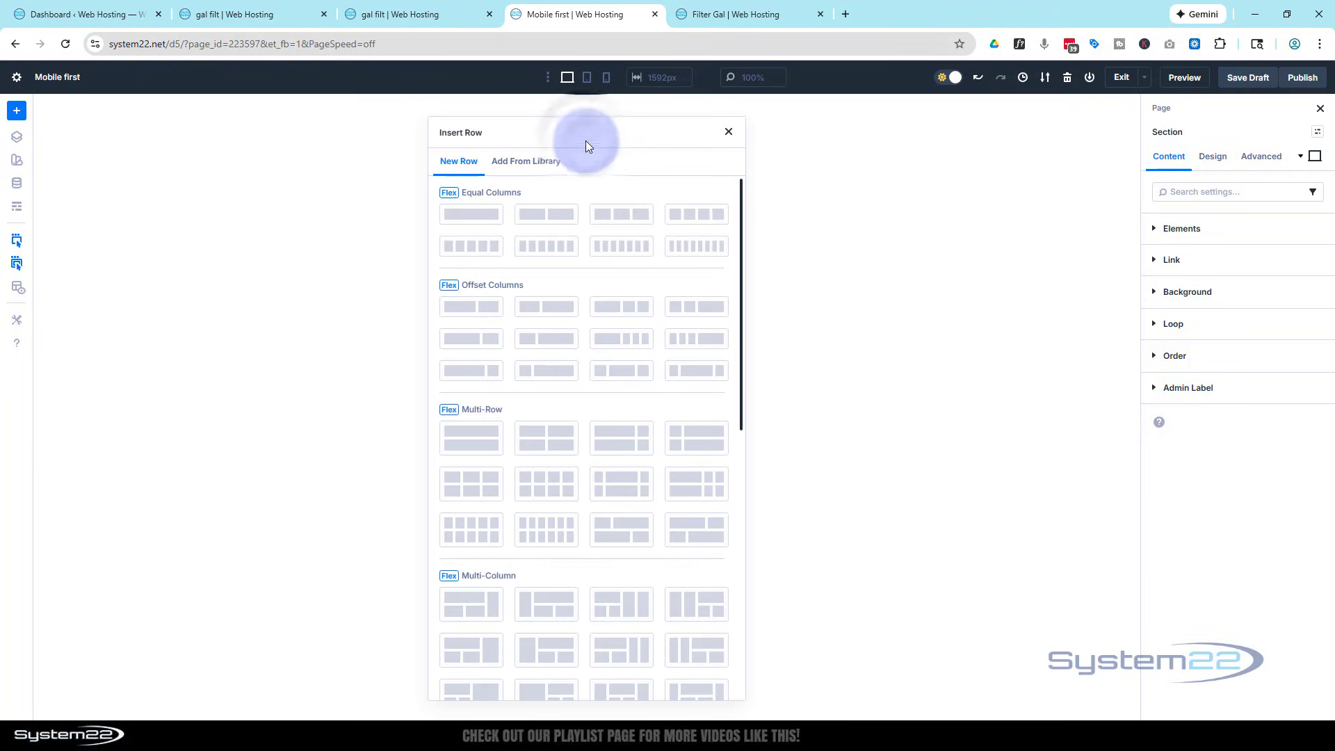
left_click(612, 213)
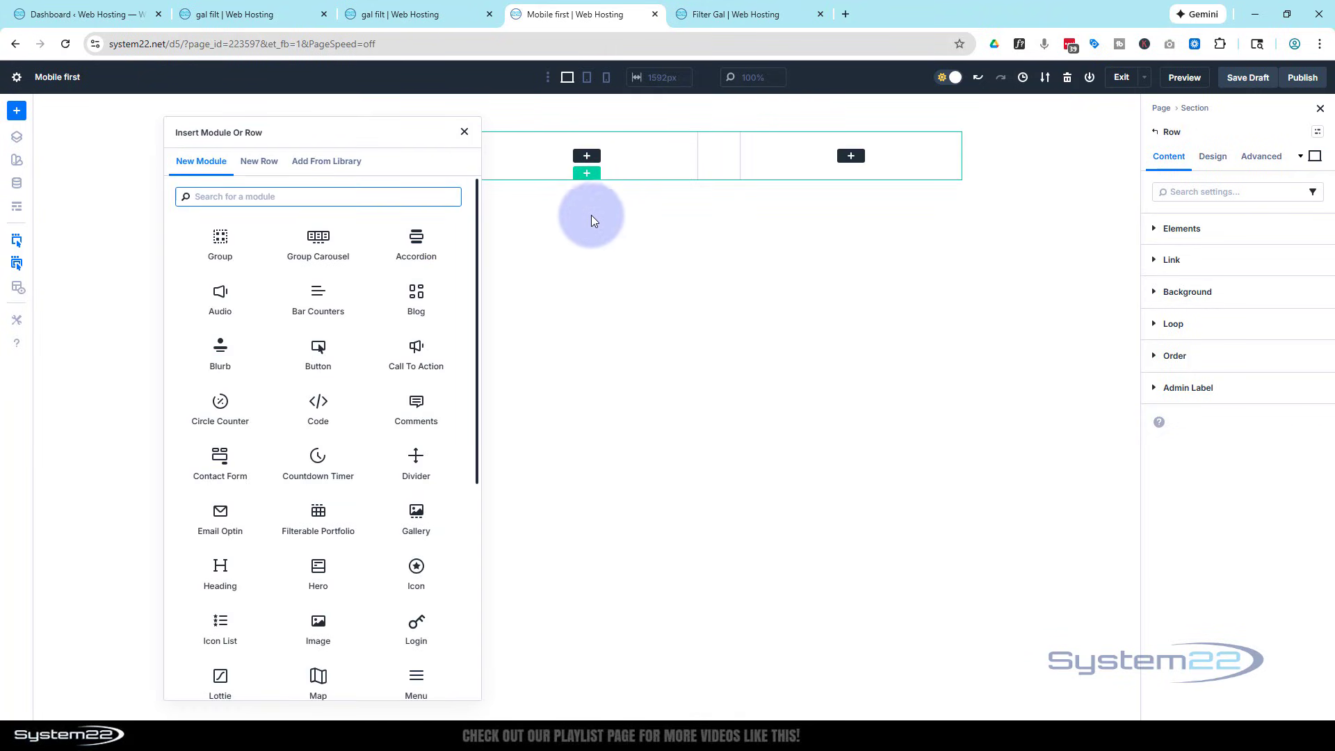
left_click(228, 348)
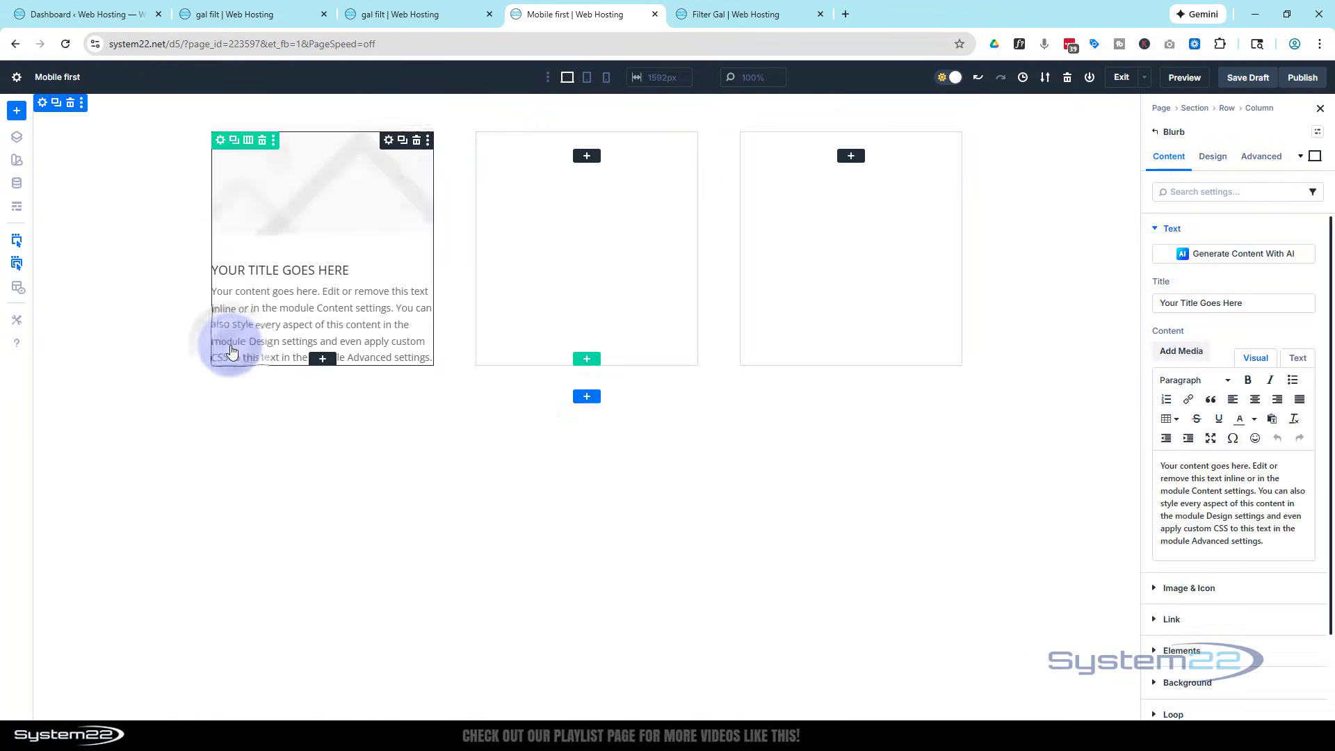
Set the blurb's image to the media library photo of the long-haired woman against pink and blue smoke
left_click_drag(1274, 302, 1199, 306)
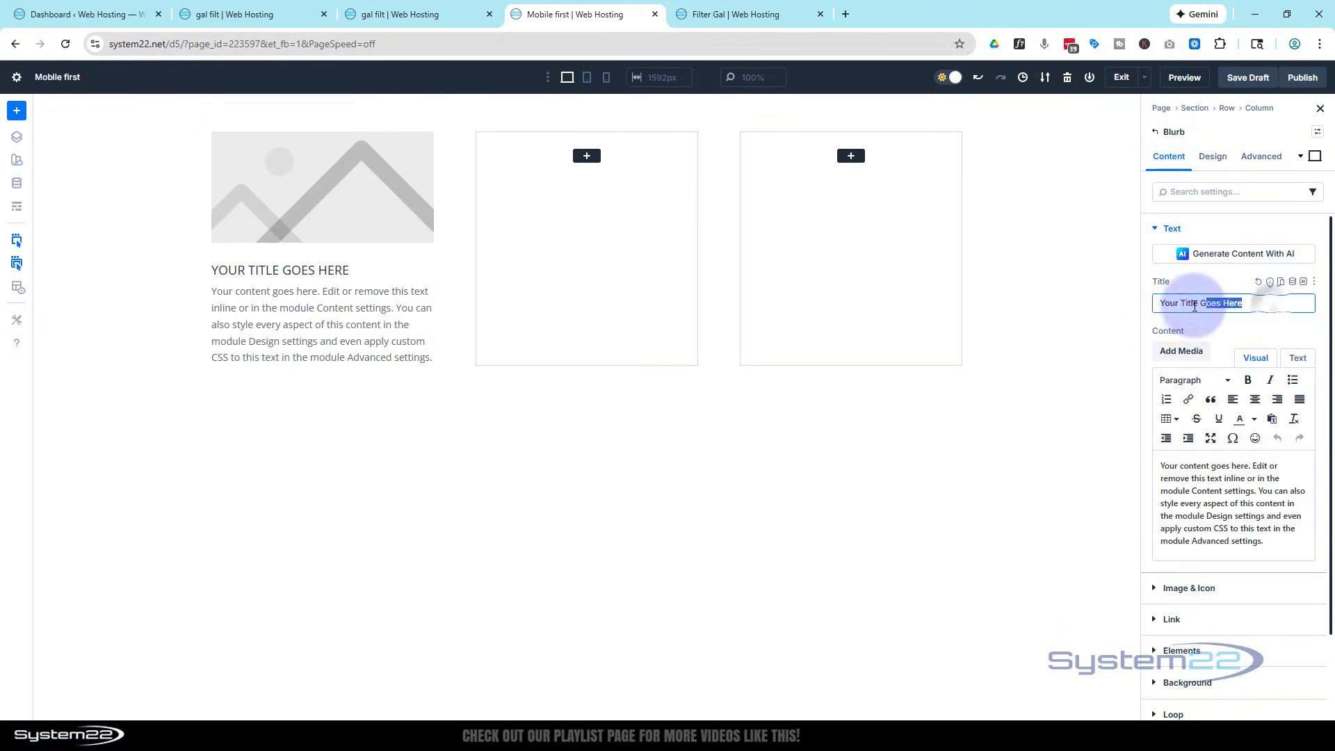
scroll(1228, 467, "down", 2)
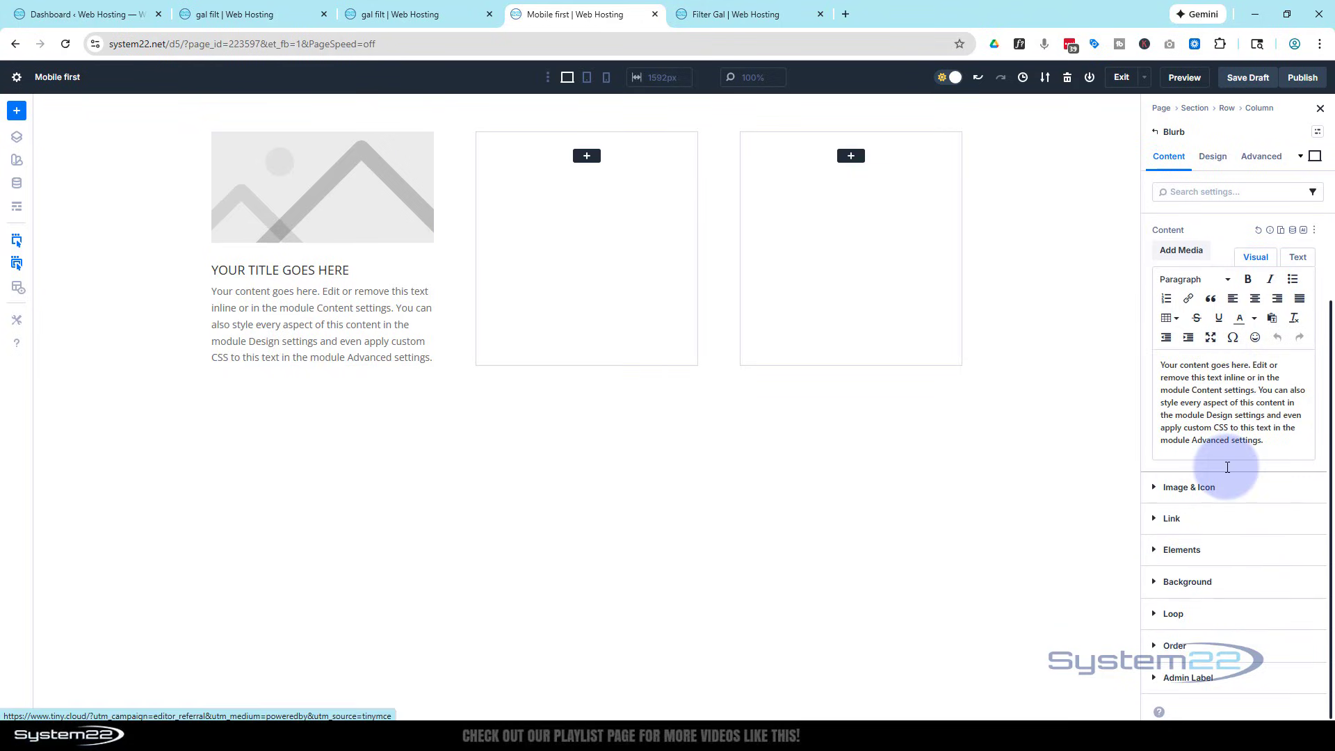
left_click(1175, 487)
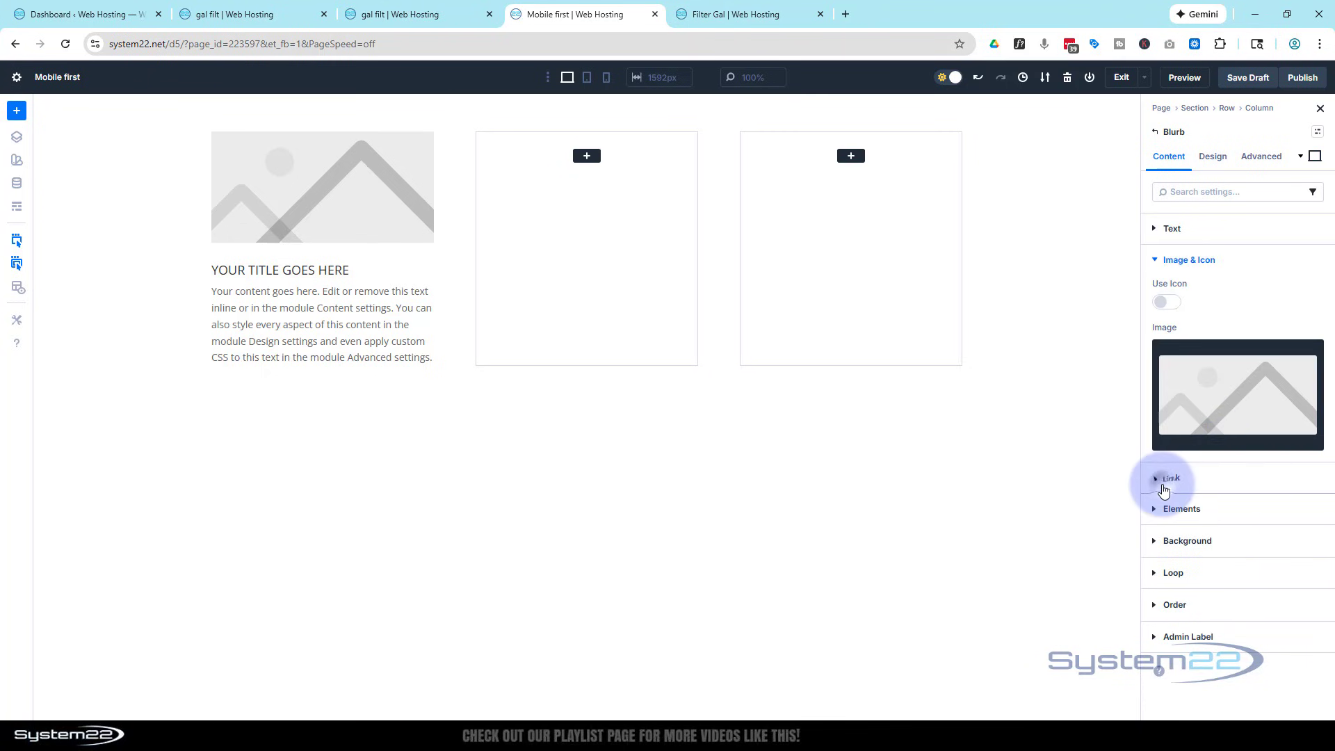
left_click(1238, 411)
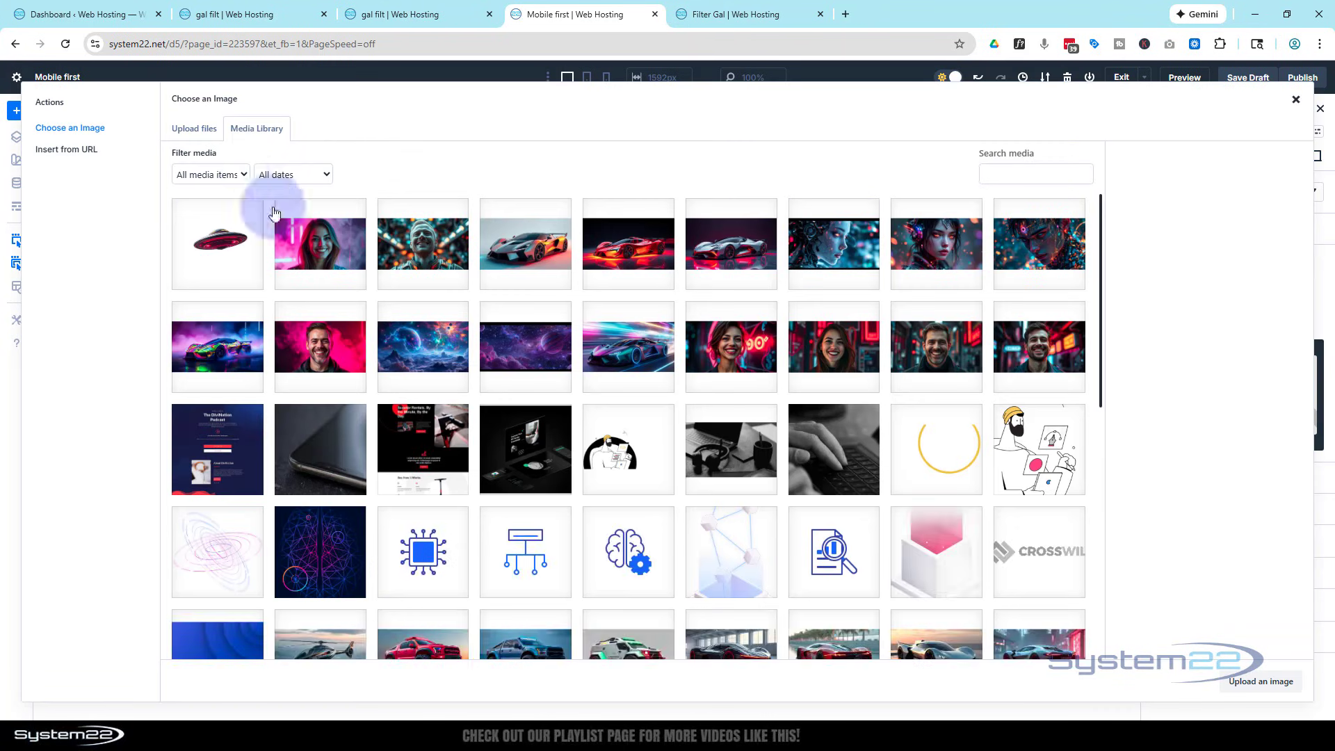
left_click(320, 243)
left_click(1259, 682)
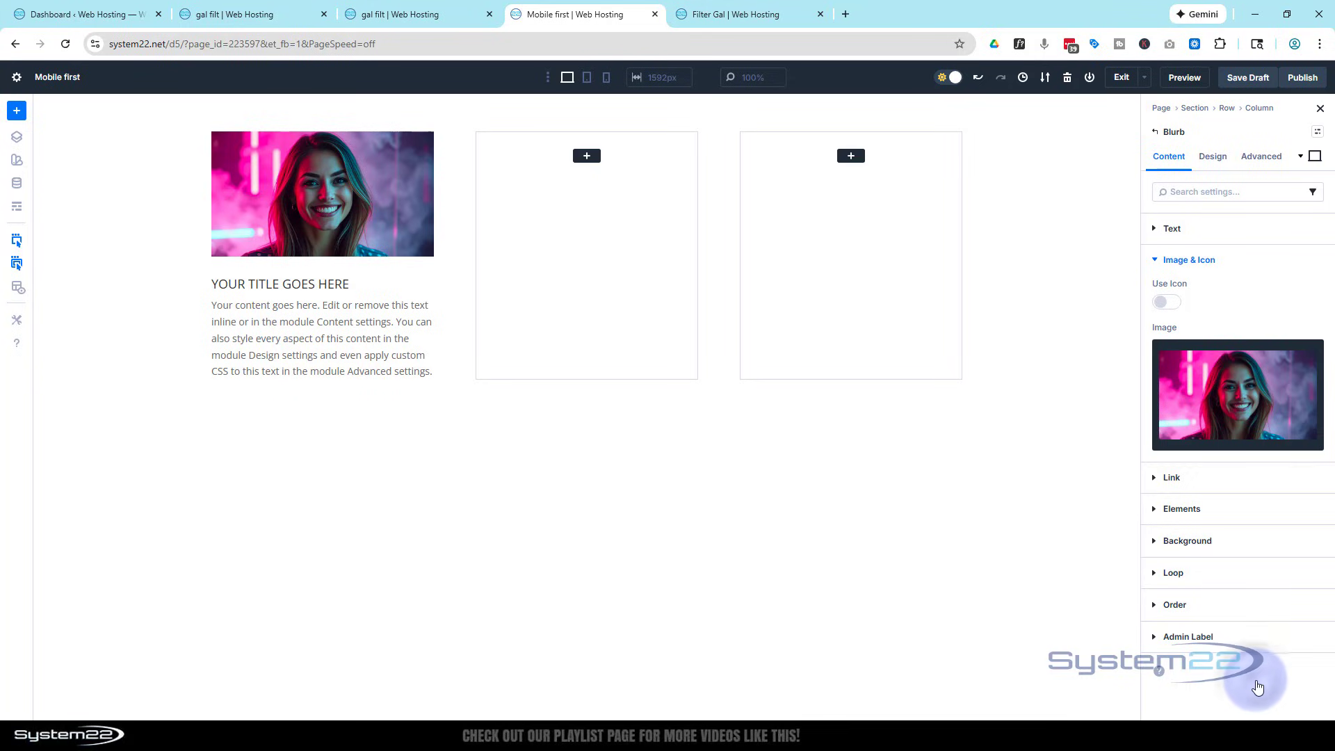
Center-align the blurb's text and duplicate the module within the first column
left_click(1213, 156)
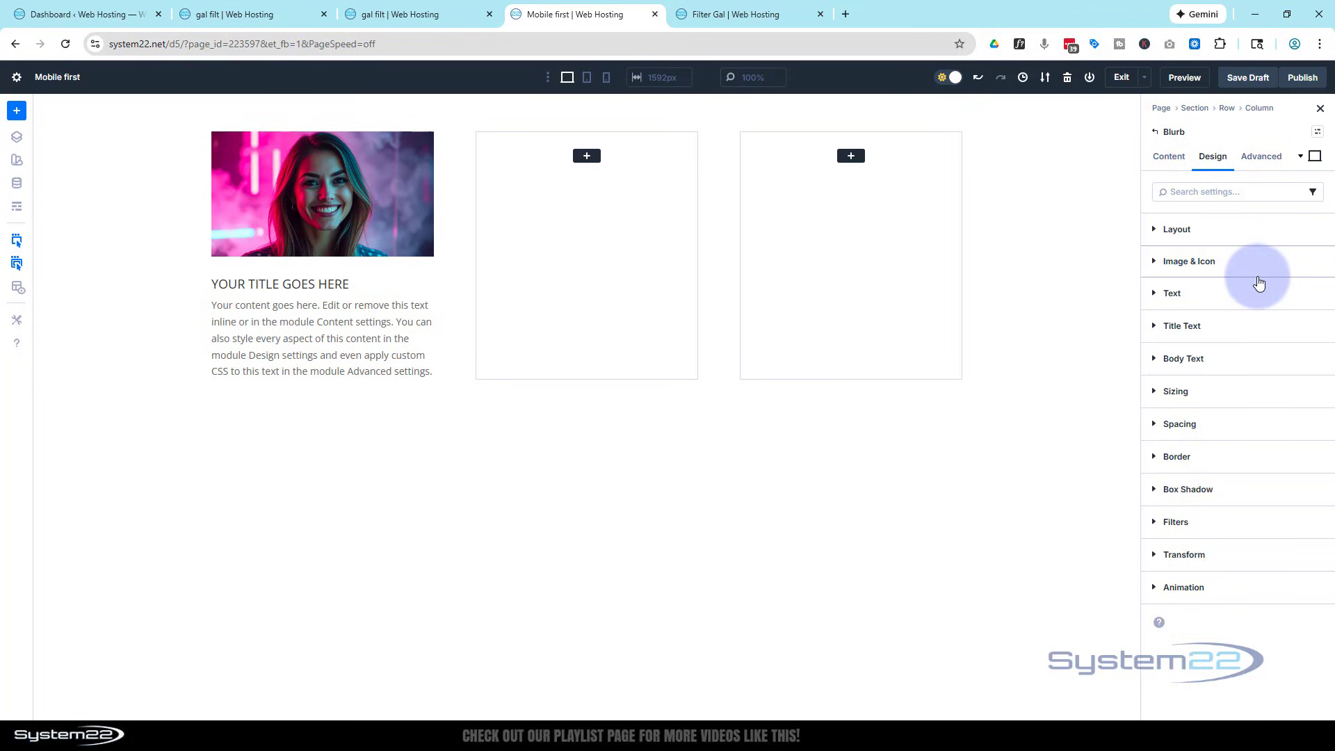
left_click(1234, 293)
left_click(1190, 340)
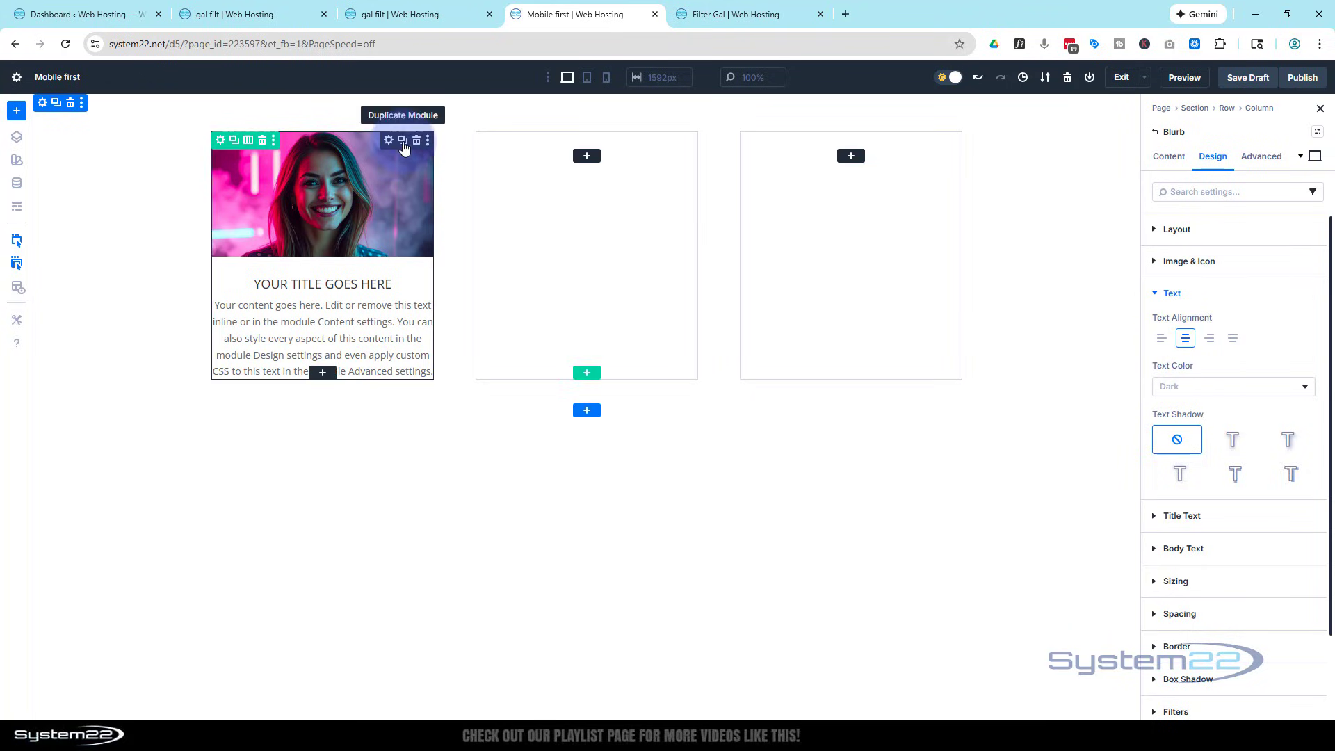
left_click(402, 141)
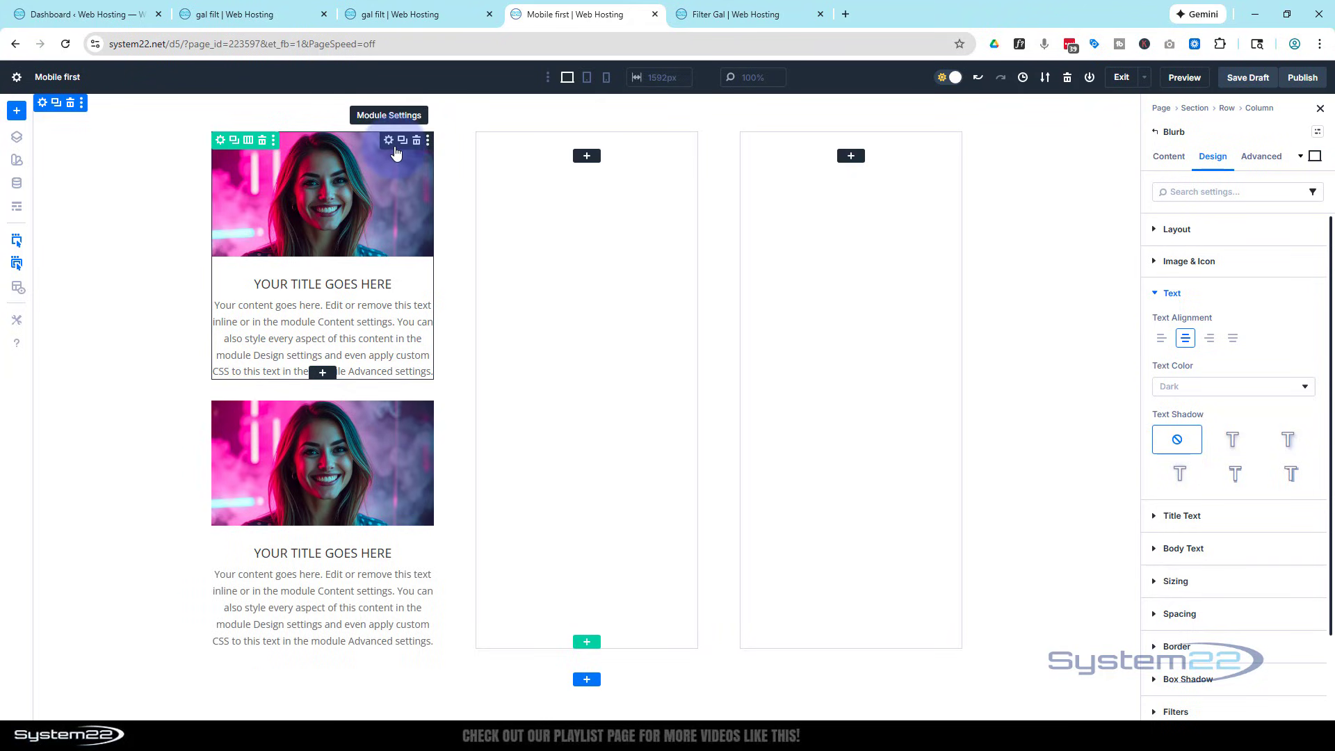
Place copies of the blurb in the second and third columns and duplicate the completed three-column row
left_click_drag(445, 143, 540, 155)
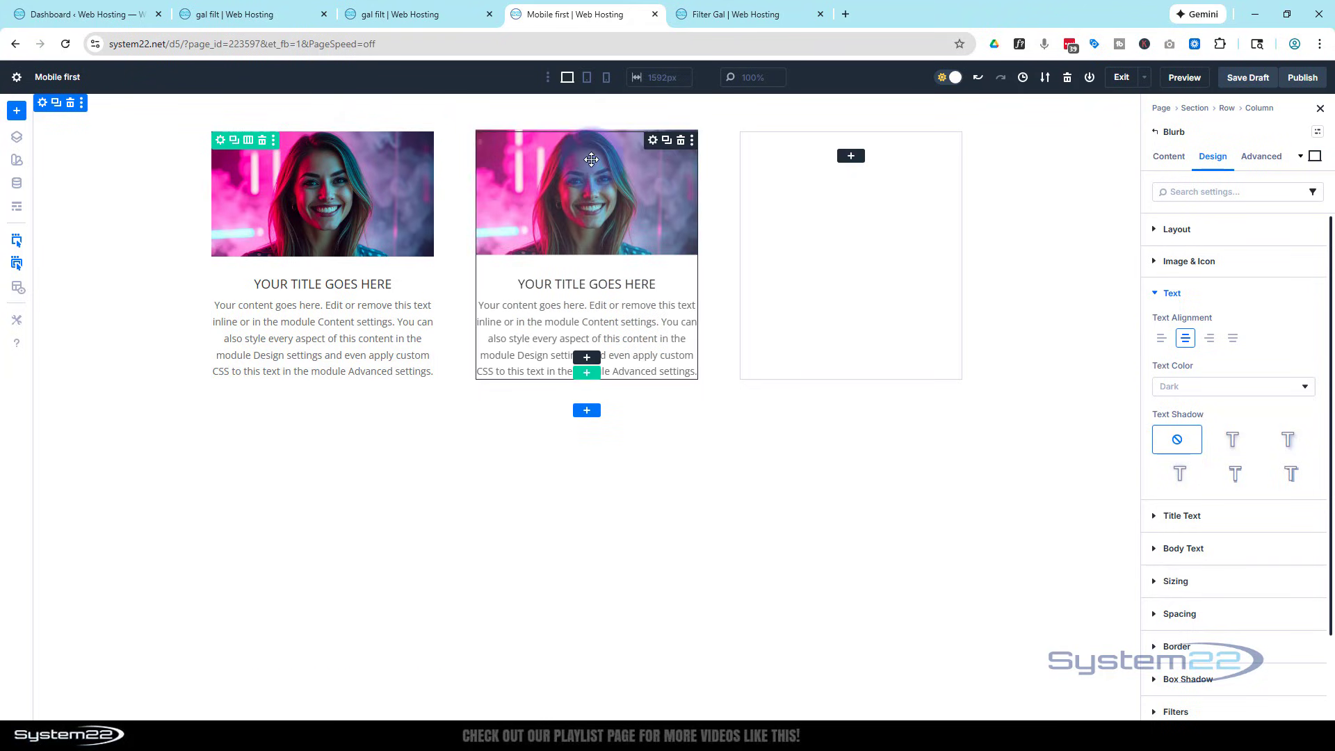
left_click(666, 142)
left_click_drag(662, 152, 802, 150)
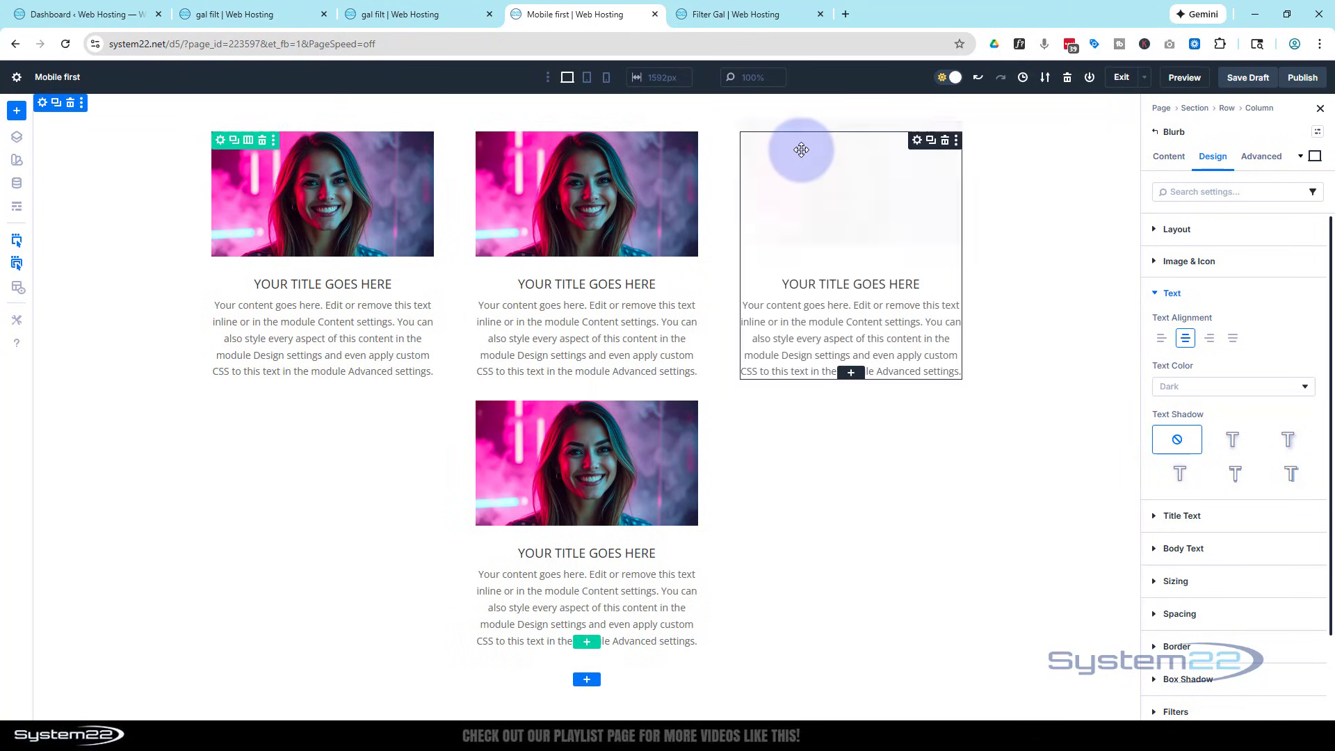
left_click(682, 410)
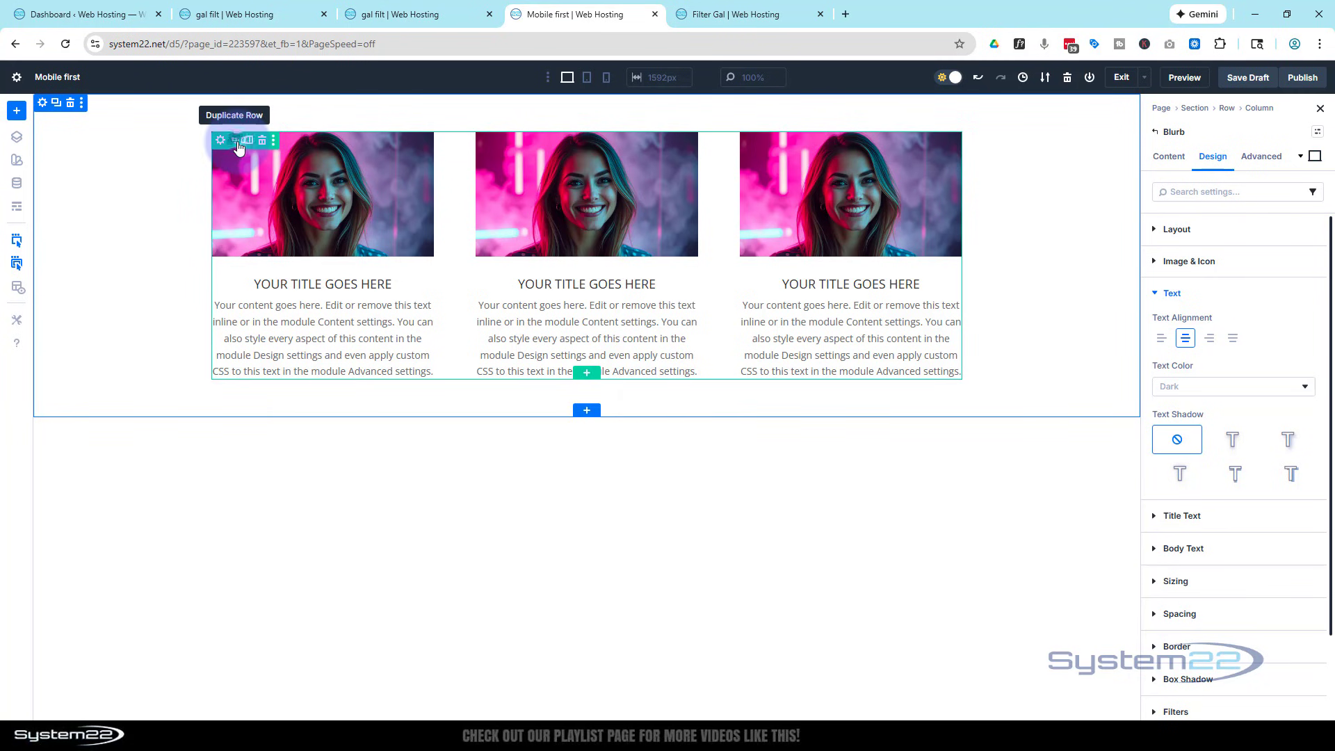
left_click(235, 140)
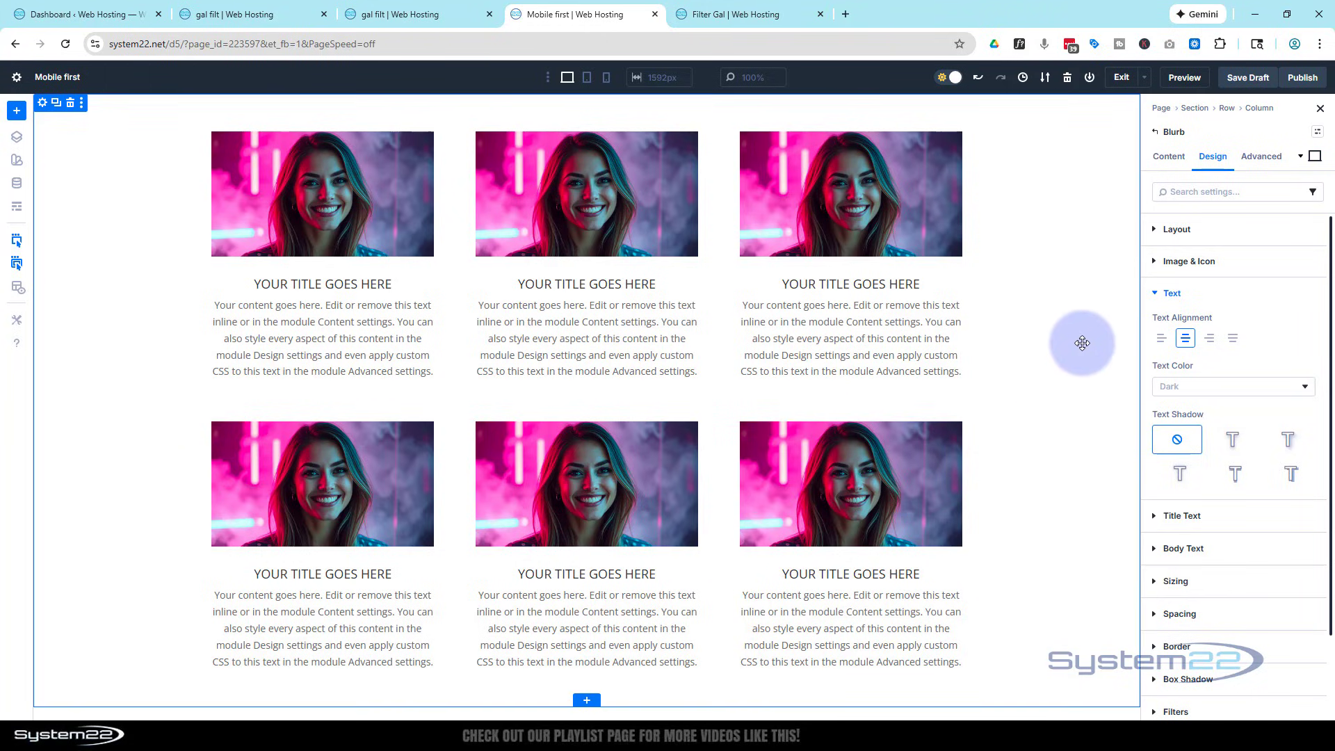
Insert a new single-column section below the blurb rows and add a Blurb module to it
left_click(587, 699)
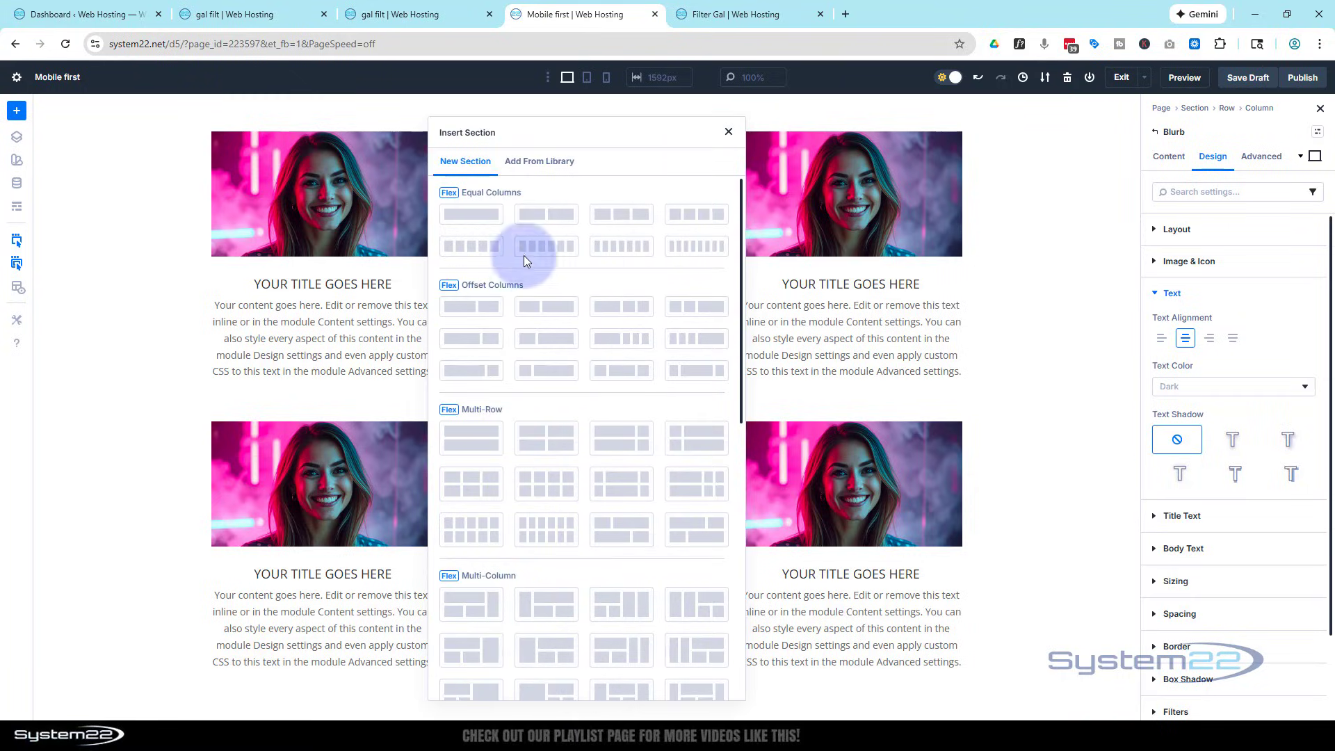
left_click(475, 220)
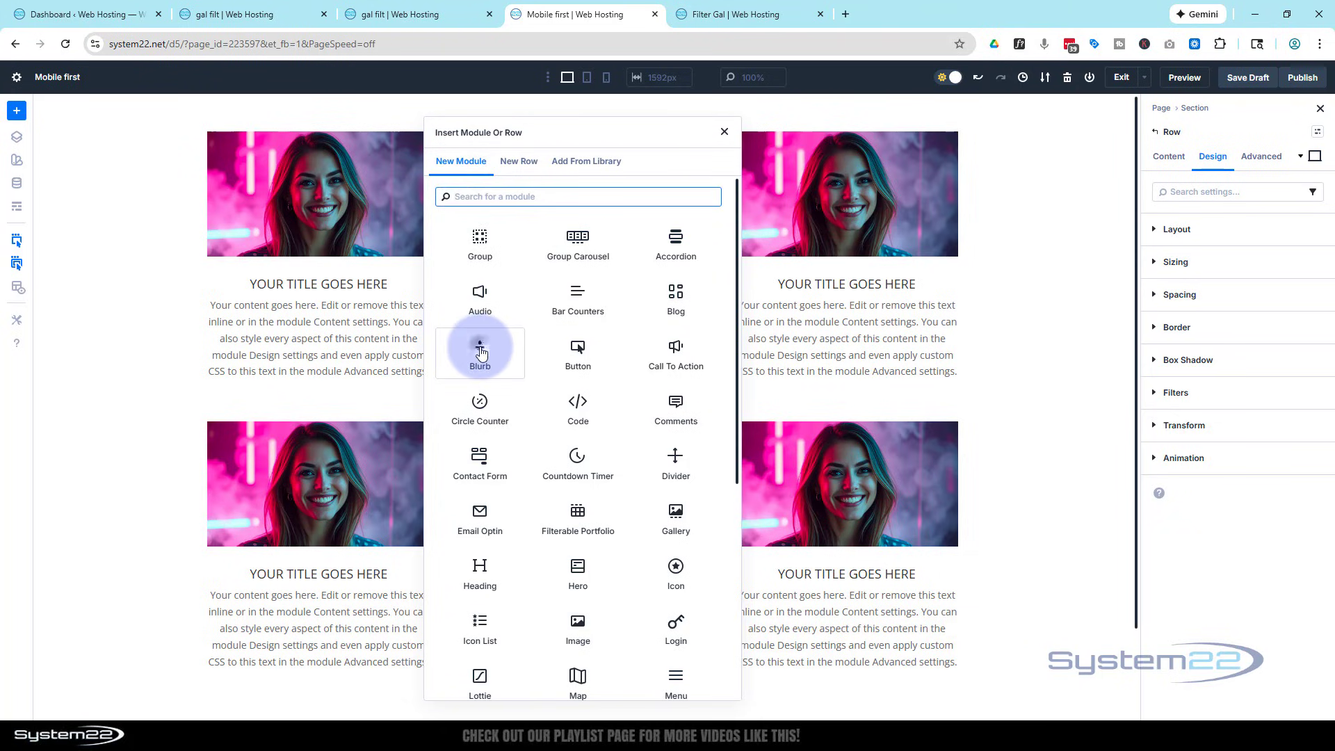
left_click(476, 350)
scroll(817, 297, "down", 3)
scroll(818, 297, "down", 2)
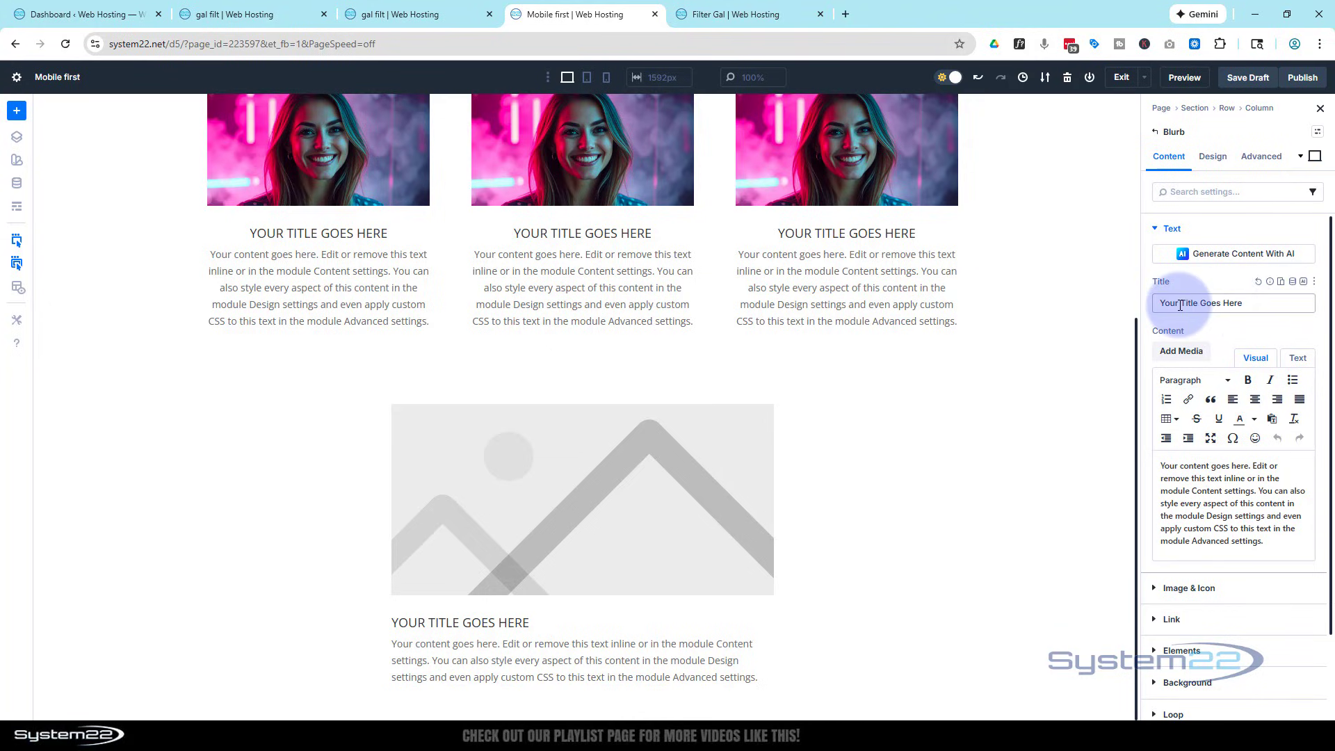
Remove the placeholder image from the new section's blurb
scroll(1203, 487, "down", 2)
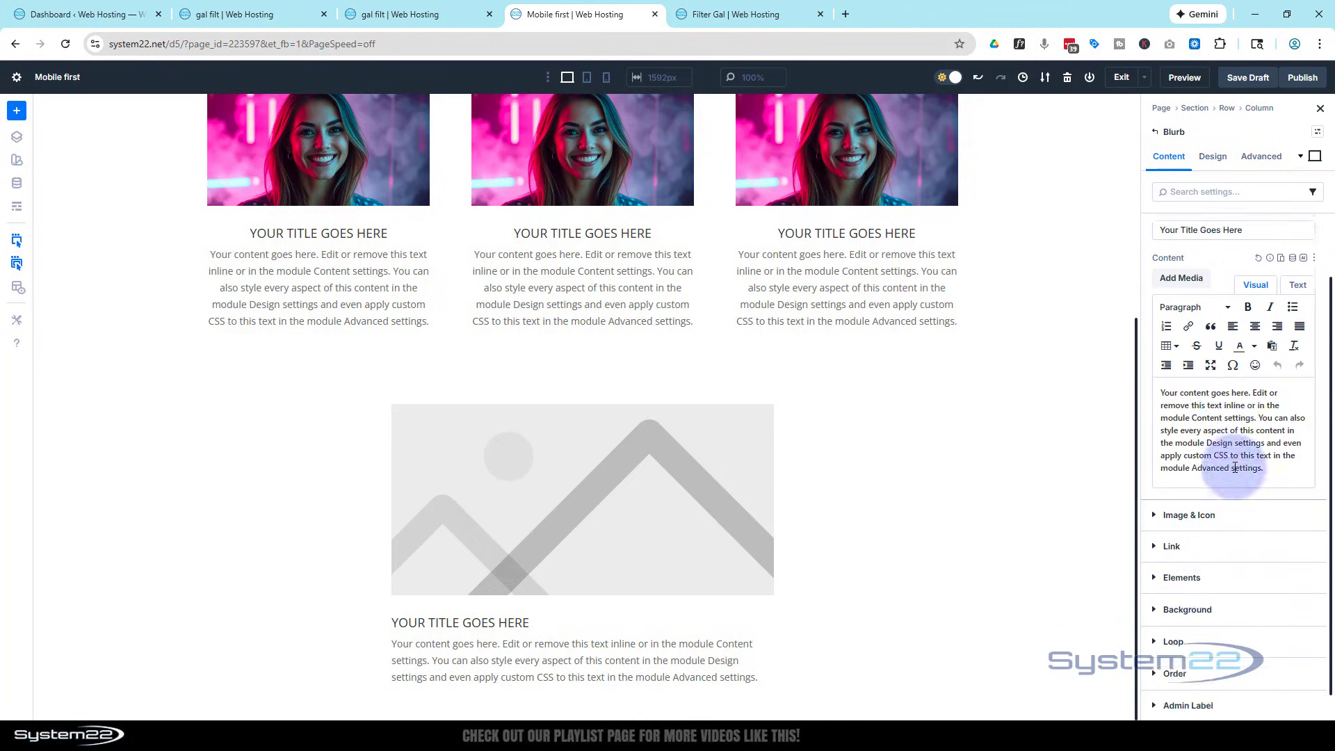
left_click(1183, 480)
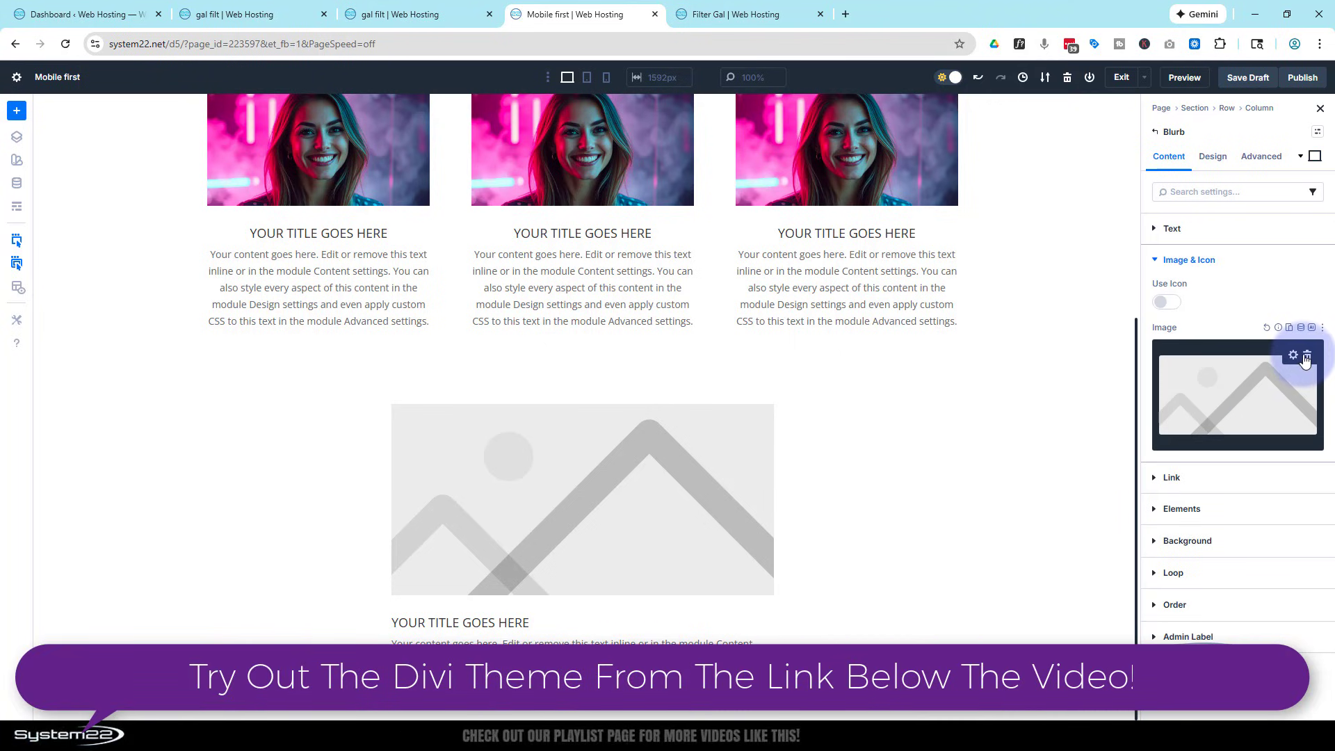
left_click(1305, 360)
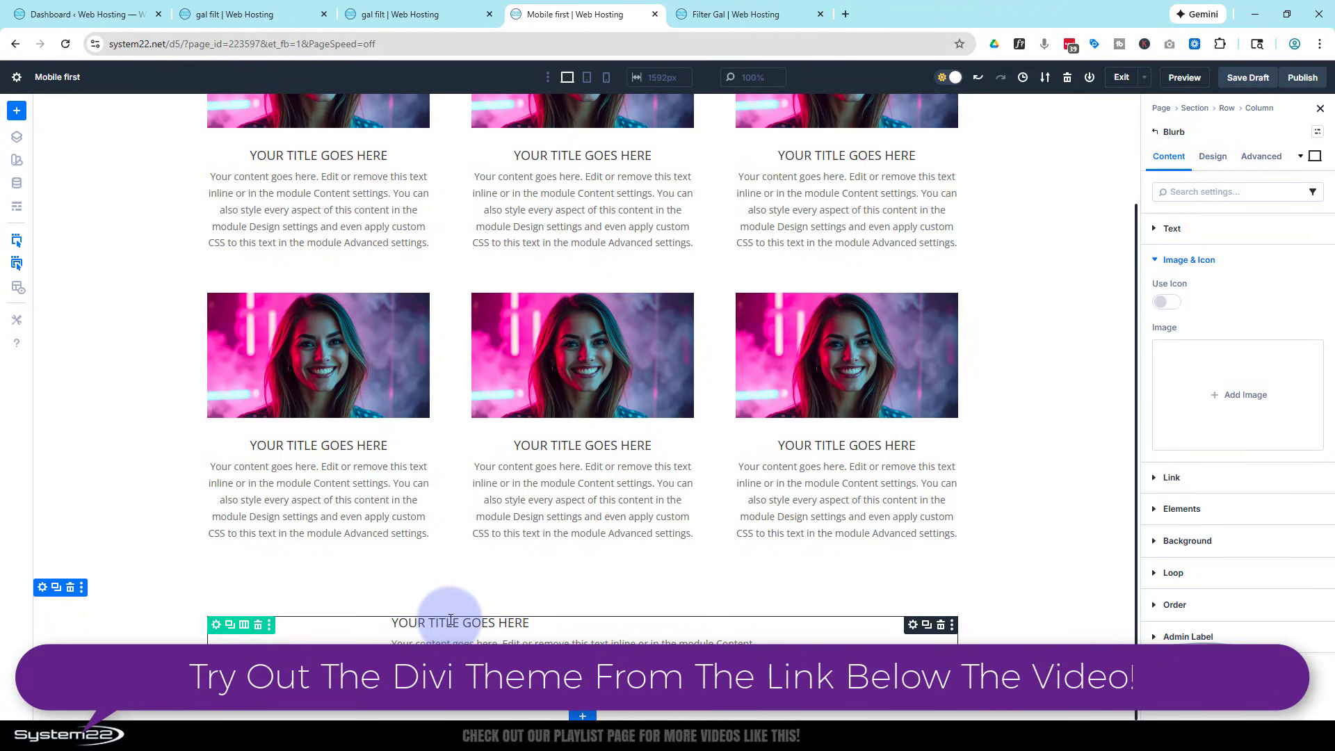
Set the new blurb's background image to the media library photo of the long-haired woman against pink and blue smoke
left_click(1183, 540)
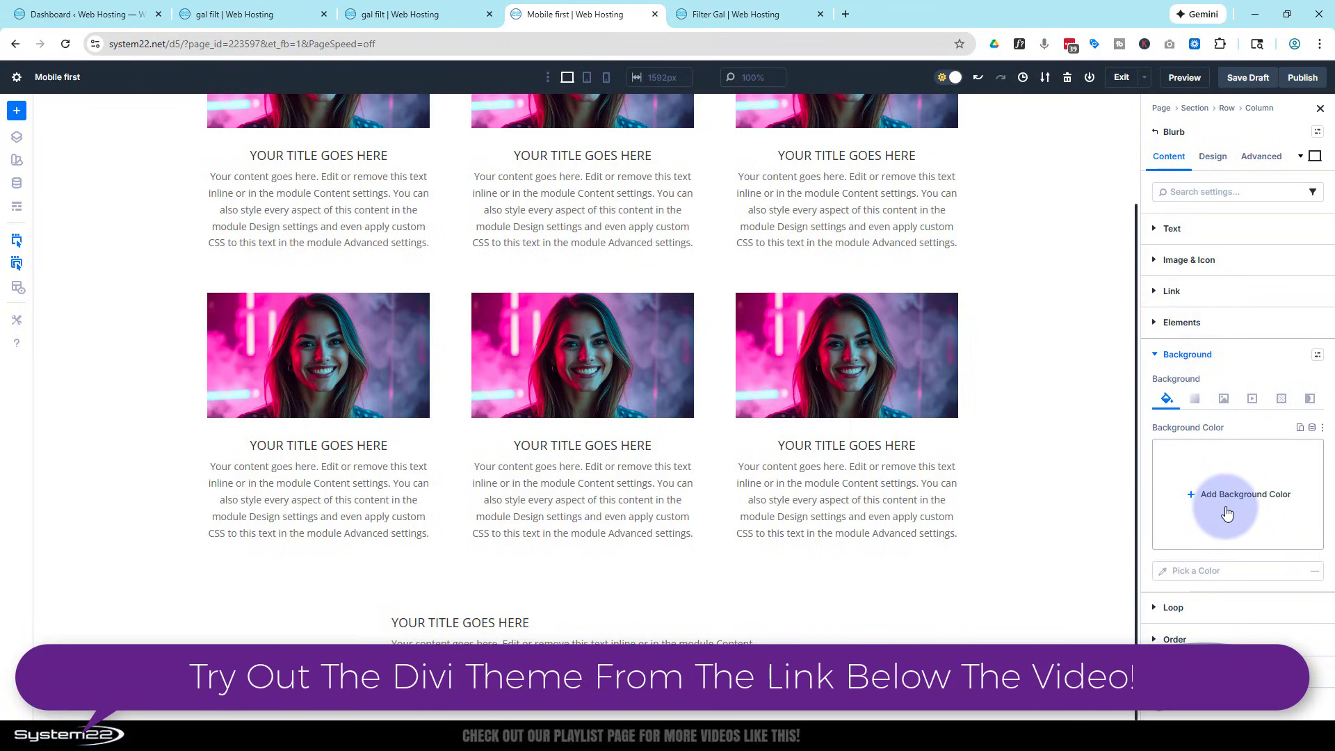
left_click(1224, 399)
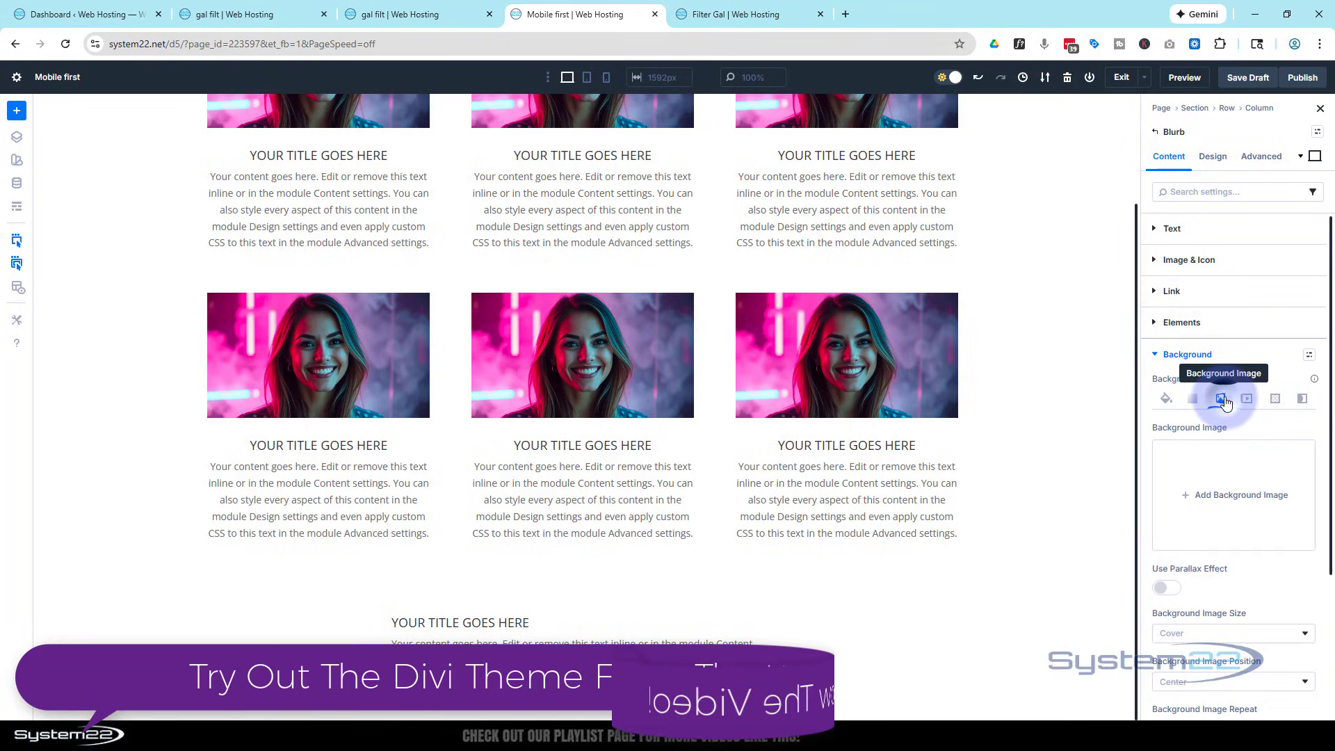
left_click(1238, 492)
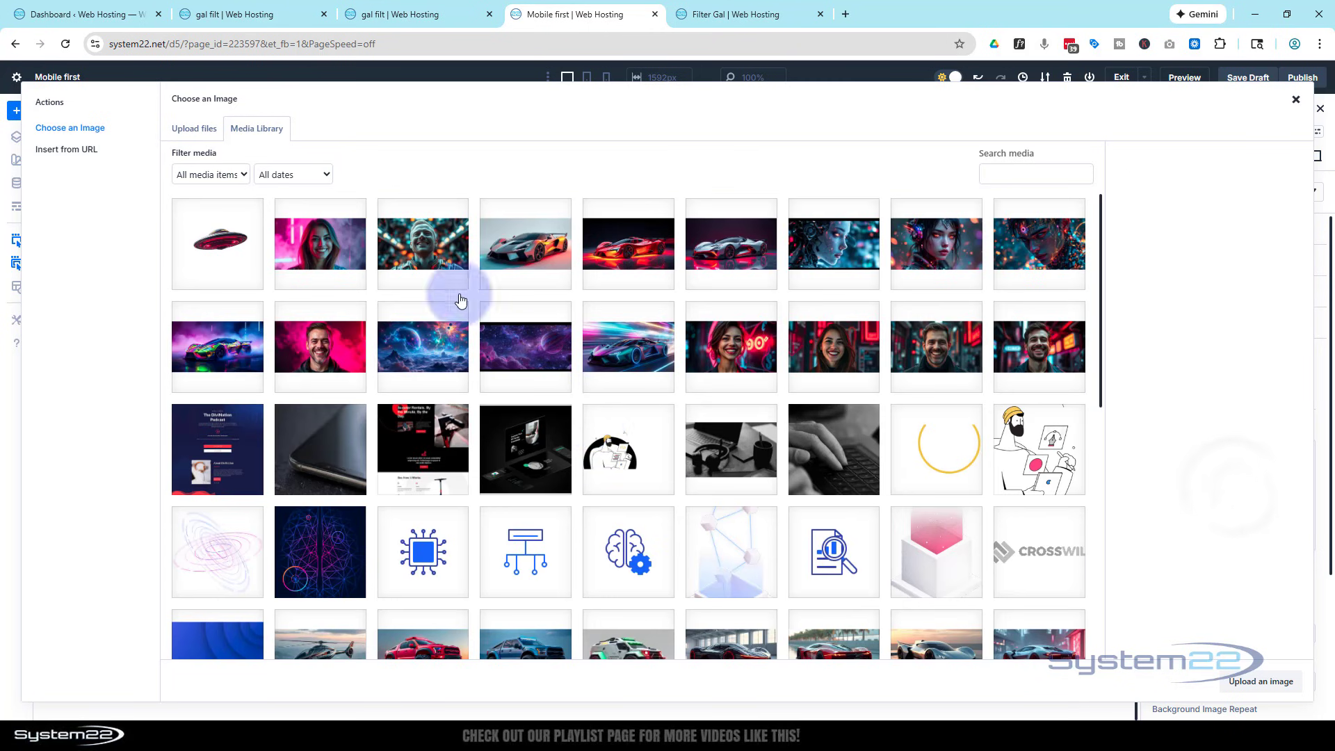
left_click(327, 257)
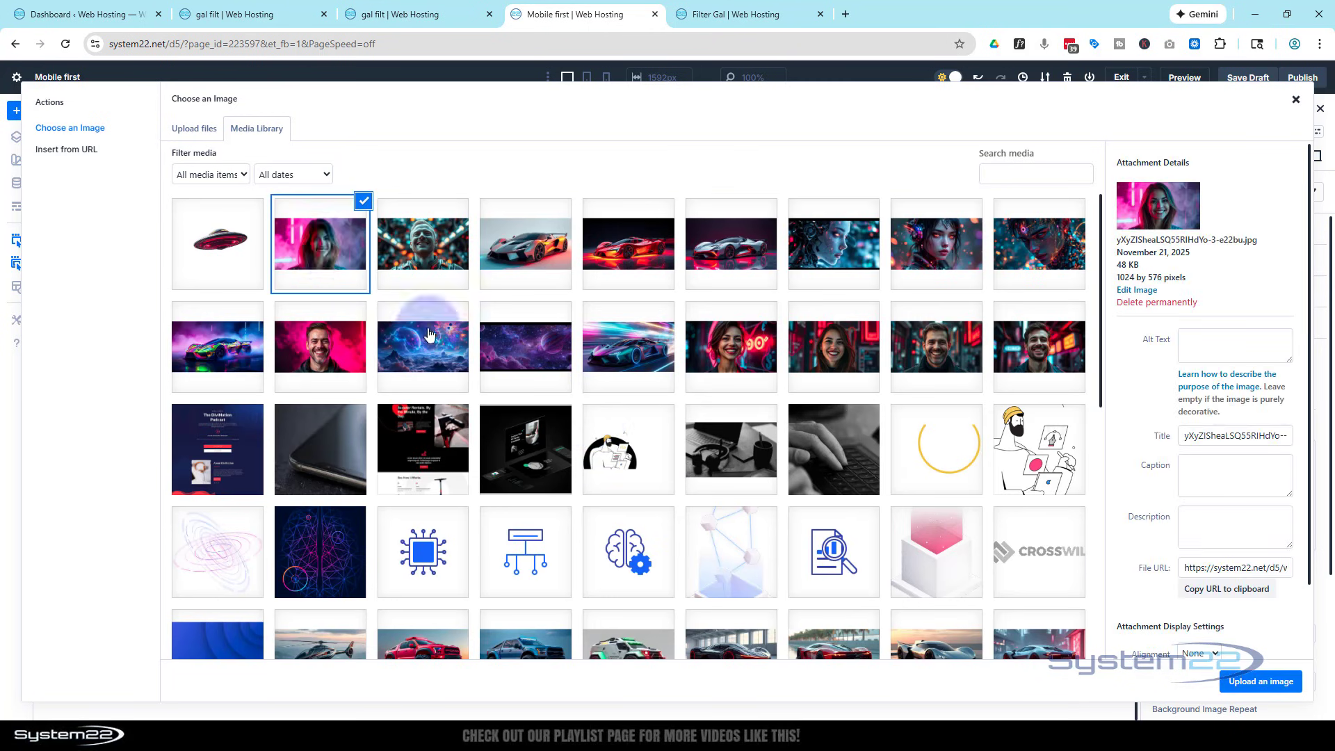
left_click(1264, 685)
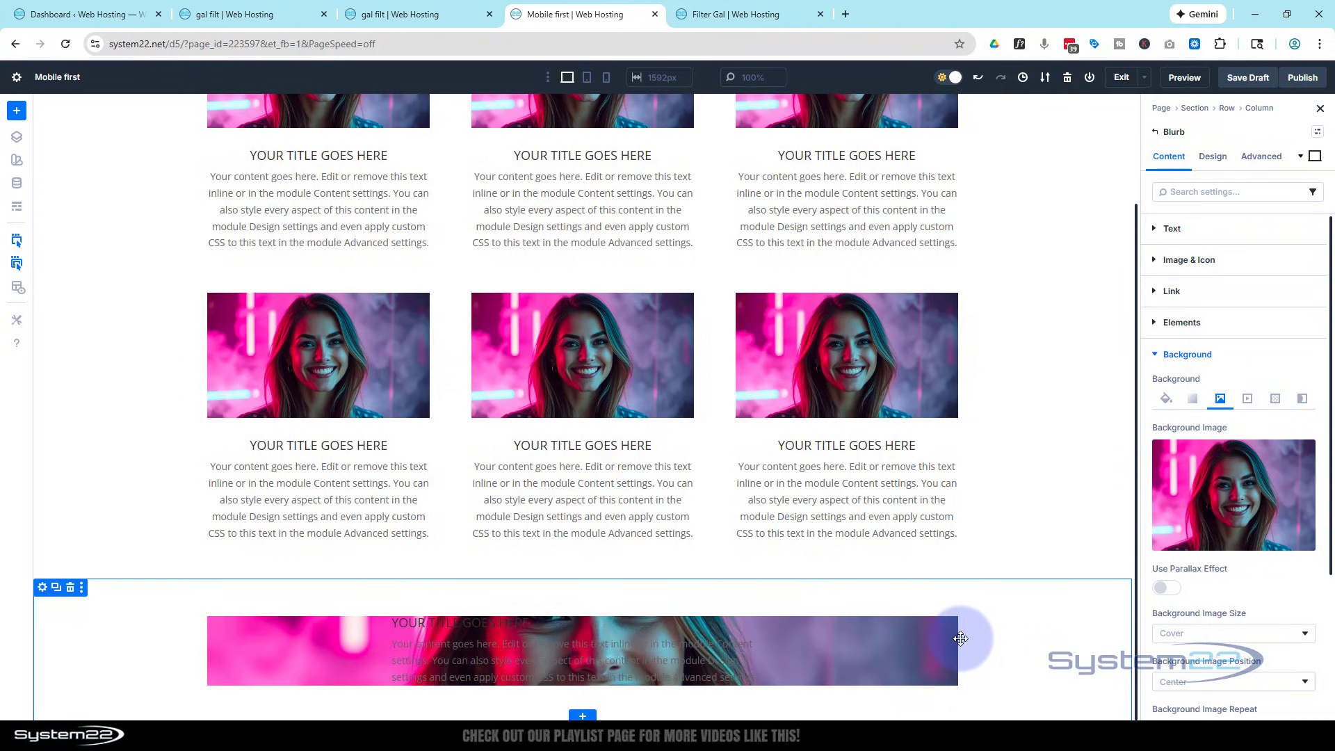
Set the background-image blurb's minimum height to 35vh
left_click(1213, 156)
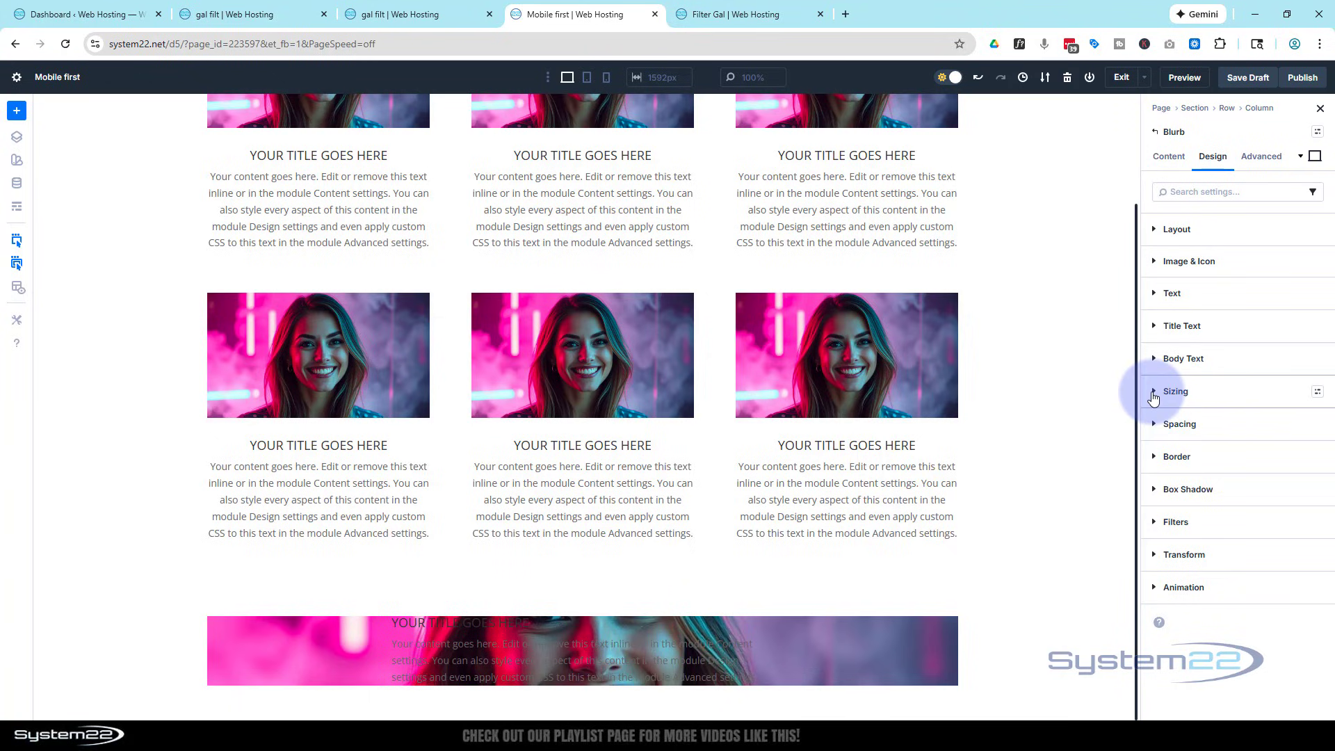
left_click(1153, 393)
scroll(1211, 457, "down", 3)
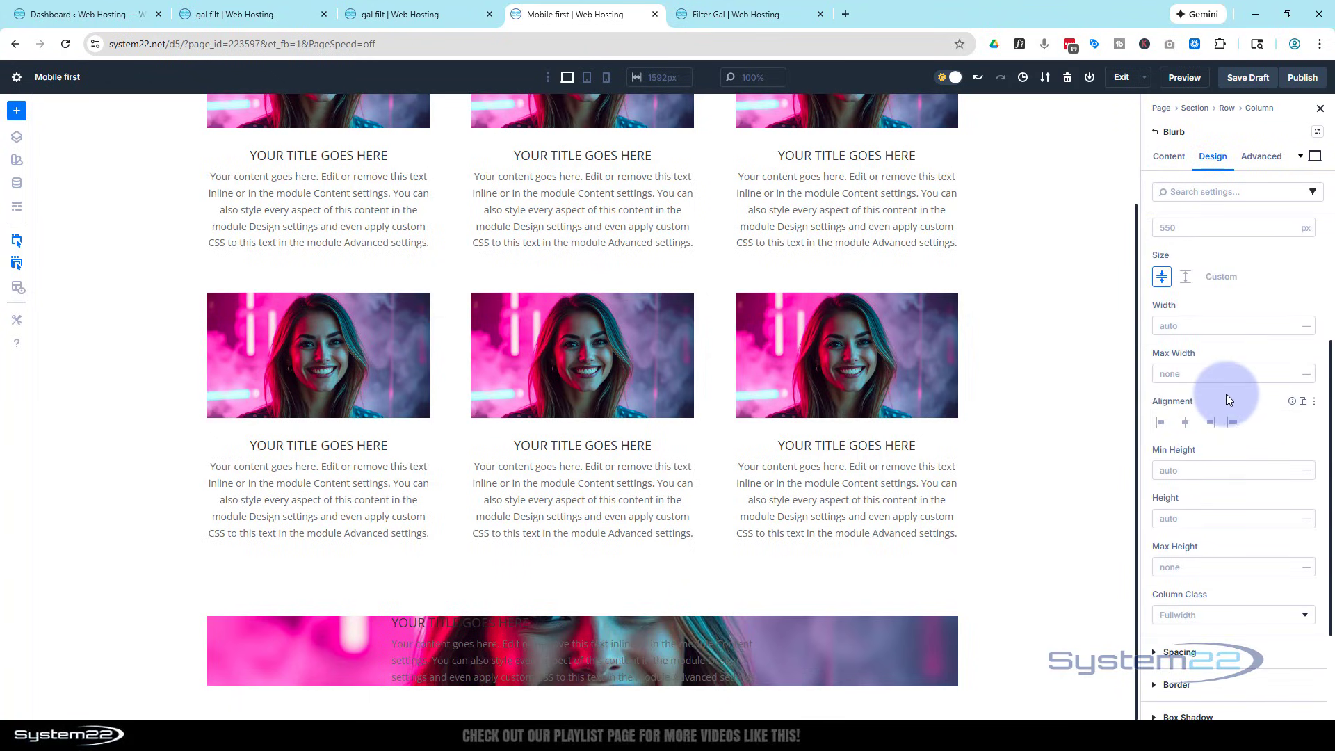
left_click(1174, 471)
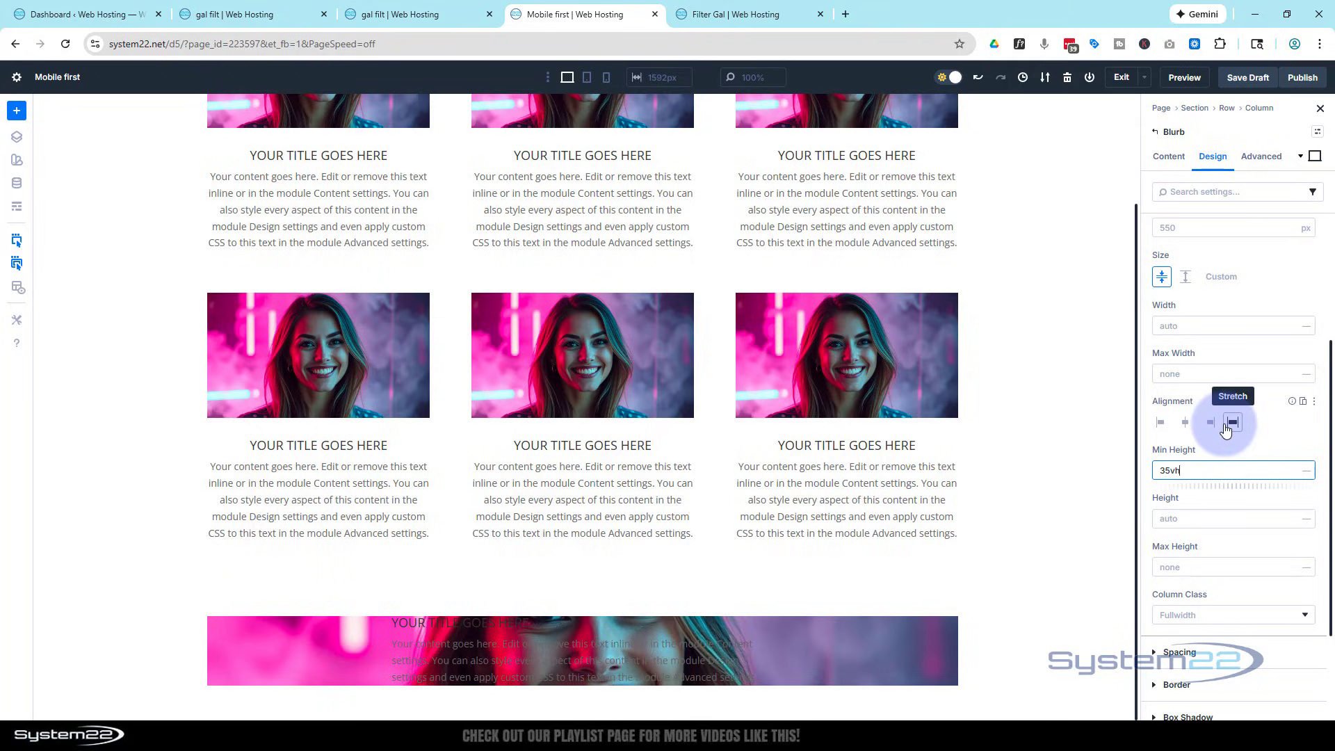
scroll(1061, 444, "down", 2)
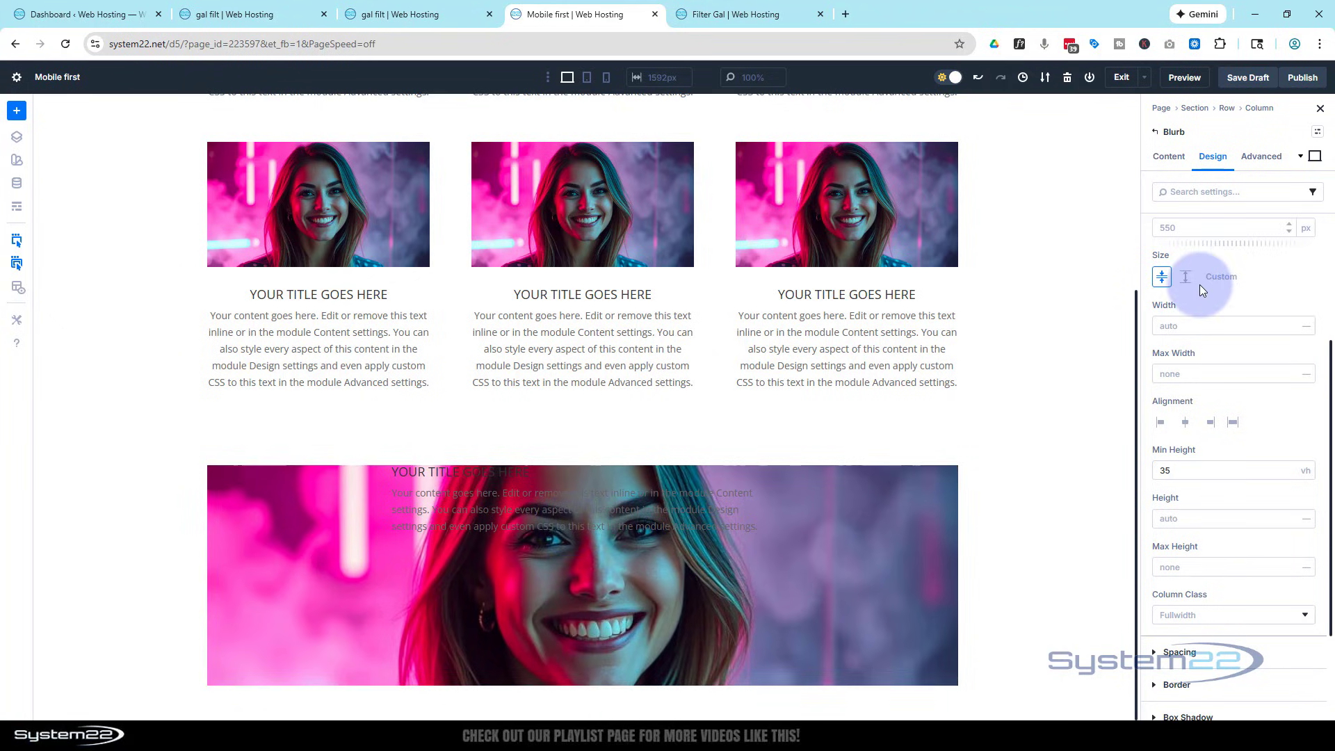
scroll(1212, 327, "up", 3)
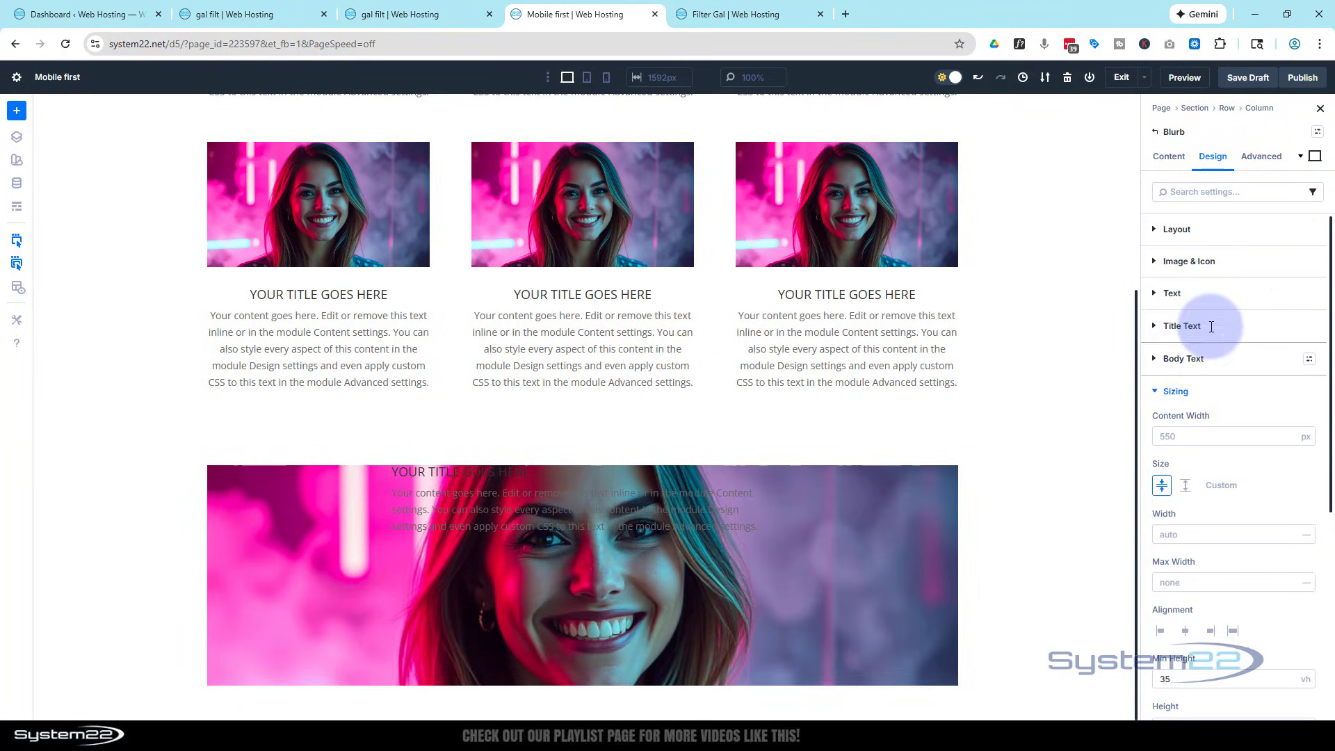
left_click(1161, 391)
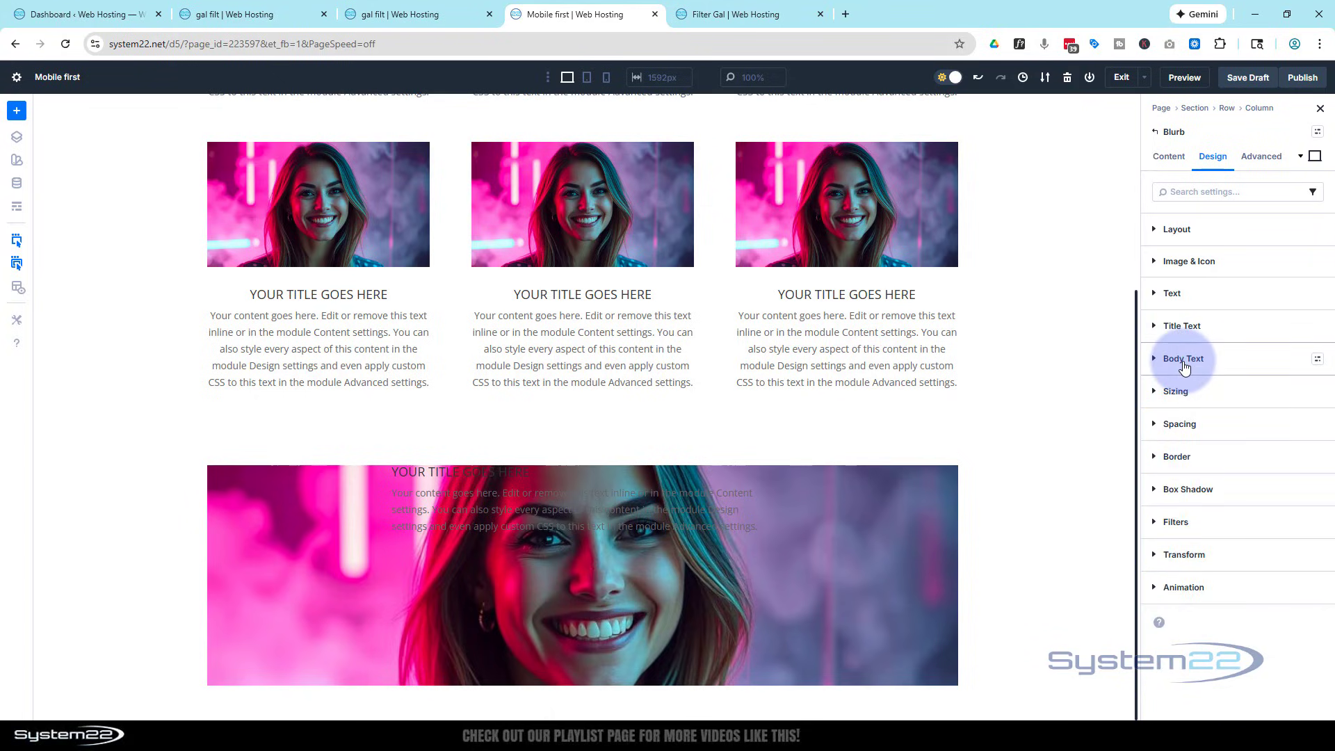
Center-align the background-image blurb's text and set its text color to Light
left_click(1183, 296)
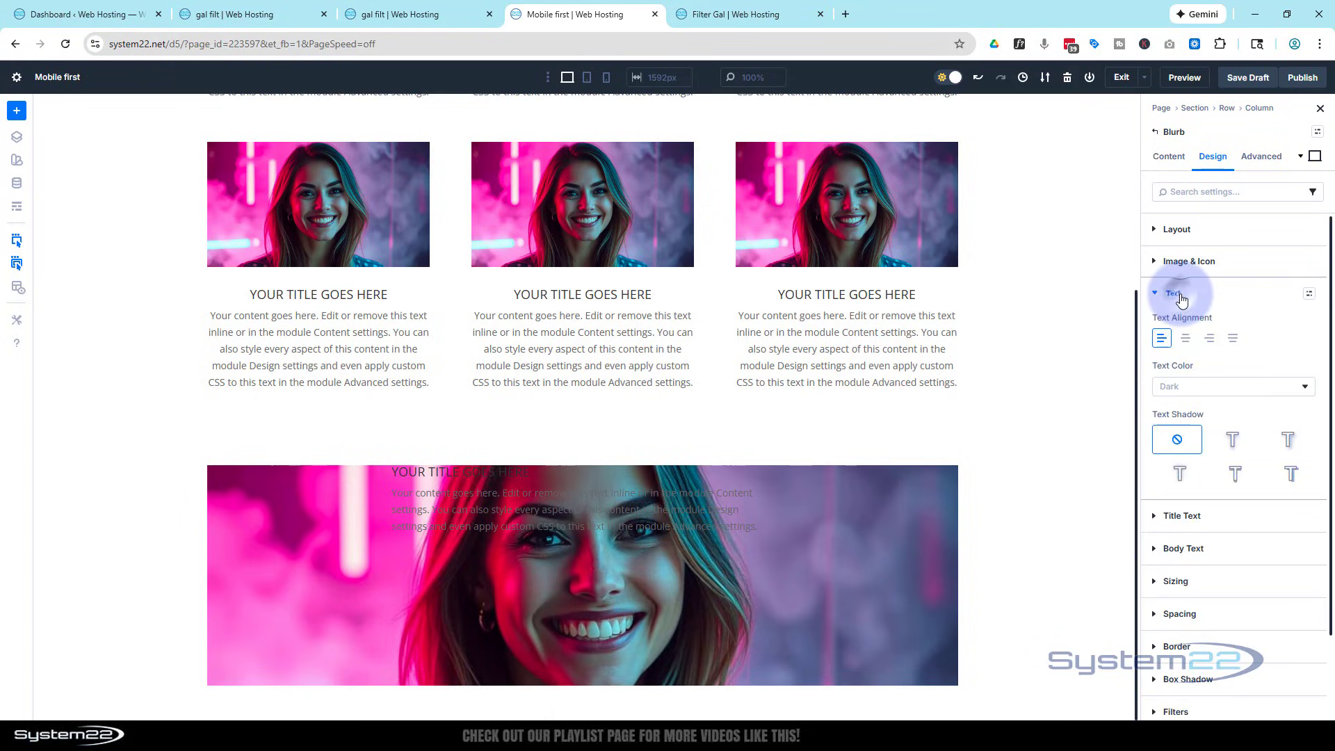
left_click(1186, 339)
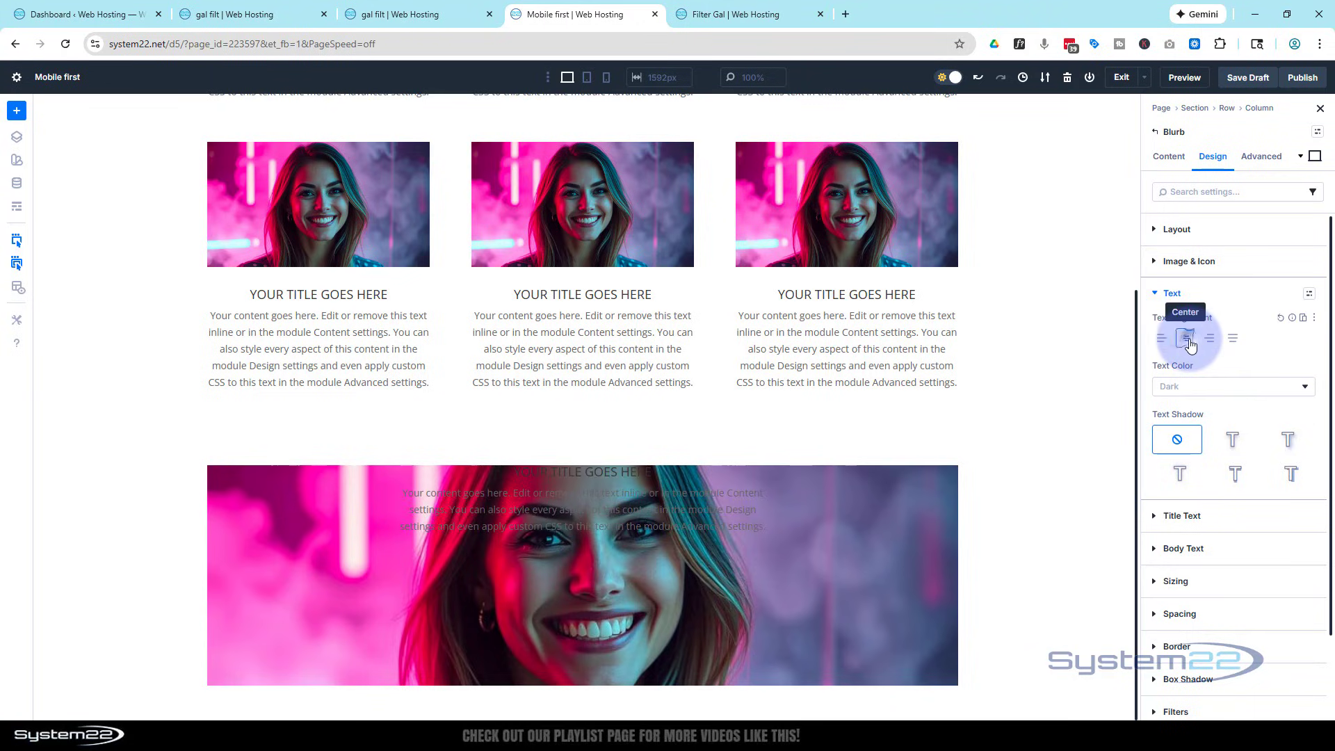
left_click(1199, 390)
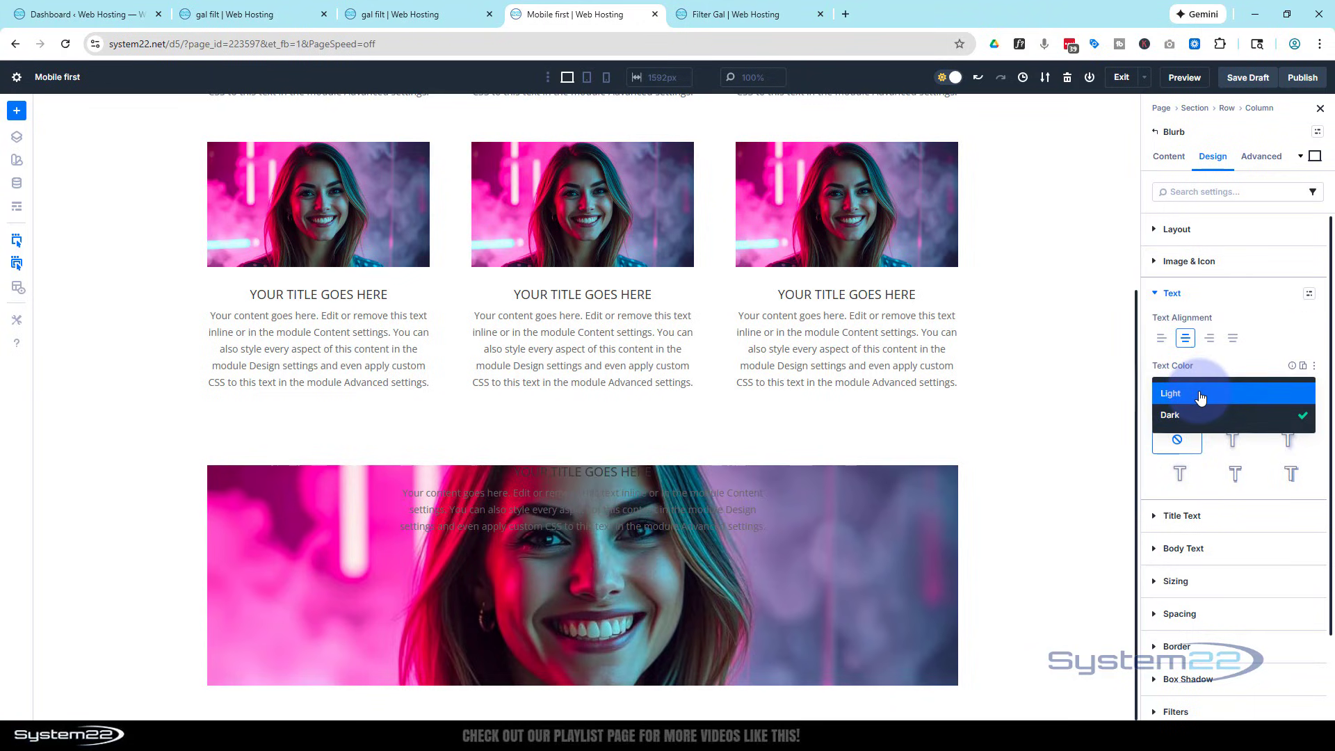
left_click(1200, 393)
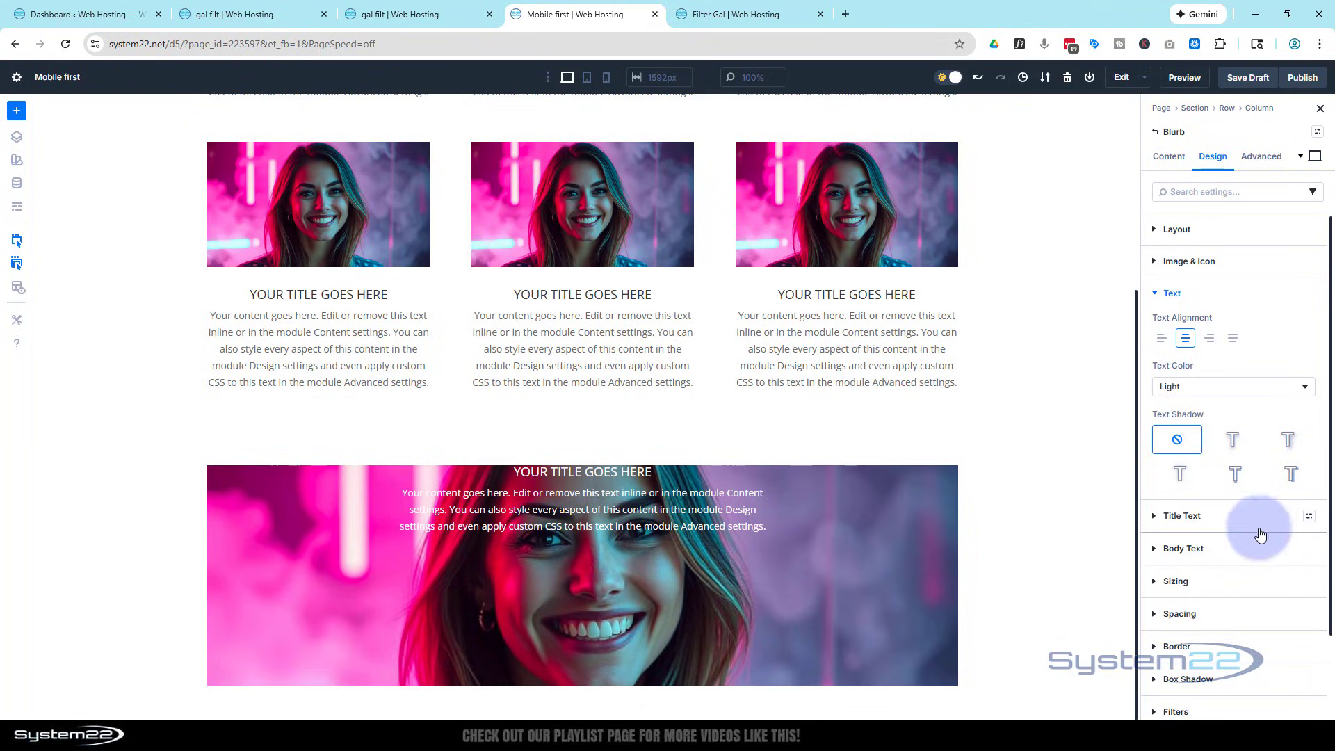
Set the background-image blurb's top padding to 200 px
left_click(1160, 613)
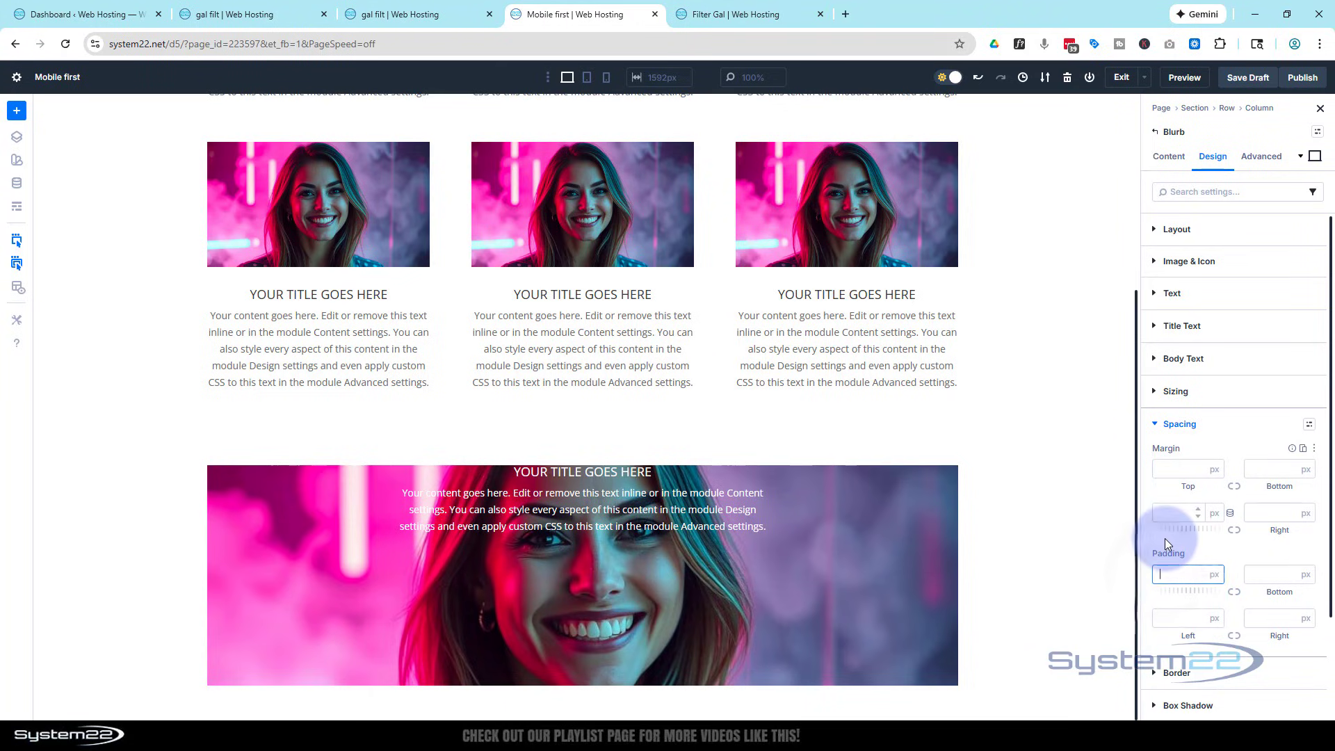
type("00")
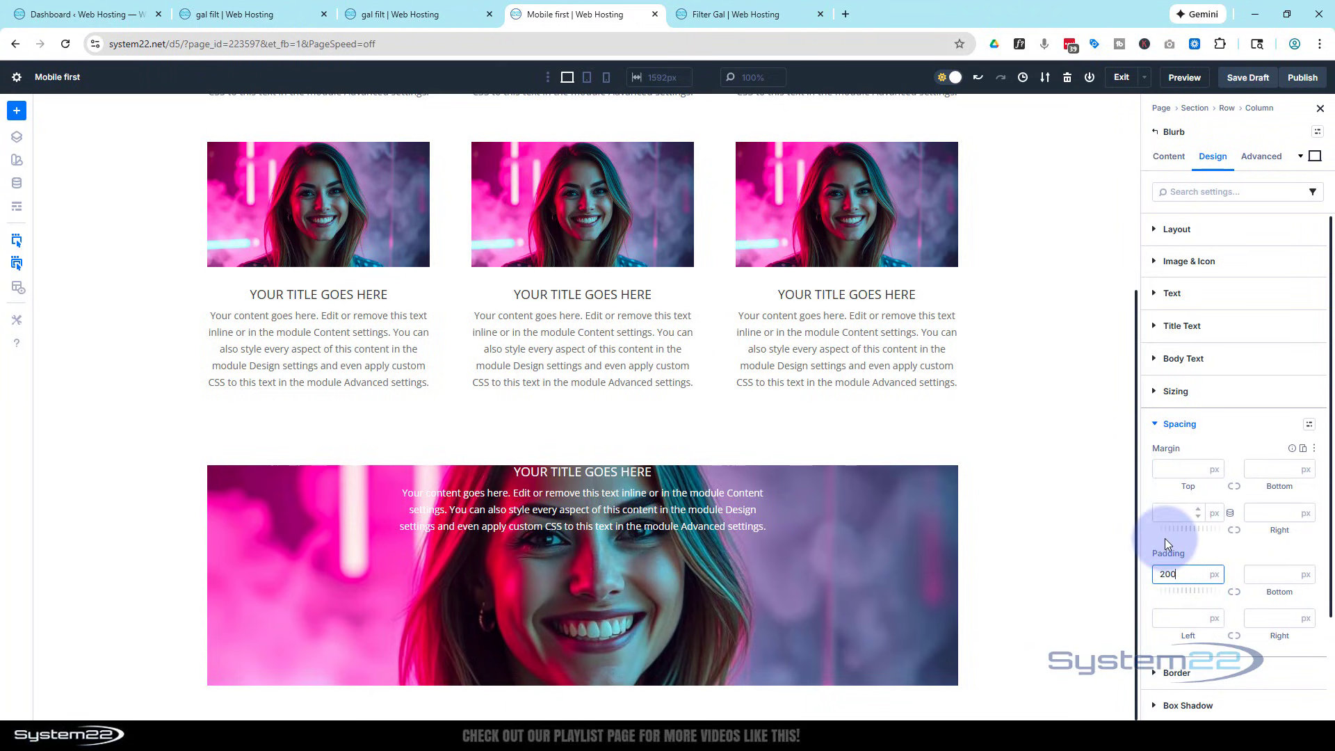
left_click(1204, 553)
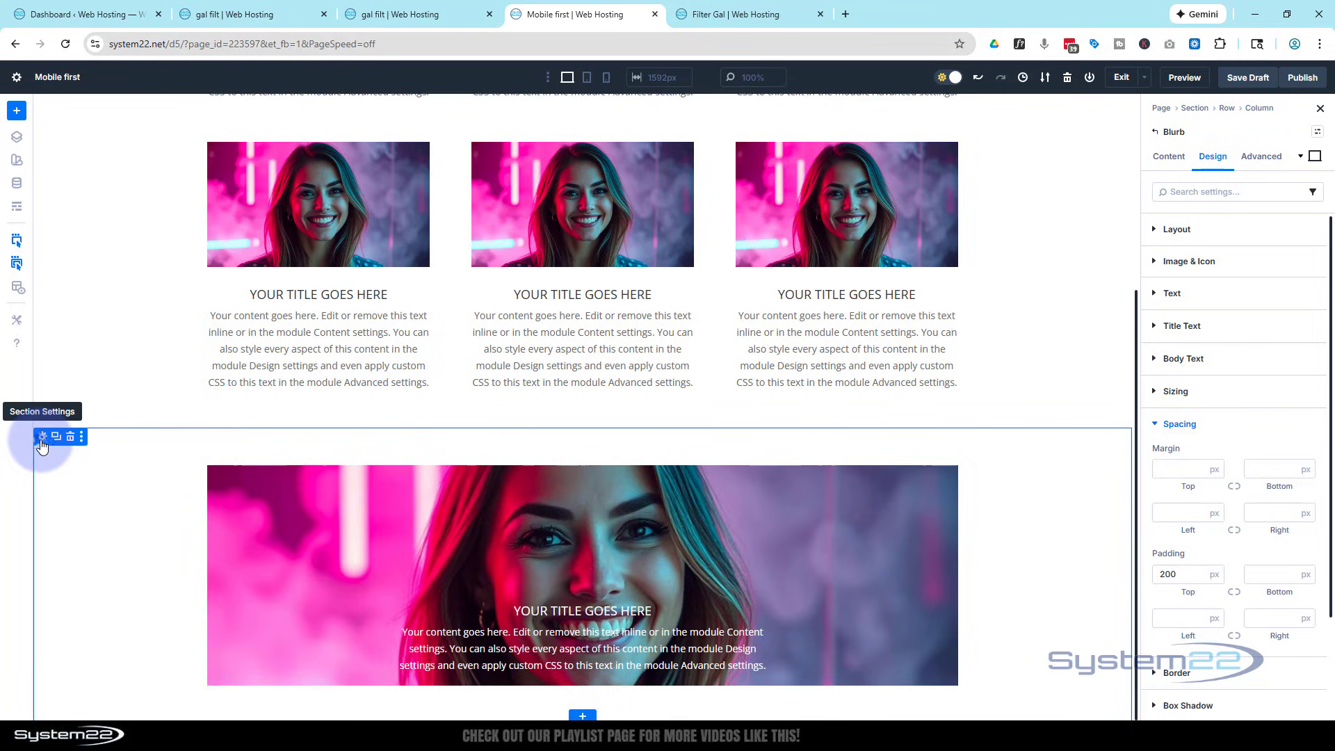
Give the single-column section a dark grey background color, 2E2E2E
left_click(42, 438)
left_click(1165, 157)
left_click(1191, 298)
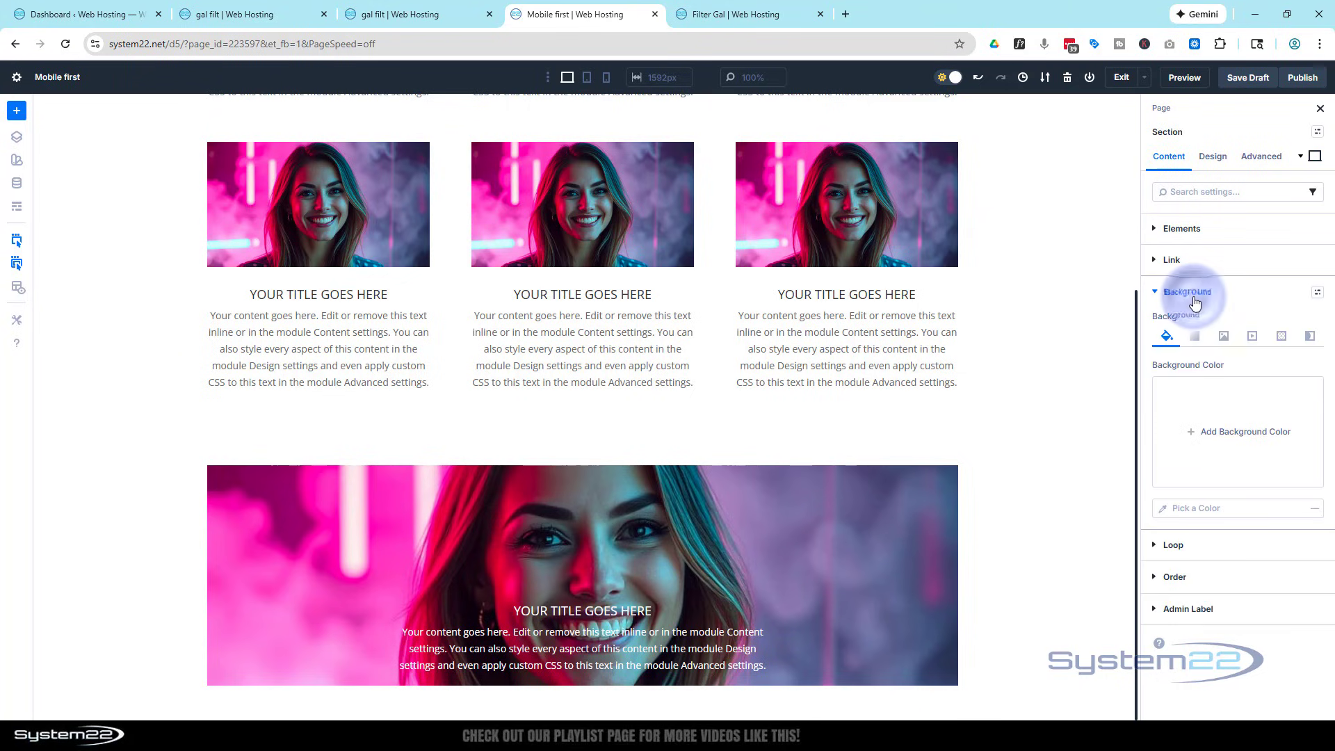
left_click(1241, 432)
left_click(975, 478)
left_click_drag(972, 478, 953, 470)
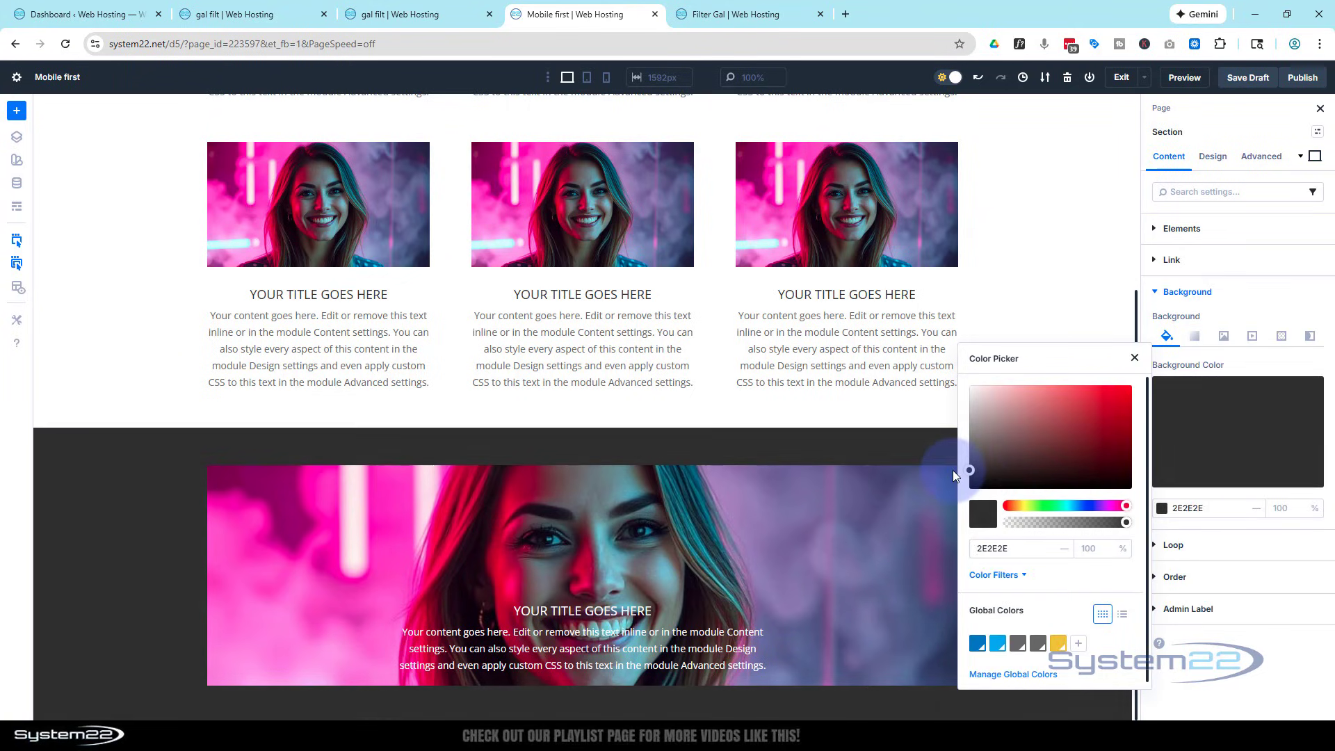
left_click(1063, 294)
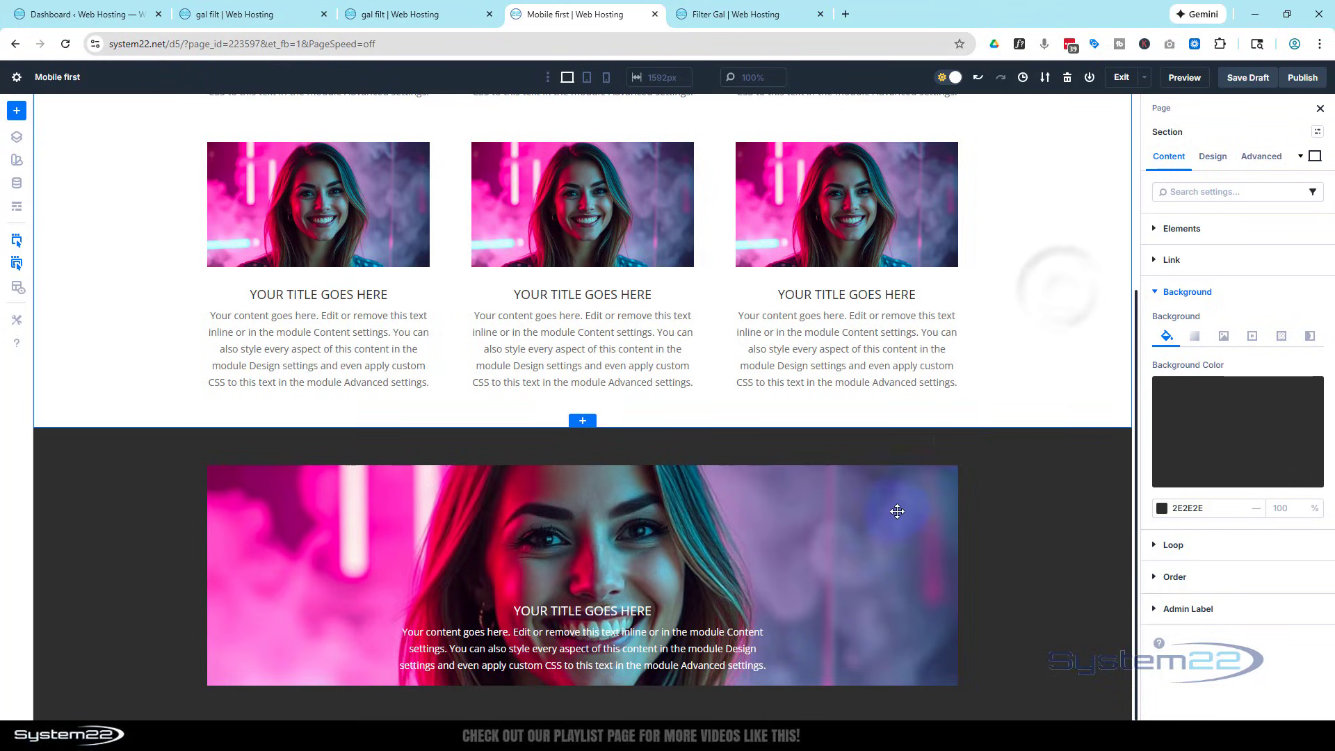
Duplicate the background-image blurb several times to stack full-width copies within the dark section
left_click(972, 512)
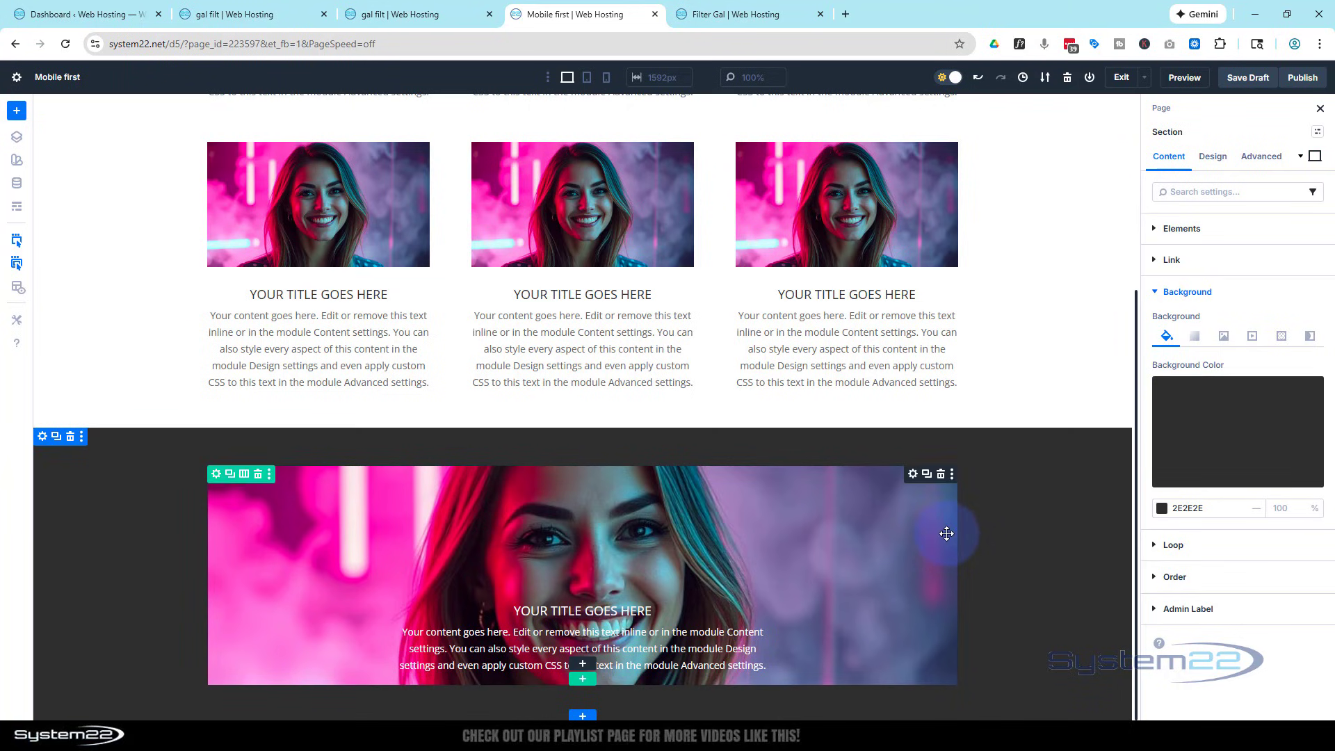
left_click_drag(948, 535, 812, 337)
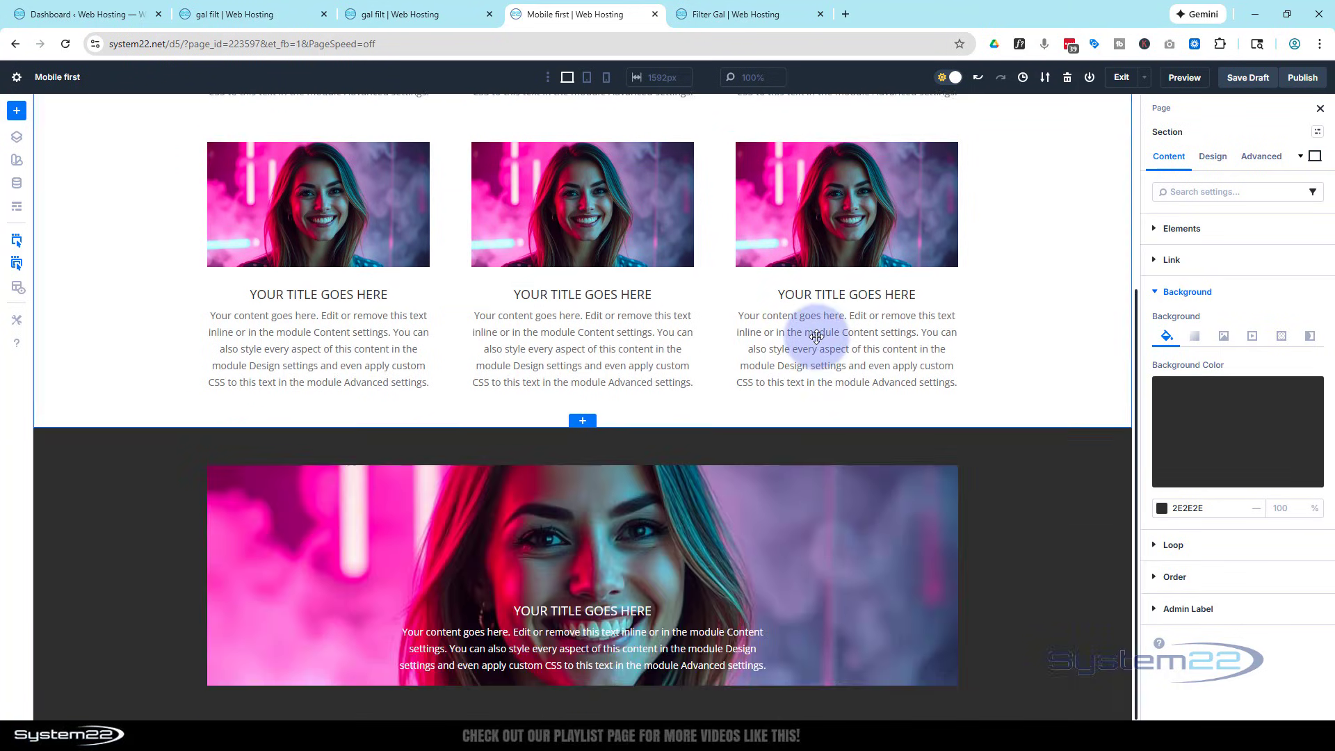
left_click(927, 476)
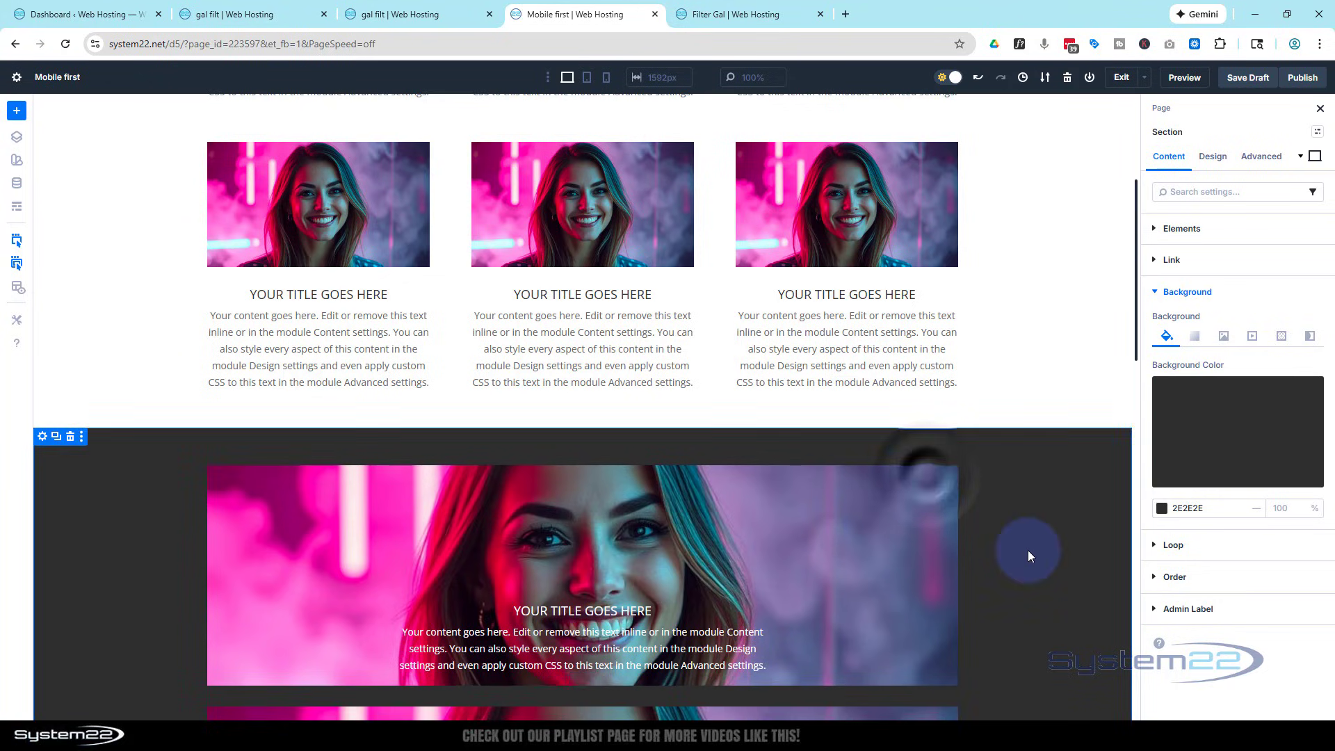
scroll(1028, 550, "down", 5)
scroll(1028, 549, "down", 5)
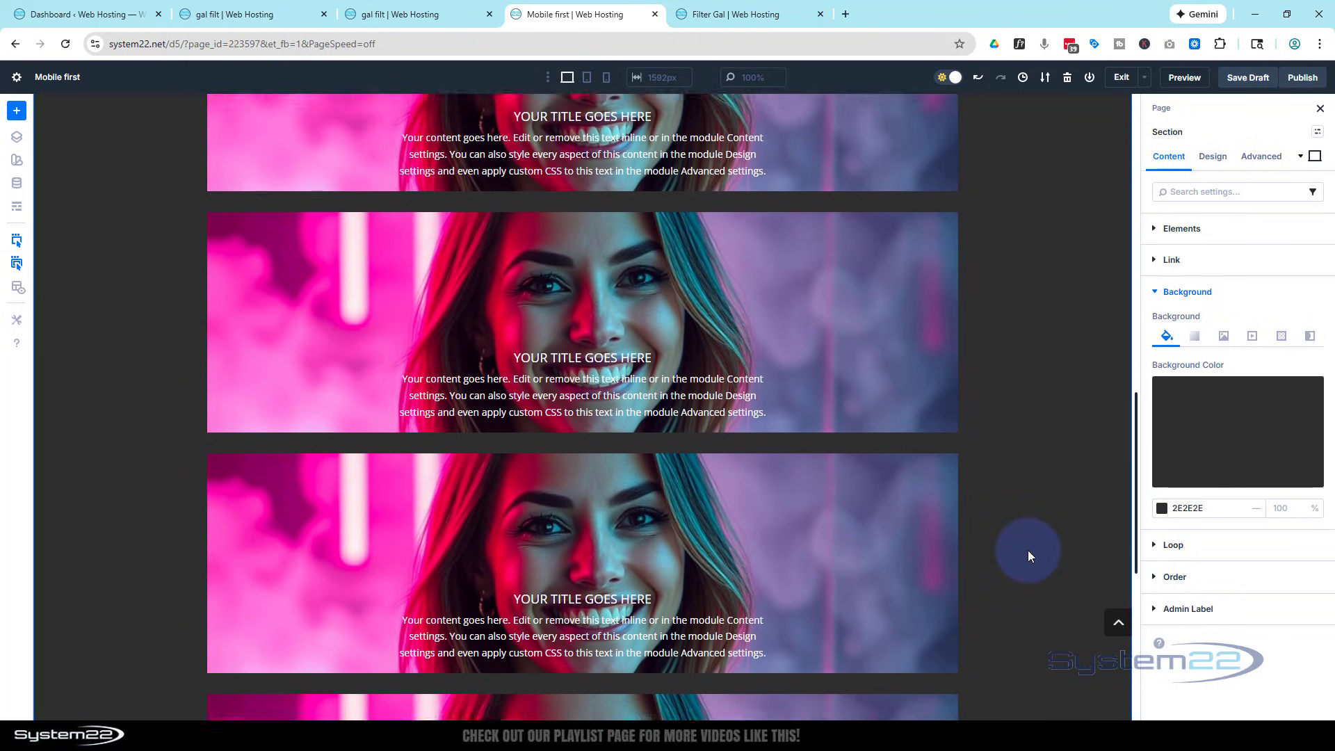
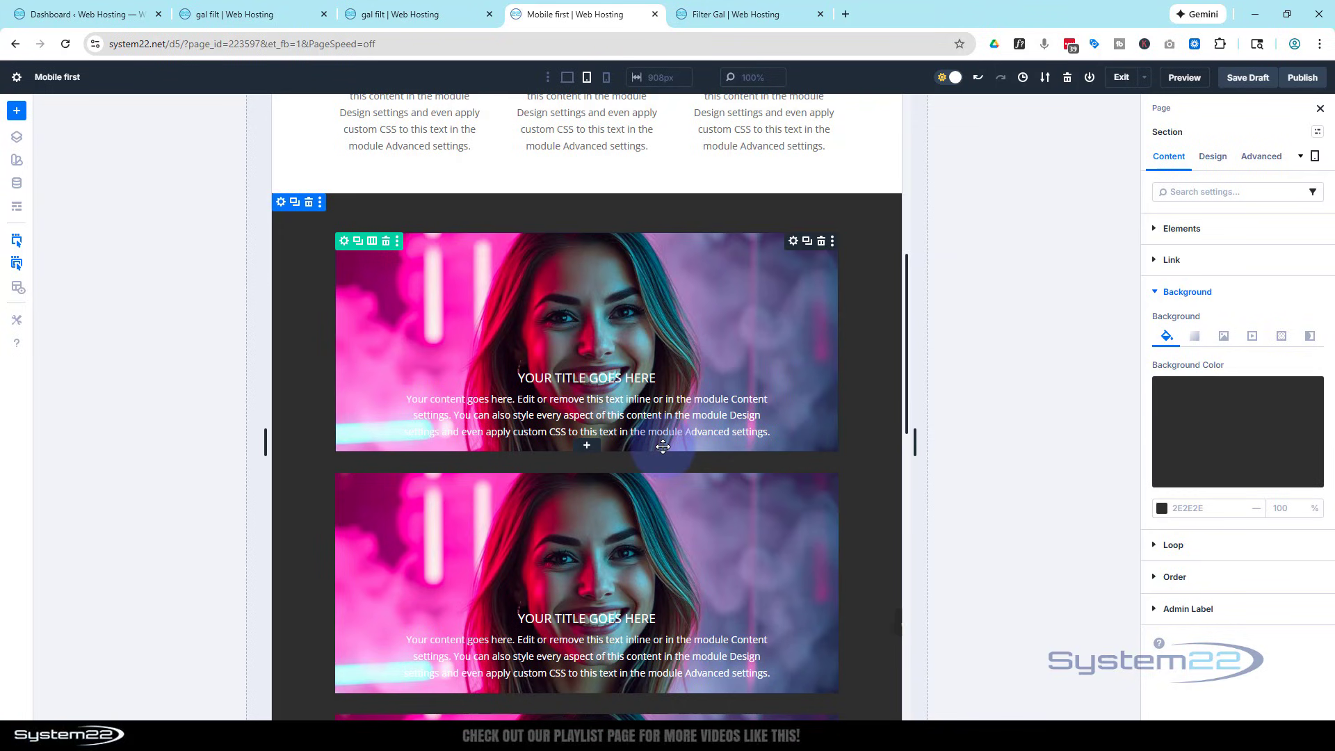
Add a background gradient to the first background-image blurb in tablet view and place the gradient above its background image
left_click(793, 241)
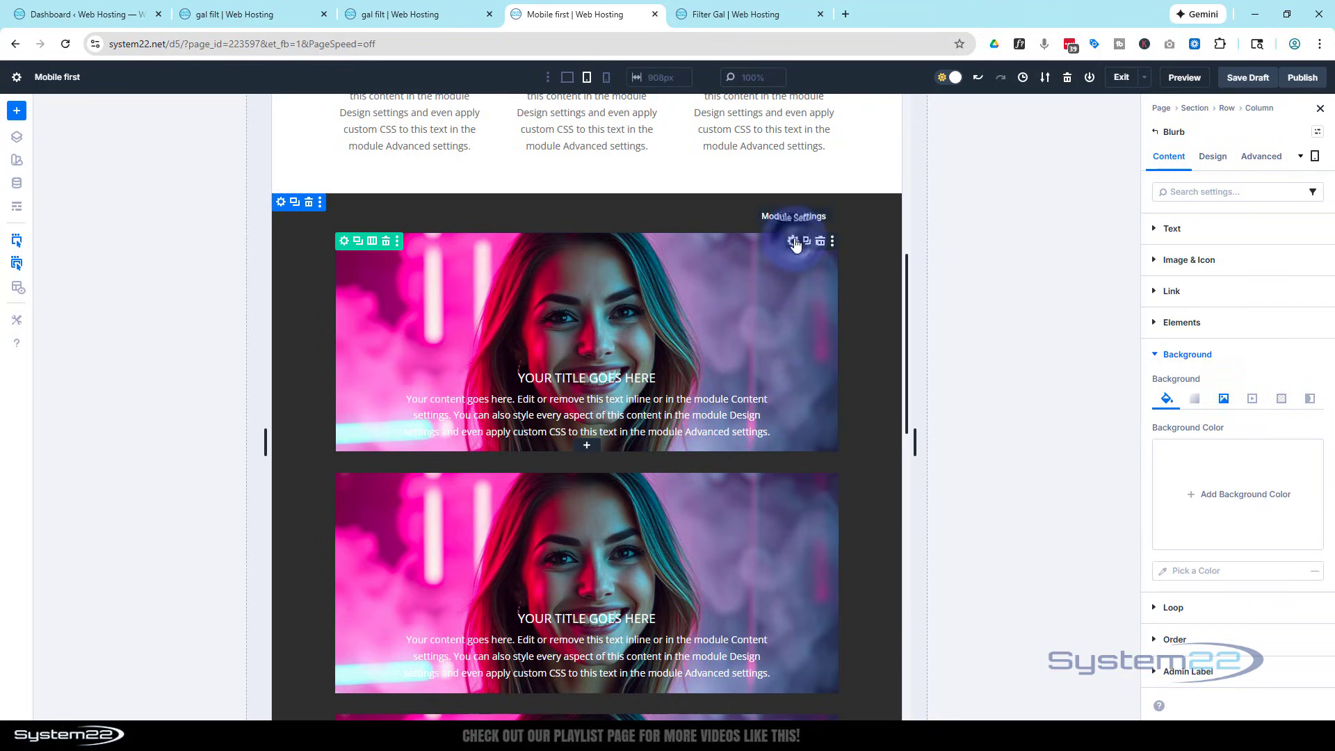
left_click(1195, 400)
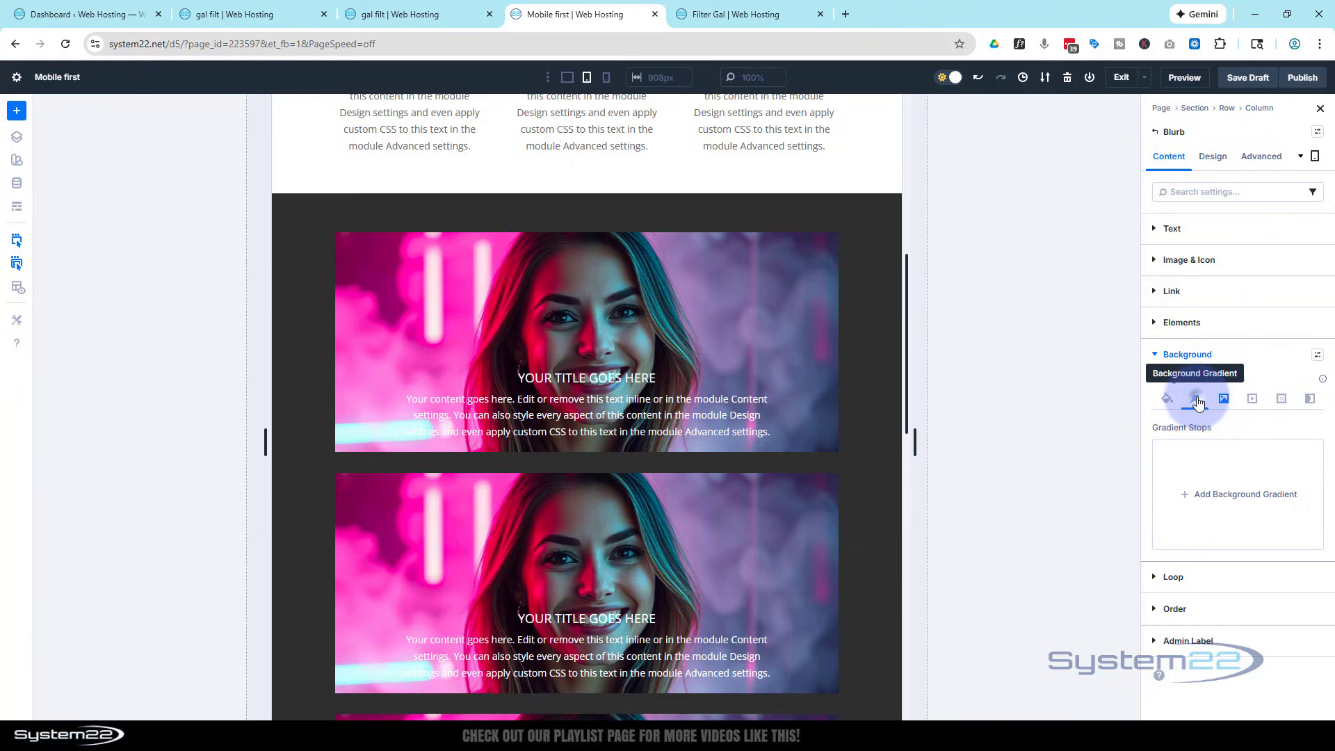
left_click(1222, 492)
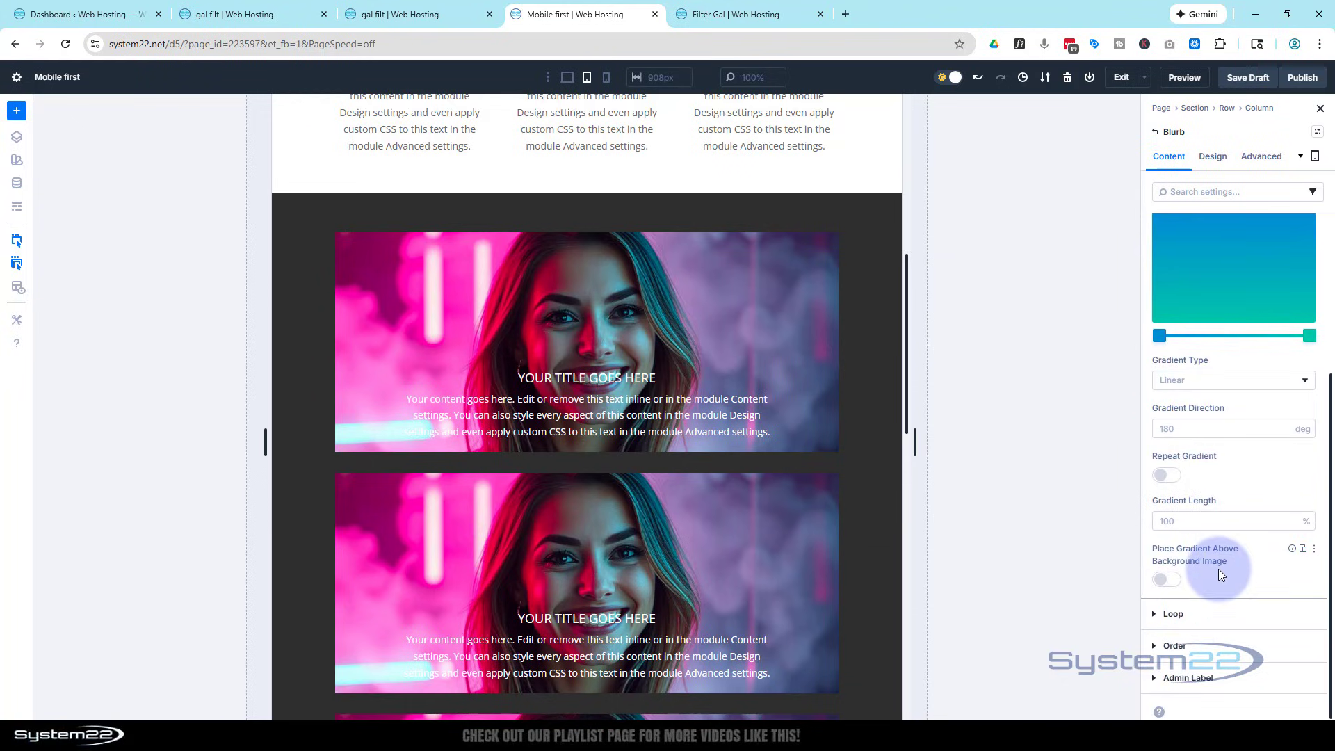
left_click(1174, 582)
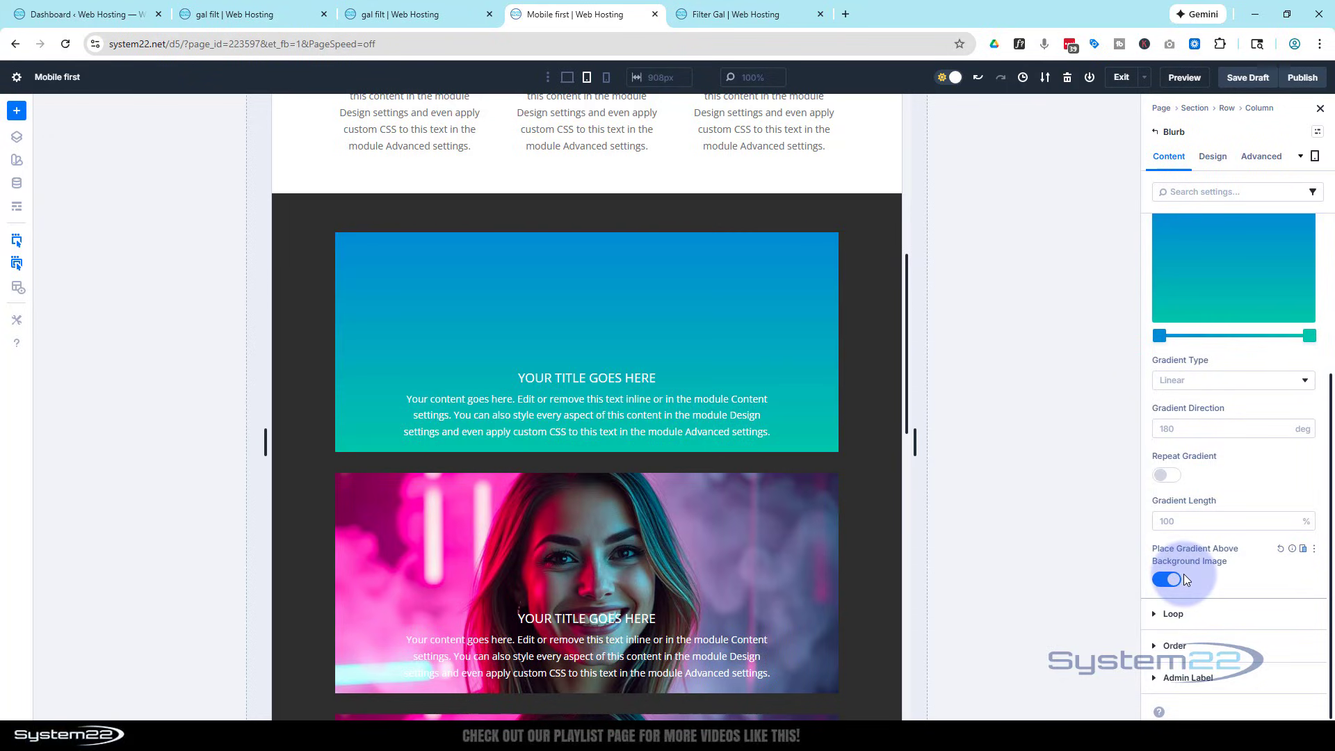
Make the gradient's start stop fully transparent at 0% opacity and set its end stop to black, 000000
left_click(1158, 337)
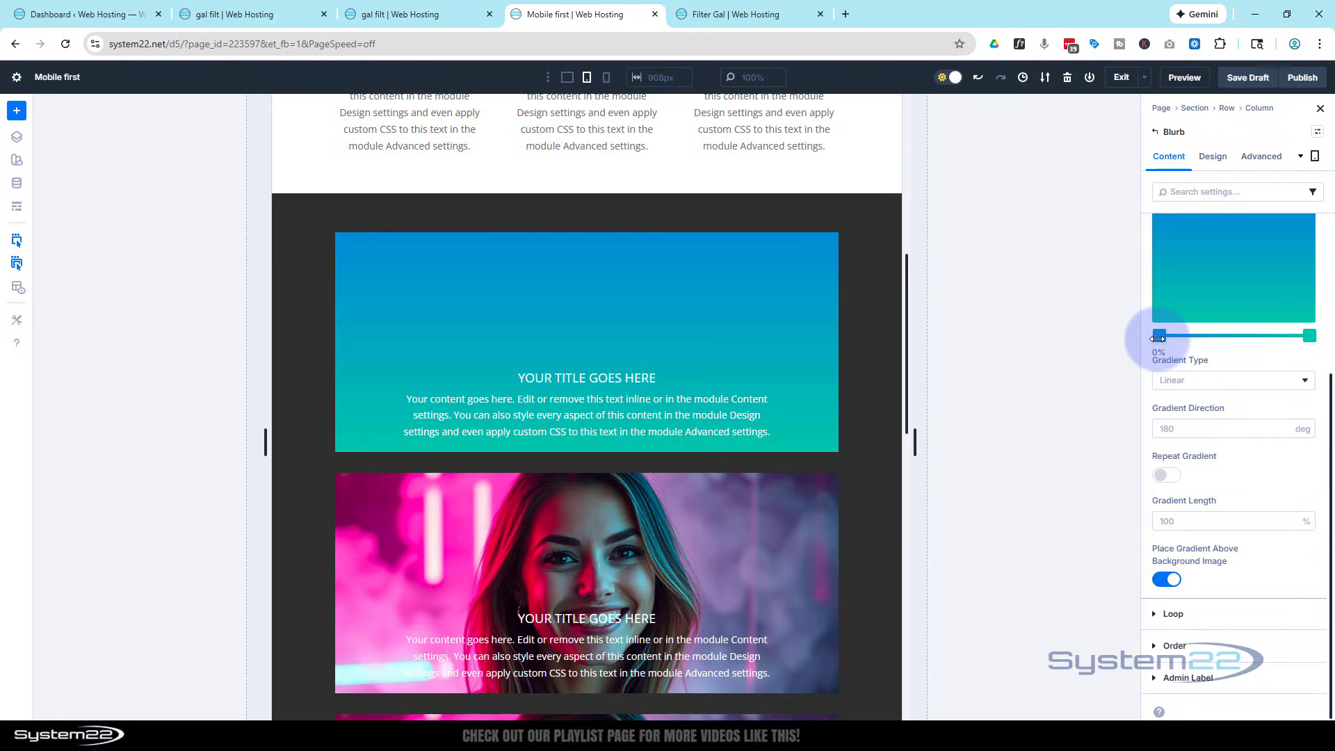
left_click(1158, 337)
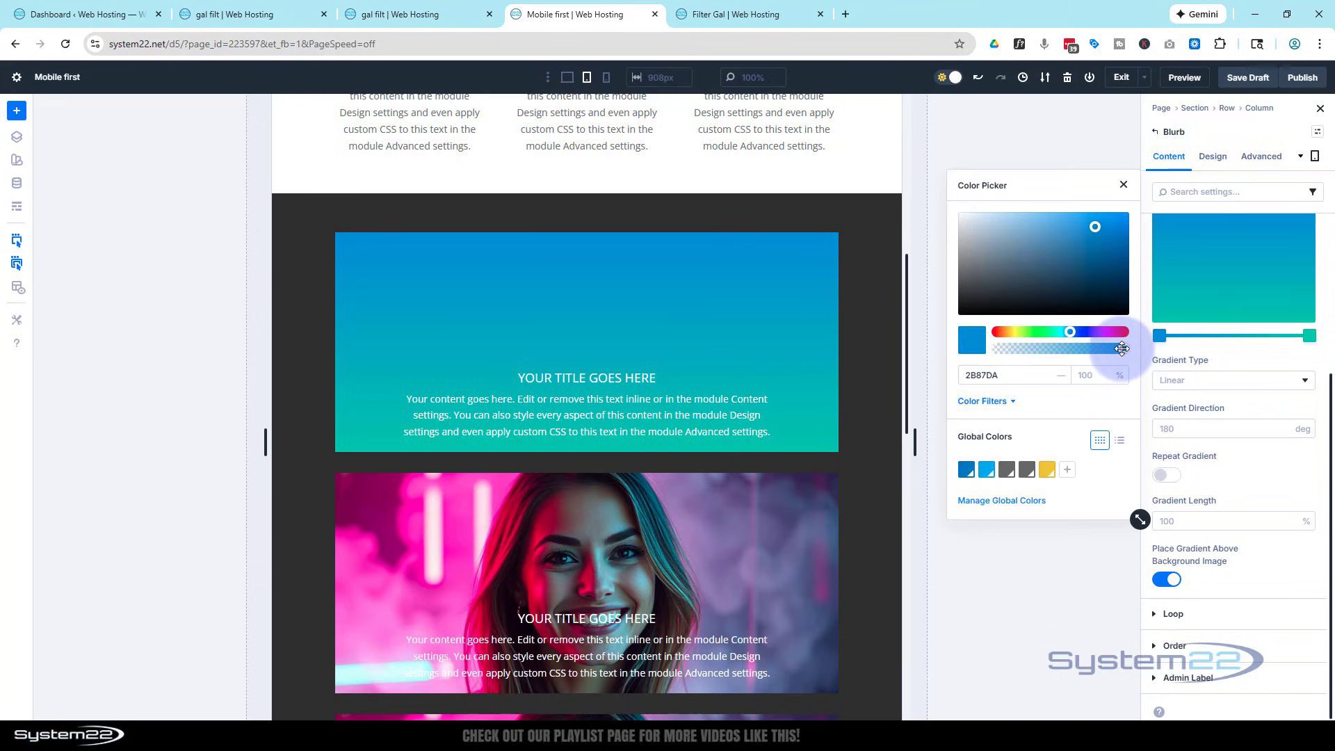
left_click_drag(1123, 349, 989, 351)
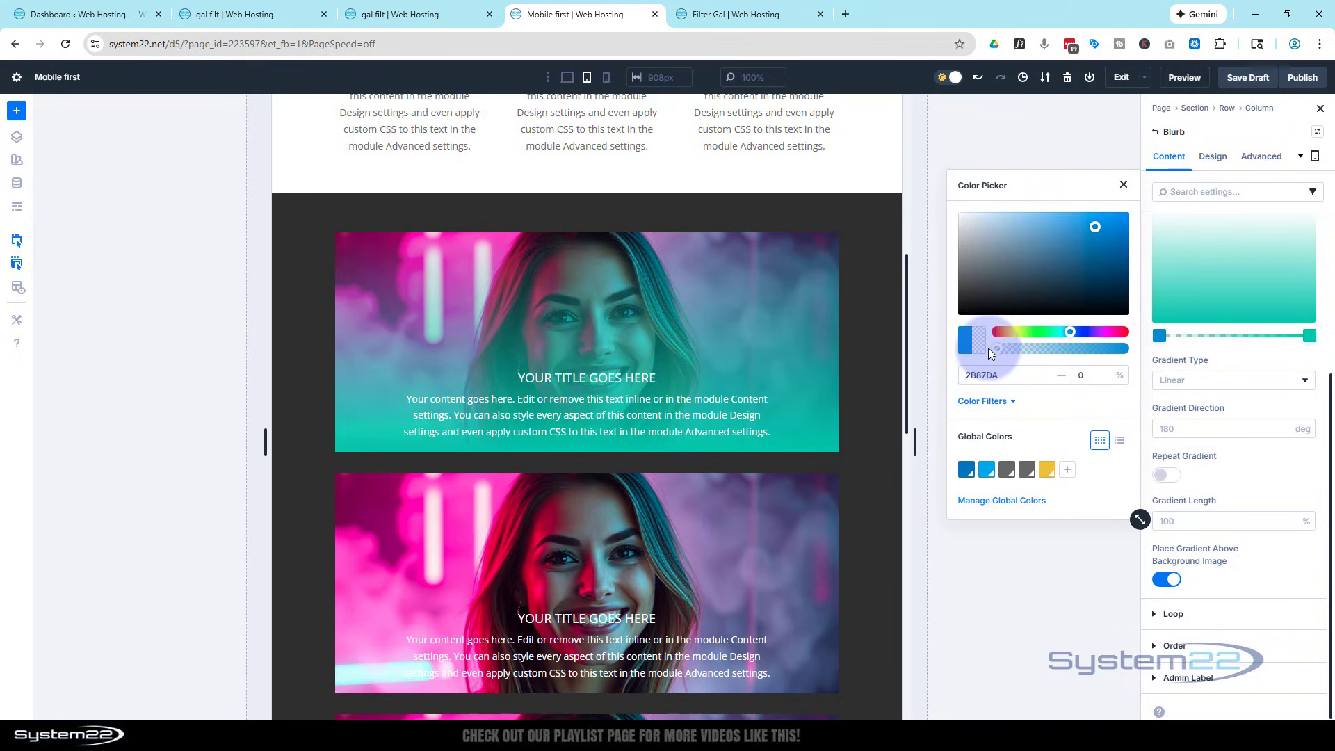
left_click(1310, 336)
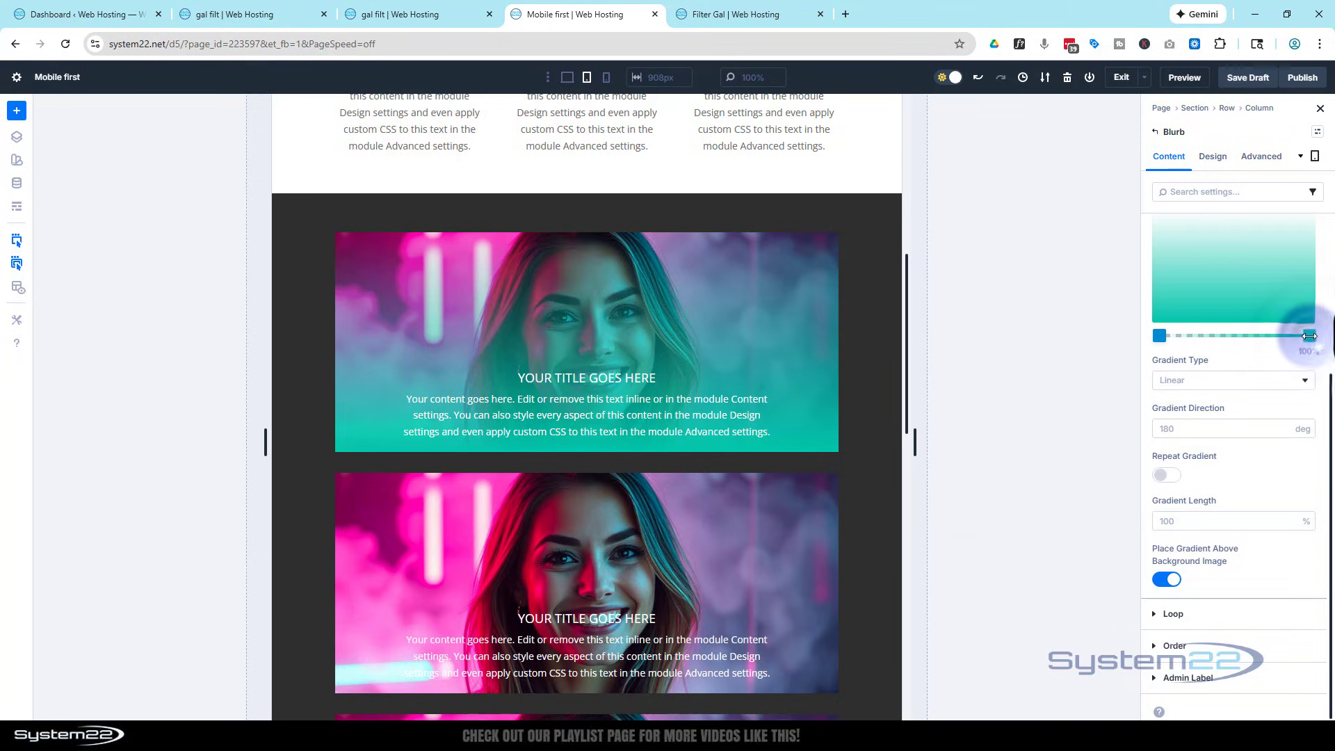
left_click(1309, 336)
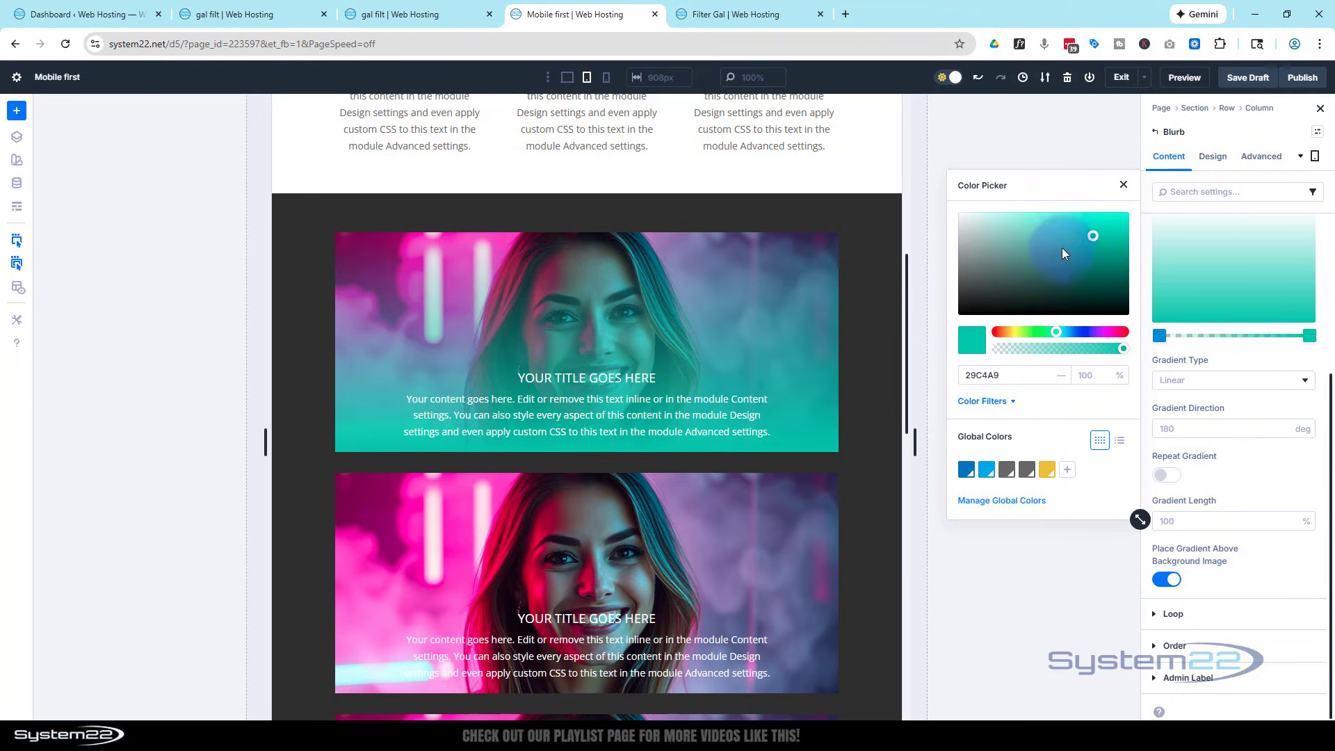
left_click_drag(1062, 248, 720, 336)
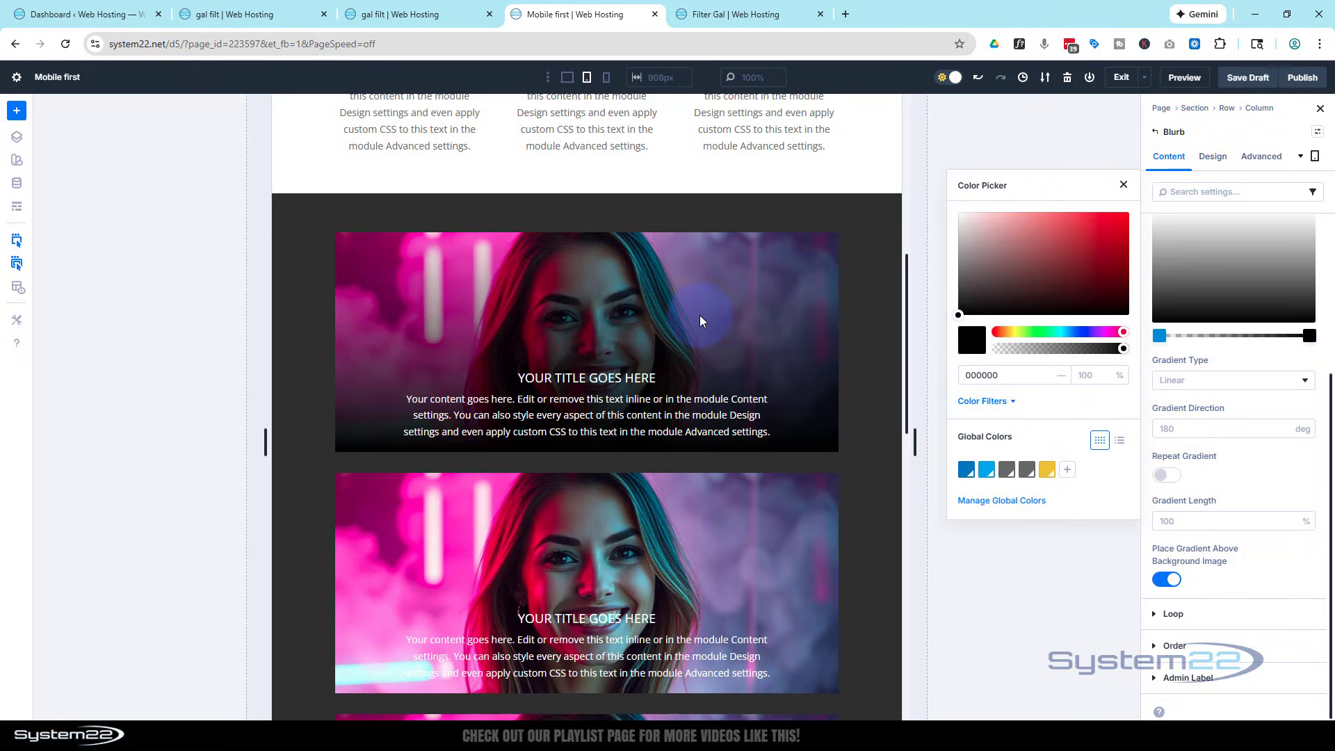
Move both gradient stops so the black fade is short and sits behind the blurb's title and body text
left_click(1208, 352)
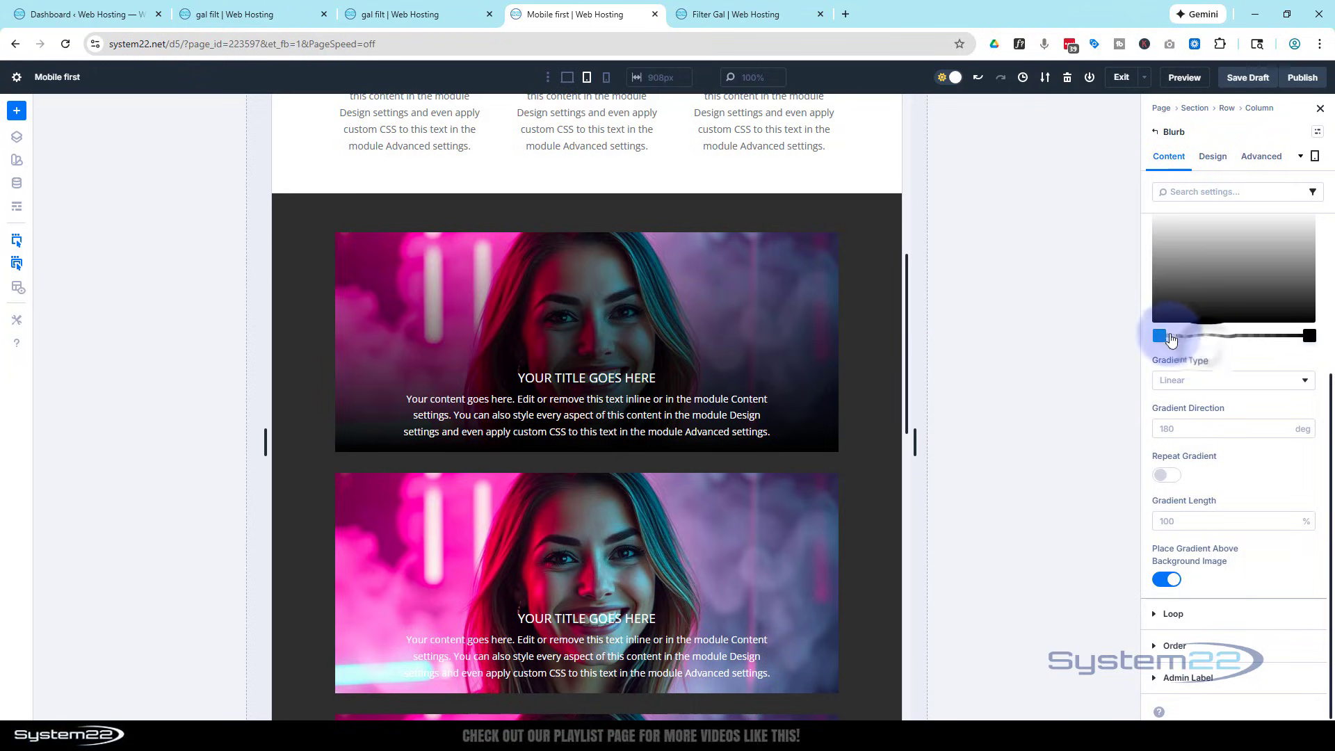
left_click_drag(1159, 335, 1284, 338)
left_click(1309, 335)
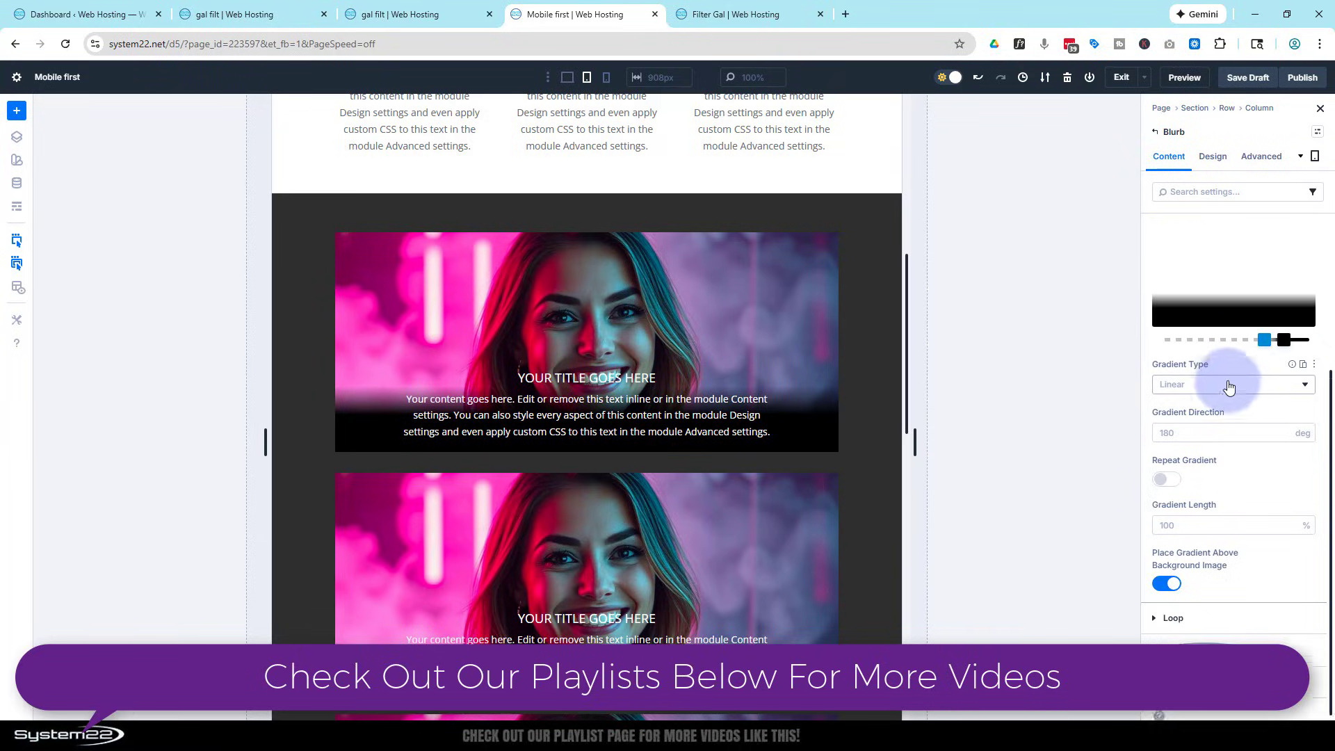
Extend the blurb's background attributes to all Blurb modules in the parent section and check the stacked copies
scroll(1228, 385, "up", 3)
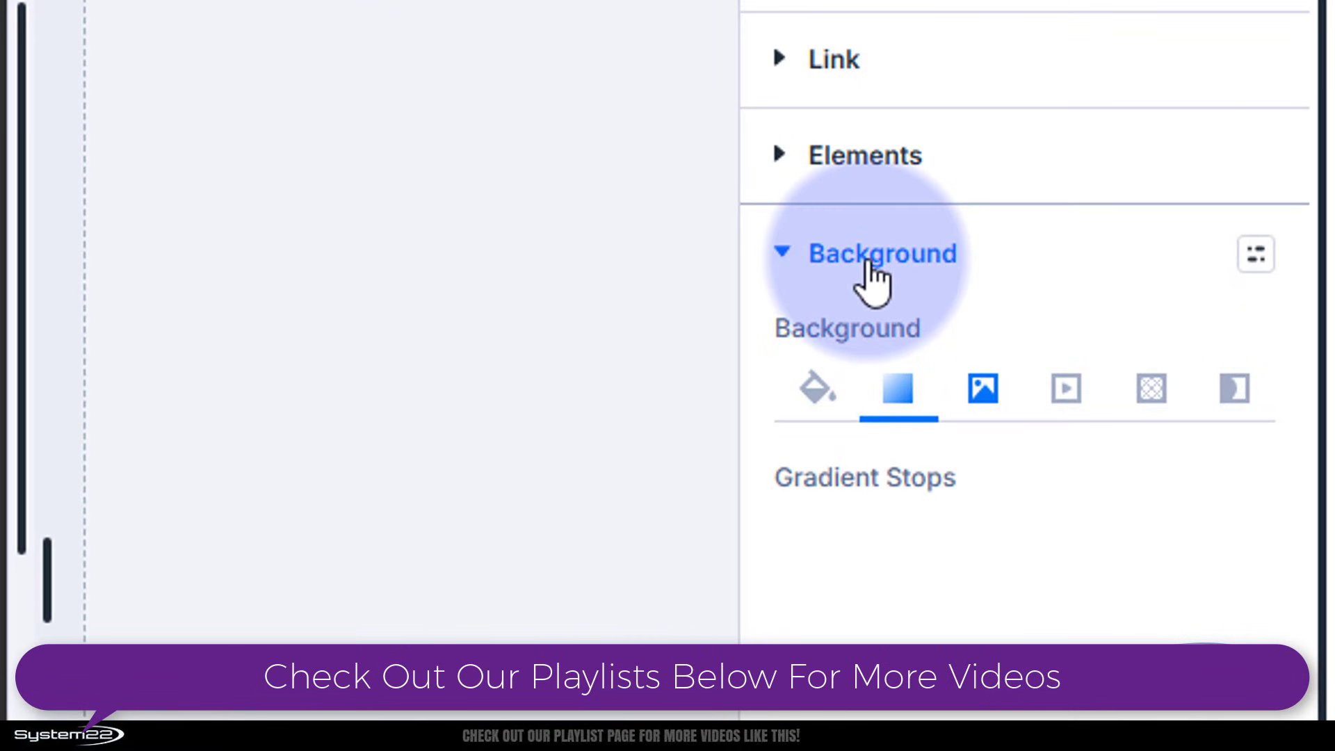
right_click(877, 271)
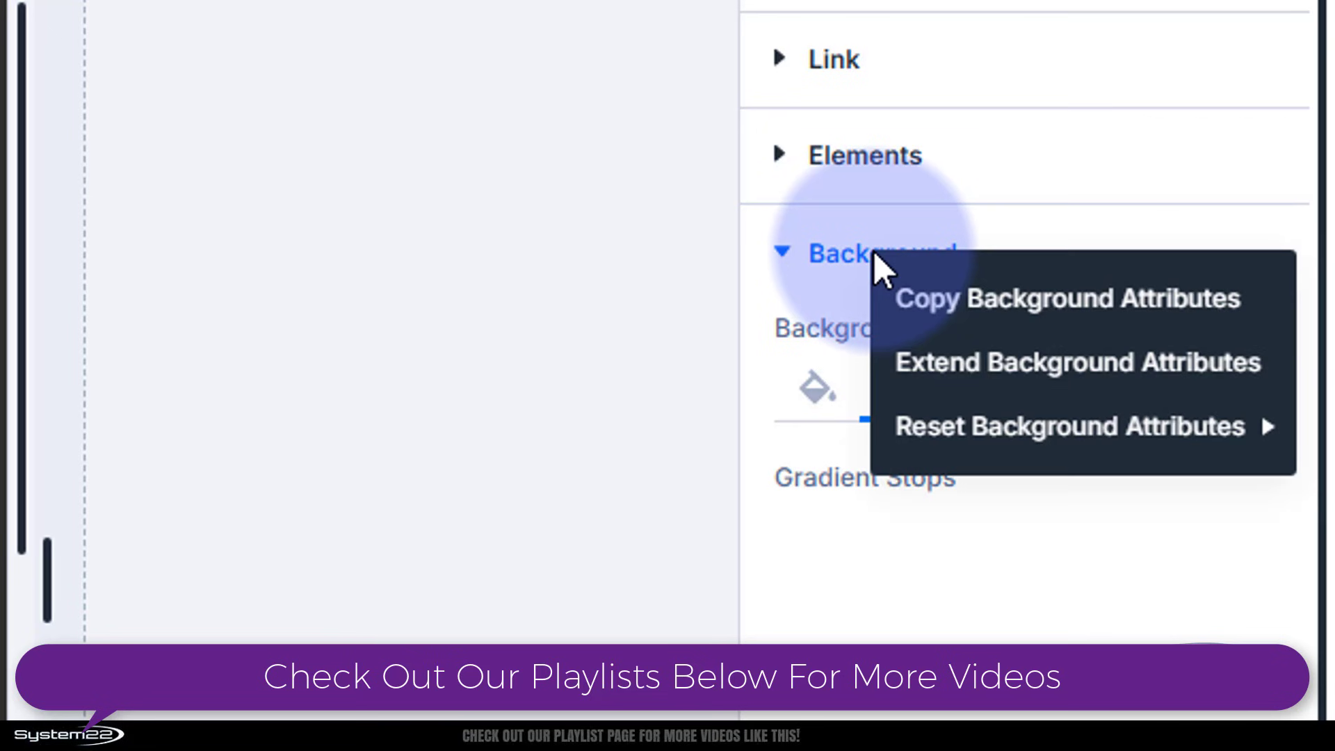
left_click(991, 365)
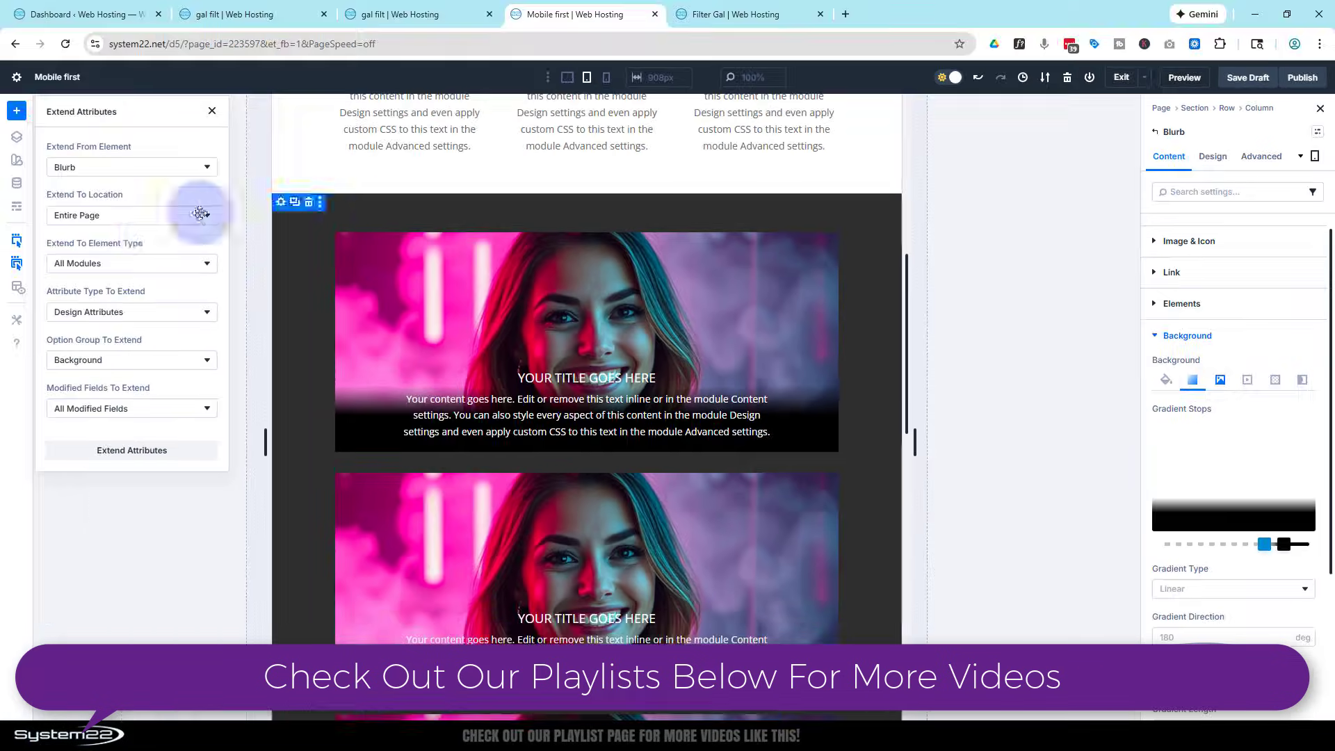
left_click(139, 214)
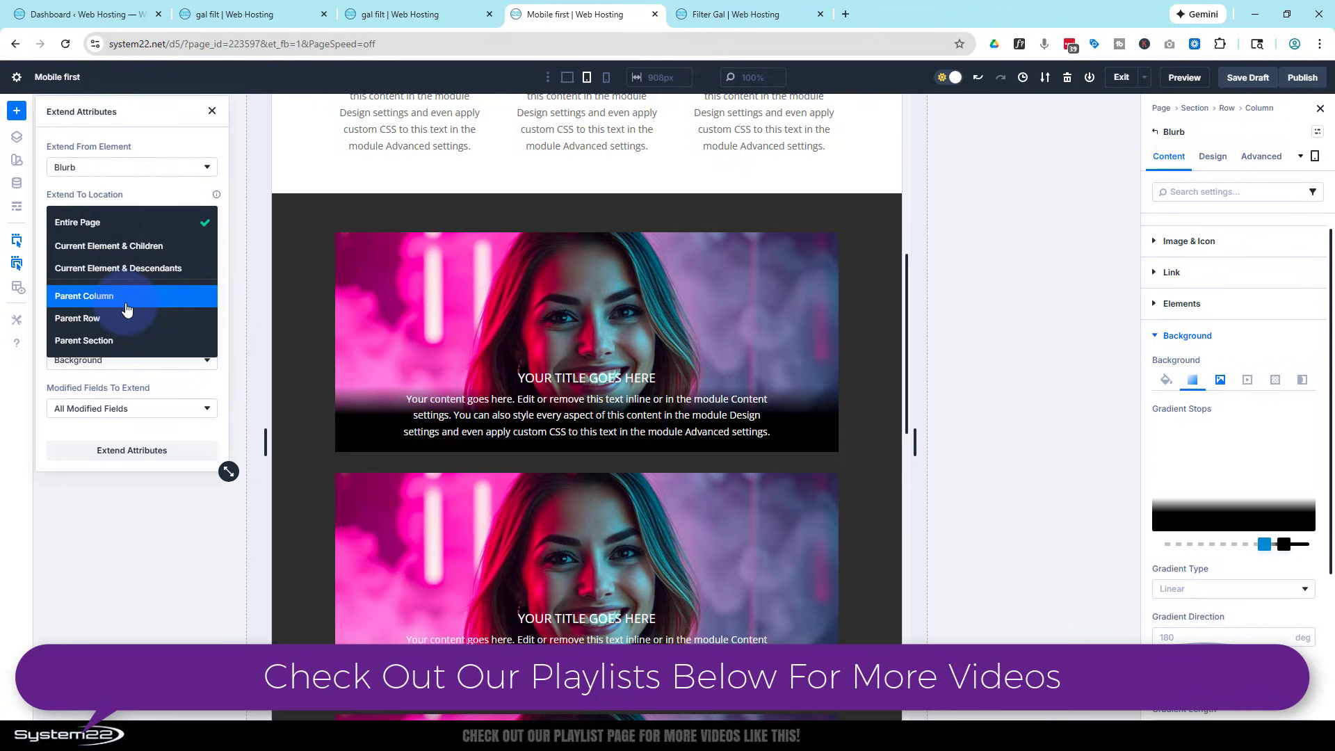
left_click(117, 341)
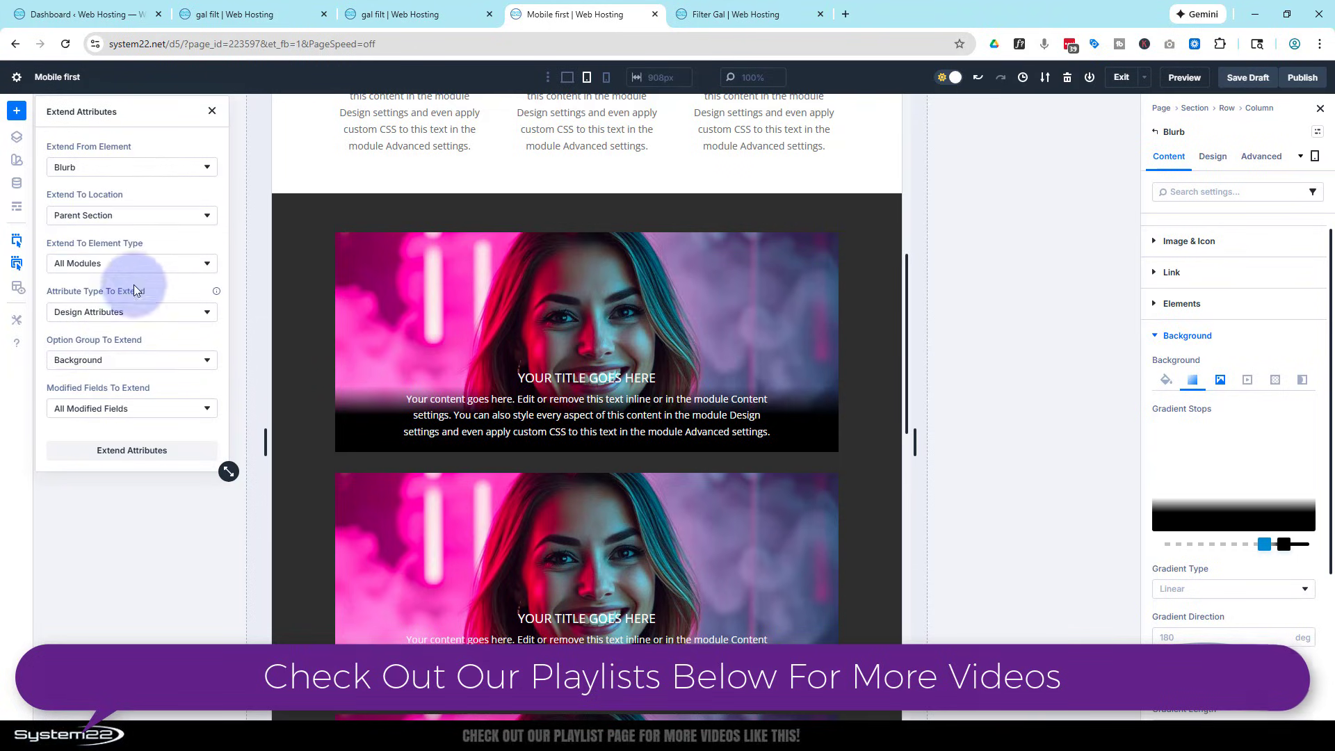
left_click(134, 266)
left_click(115, 372)
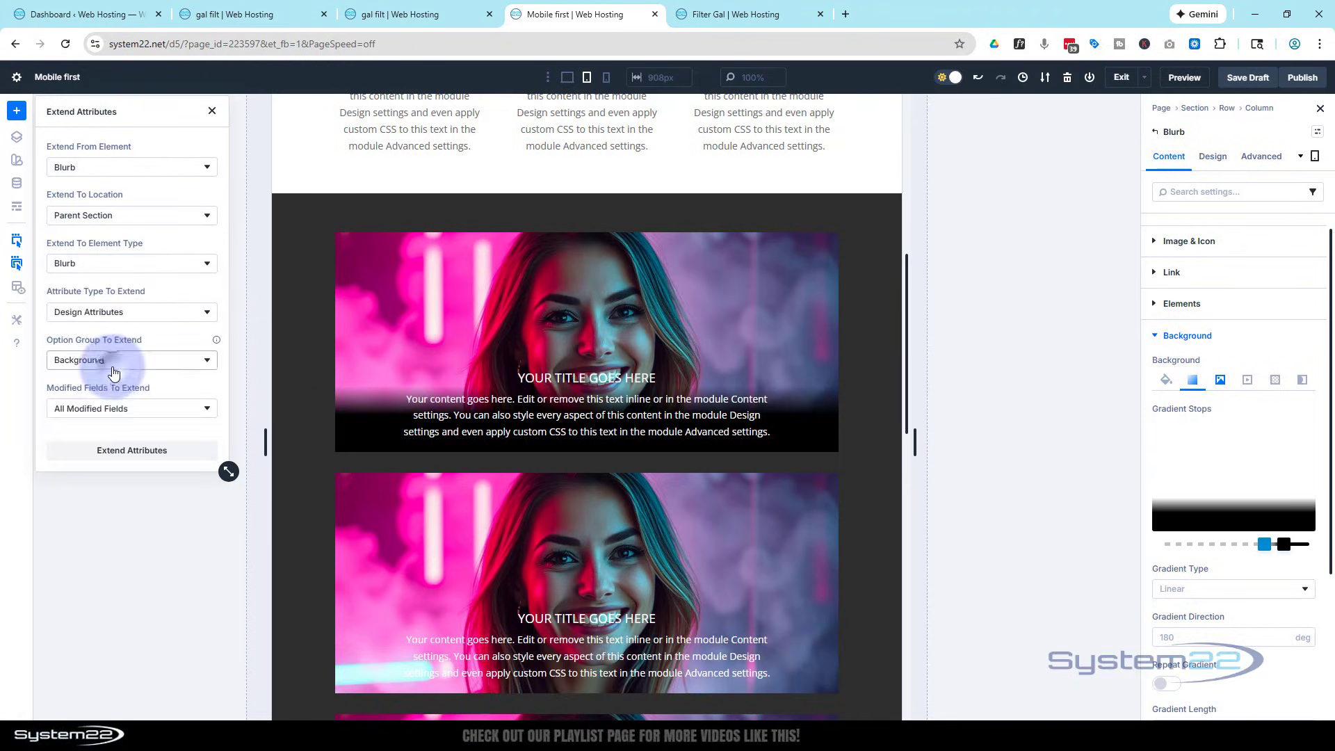
left_click(142, 455)
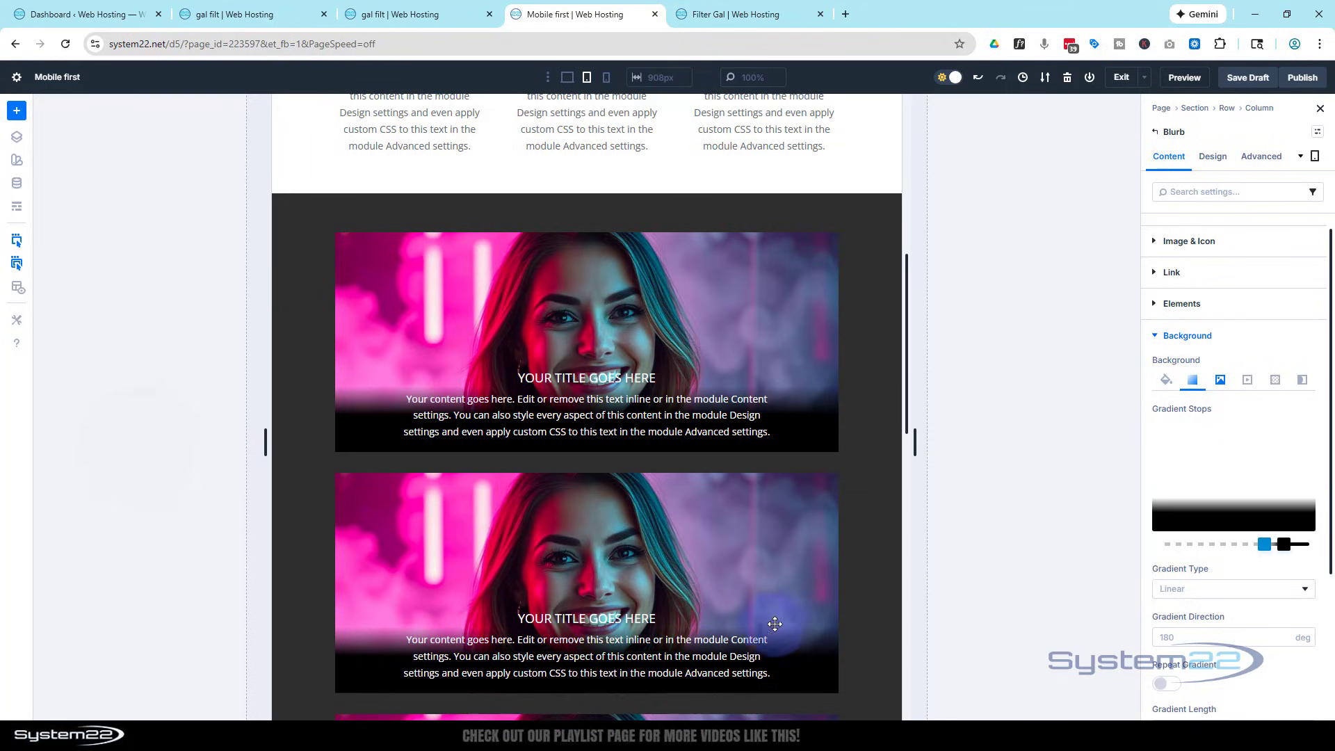
scroll(784, 575, "down", 5)
scroll(783, 574, "down", 5)
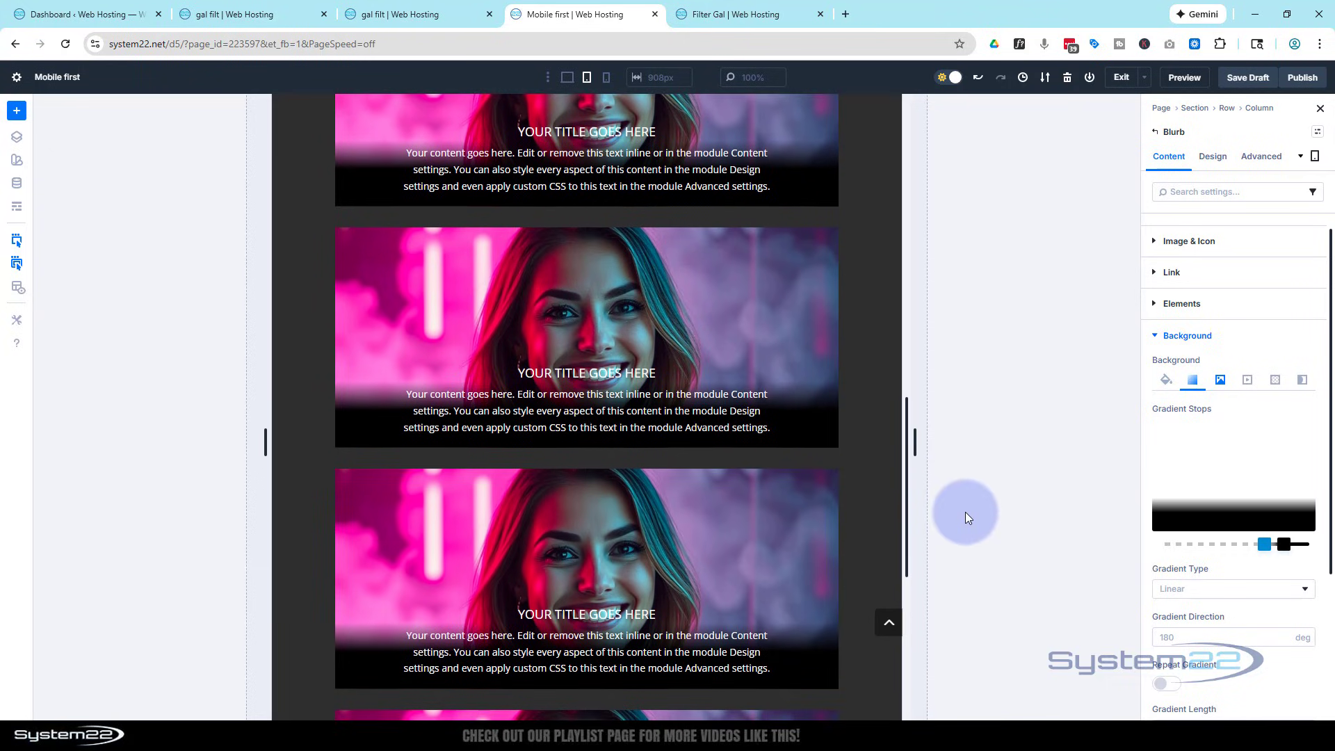
Switch to the desktop view, insert a section with two equal columns below the dark one, and add a Blurb to its first column
left_click(567, 78)
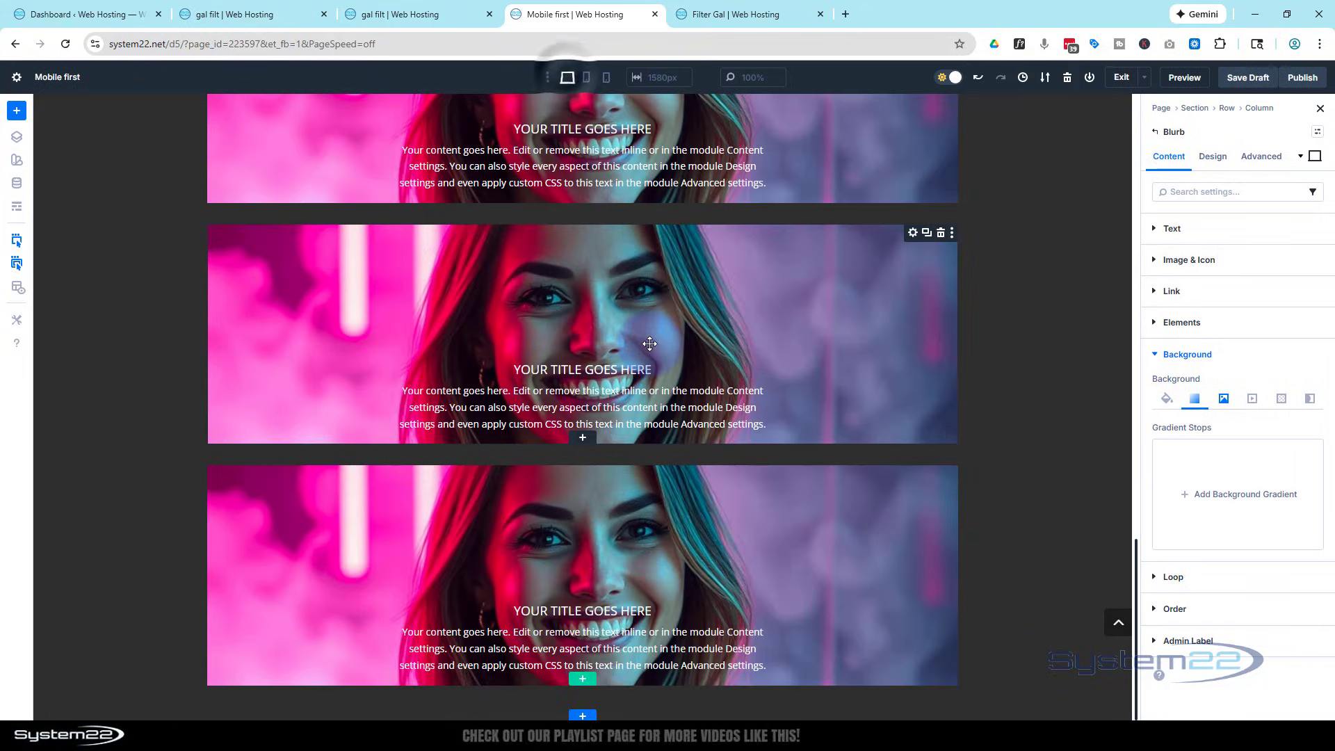
left_click(586, 714)
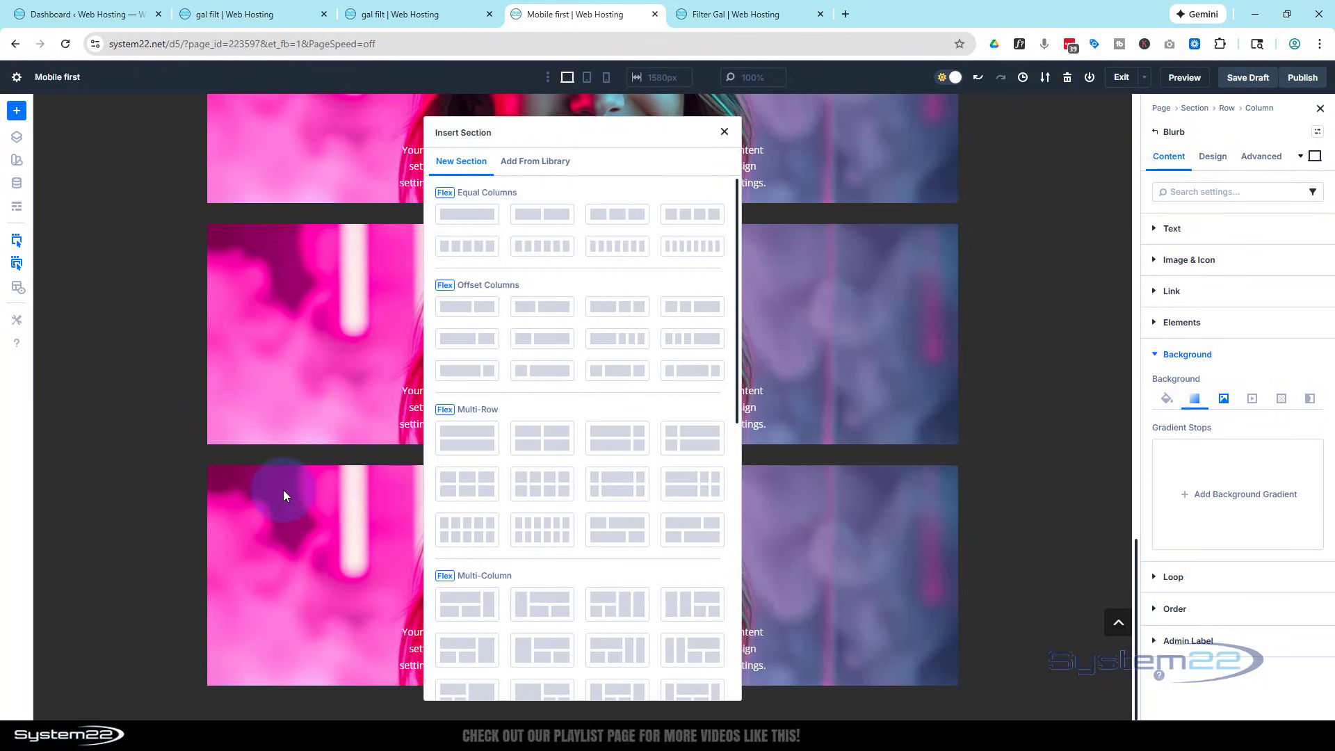
left_click(539, 221)
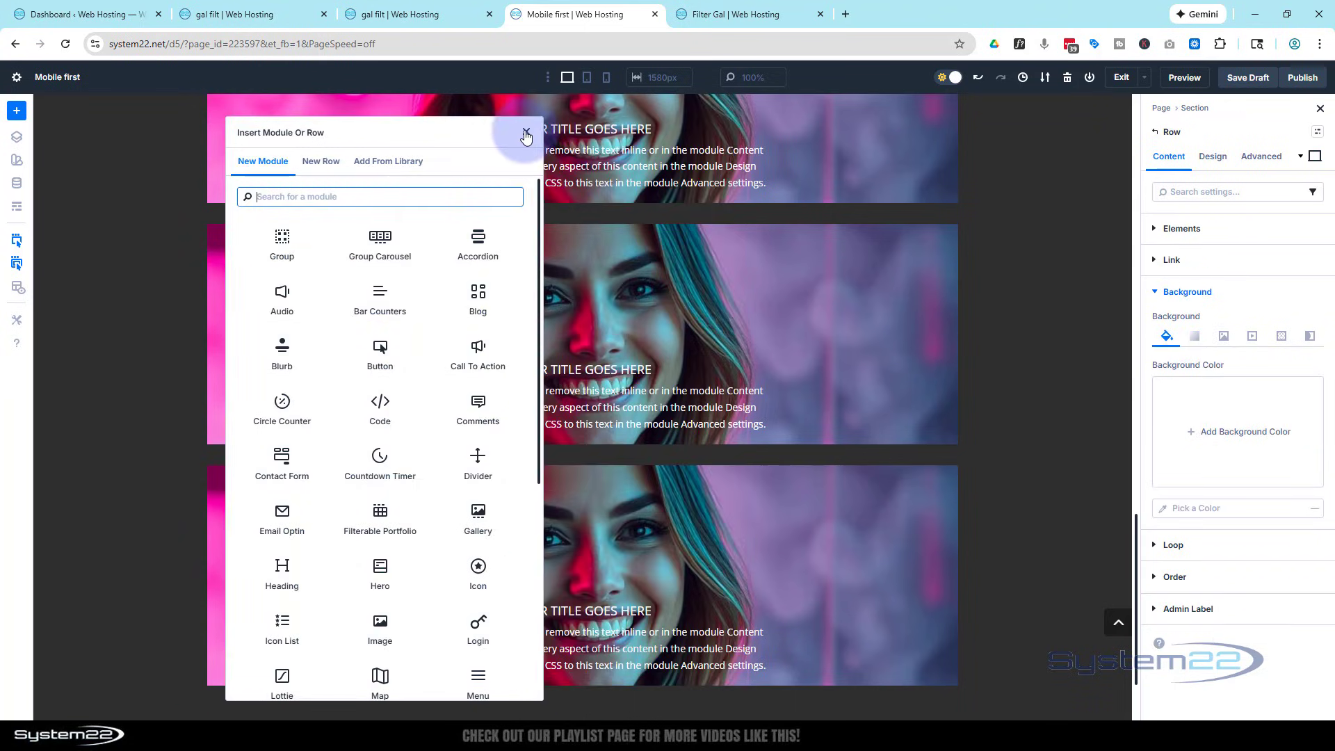
left_click(281, 348)
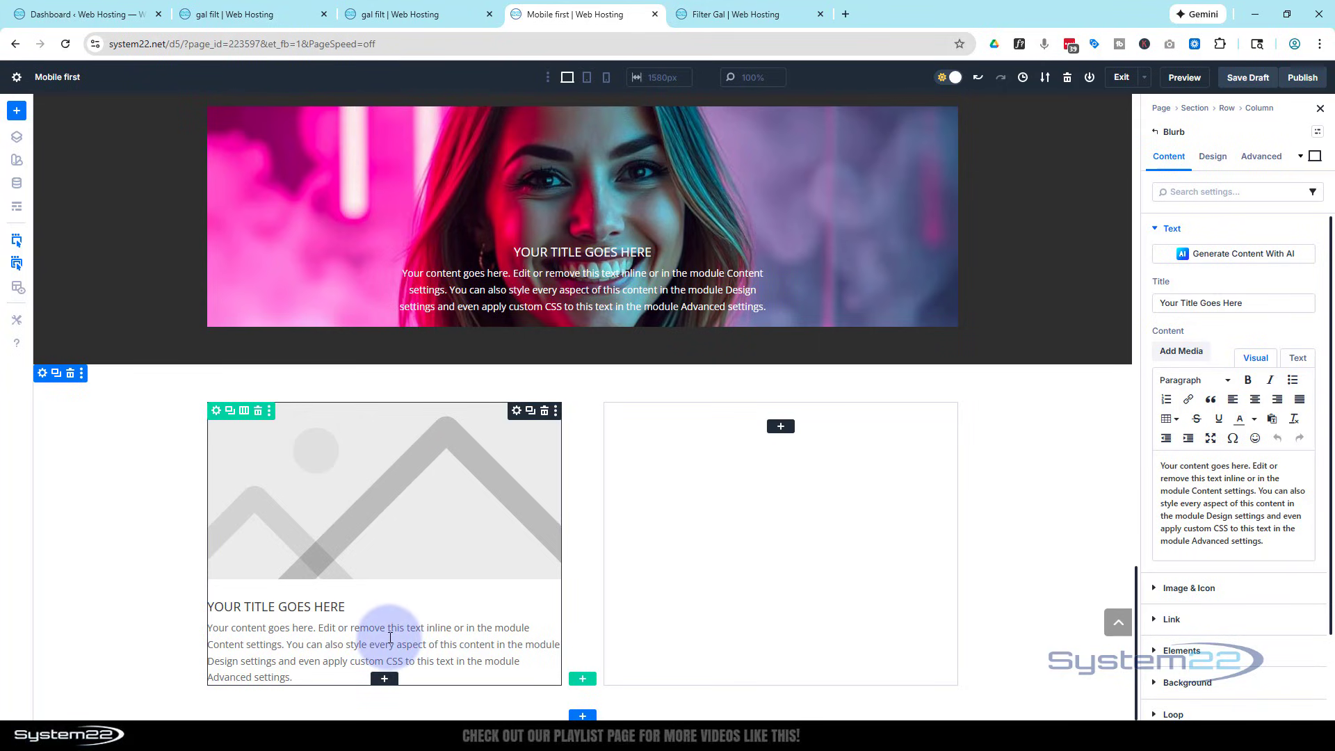
Shorten the new blurb's body text to "Your content goes here." and give the blurb the Primary Color background
left_click_drag(1253, 466, 1288, 545)
key("BackSpace")
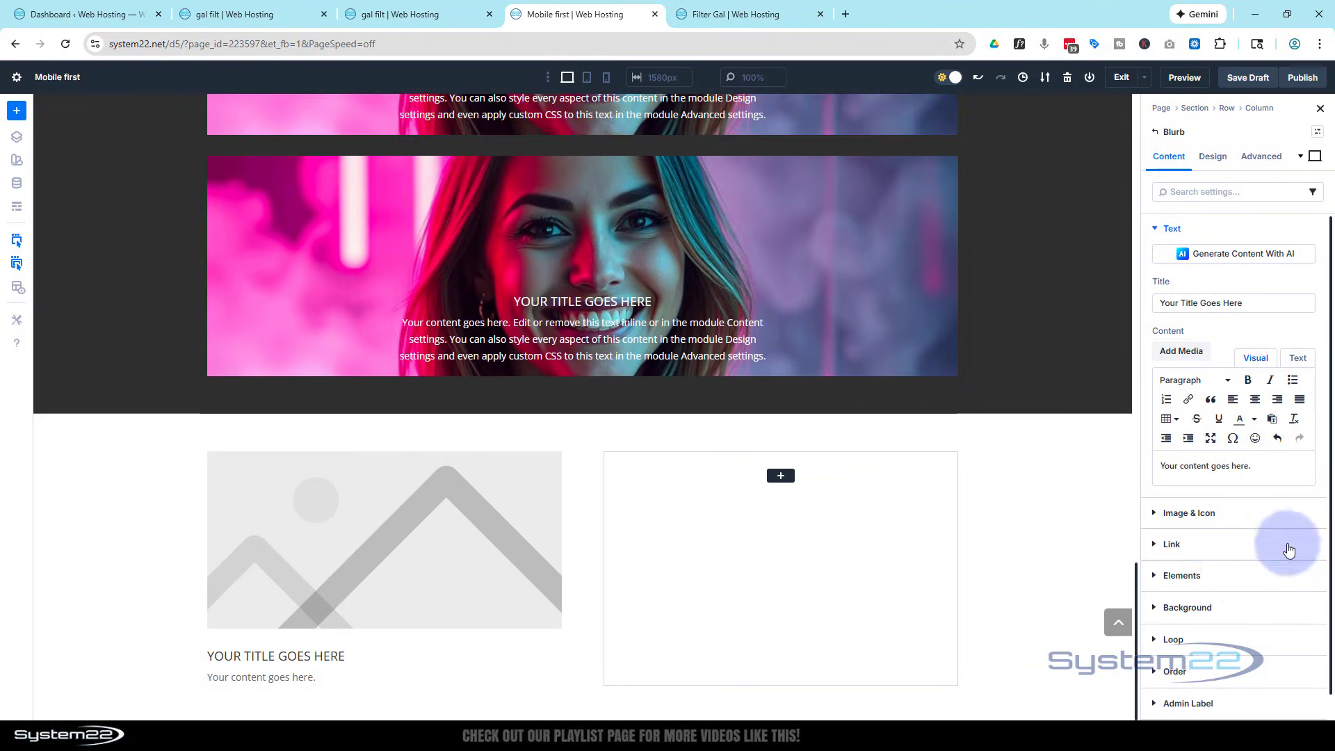
left_click(1158, 608)
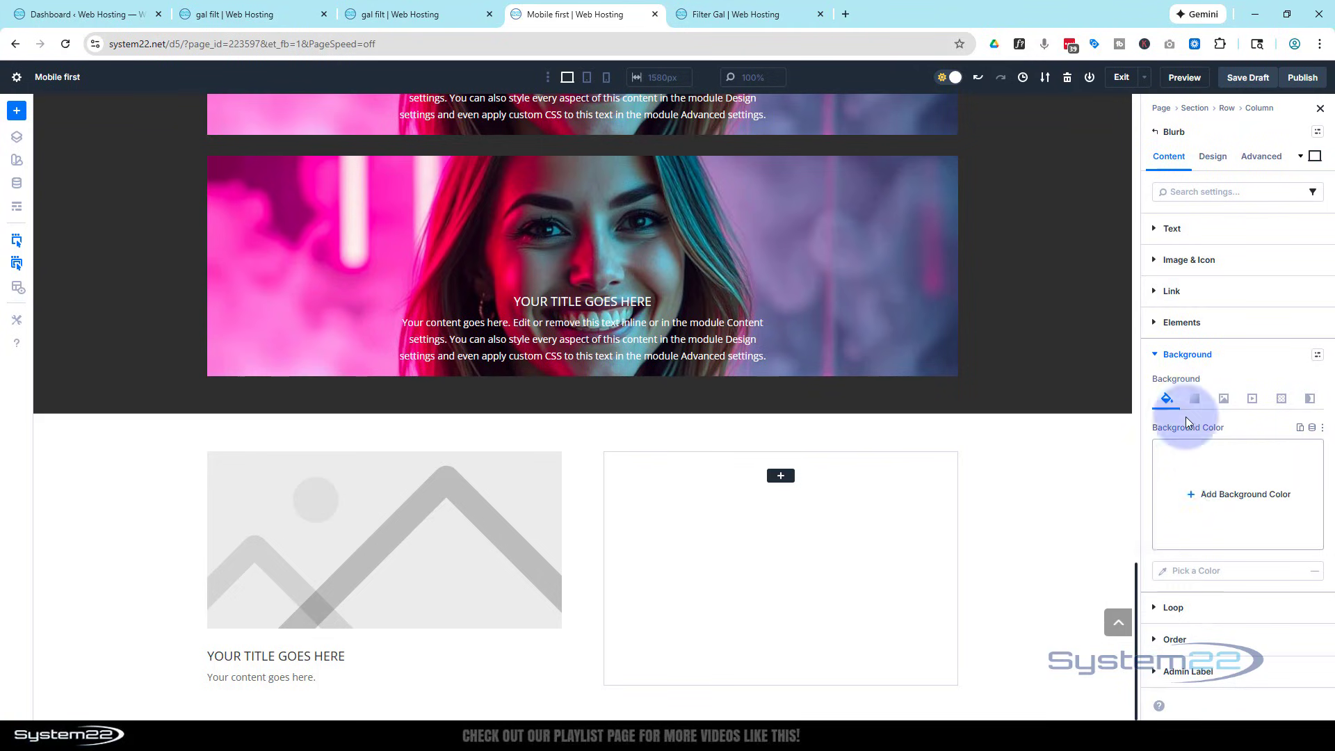
left_click(1191, 493)
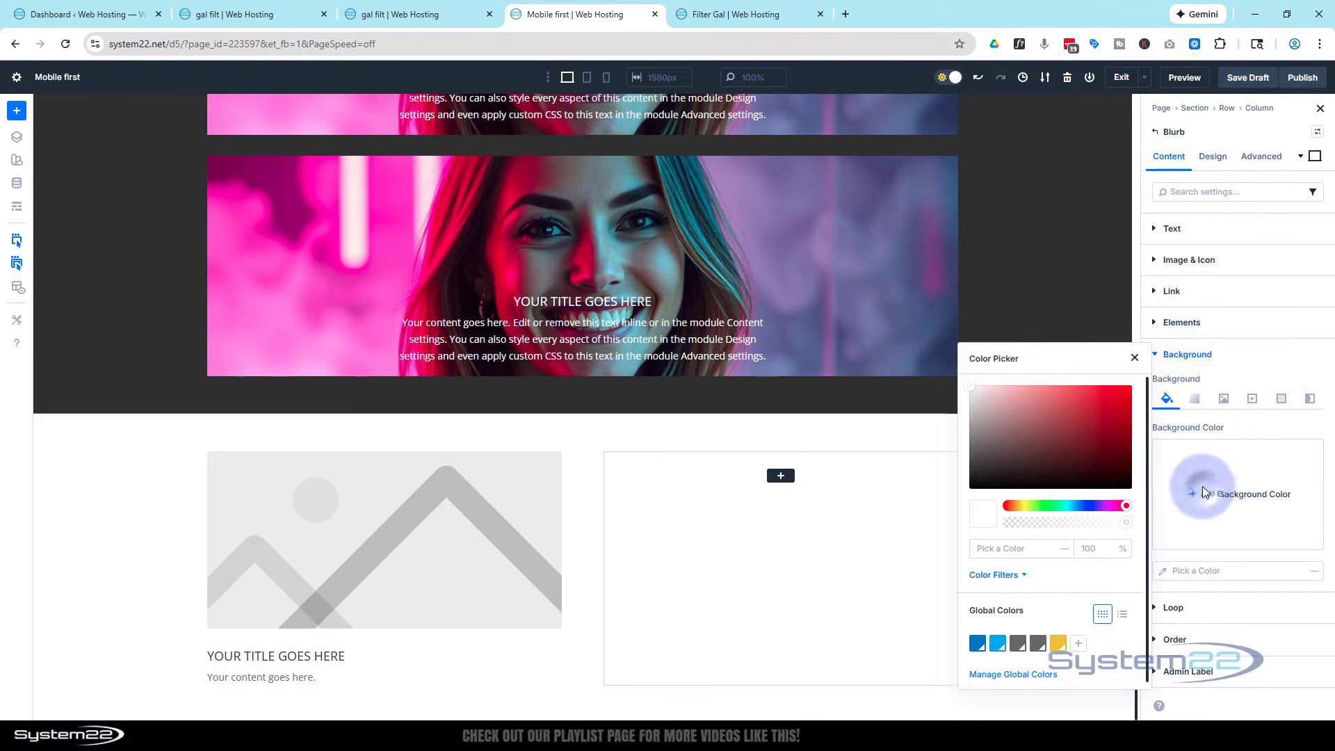
left_click(977, 643)
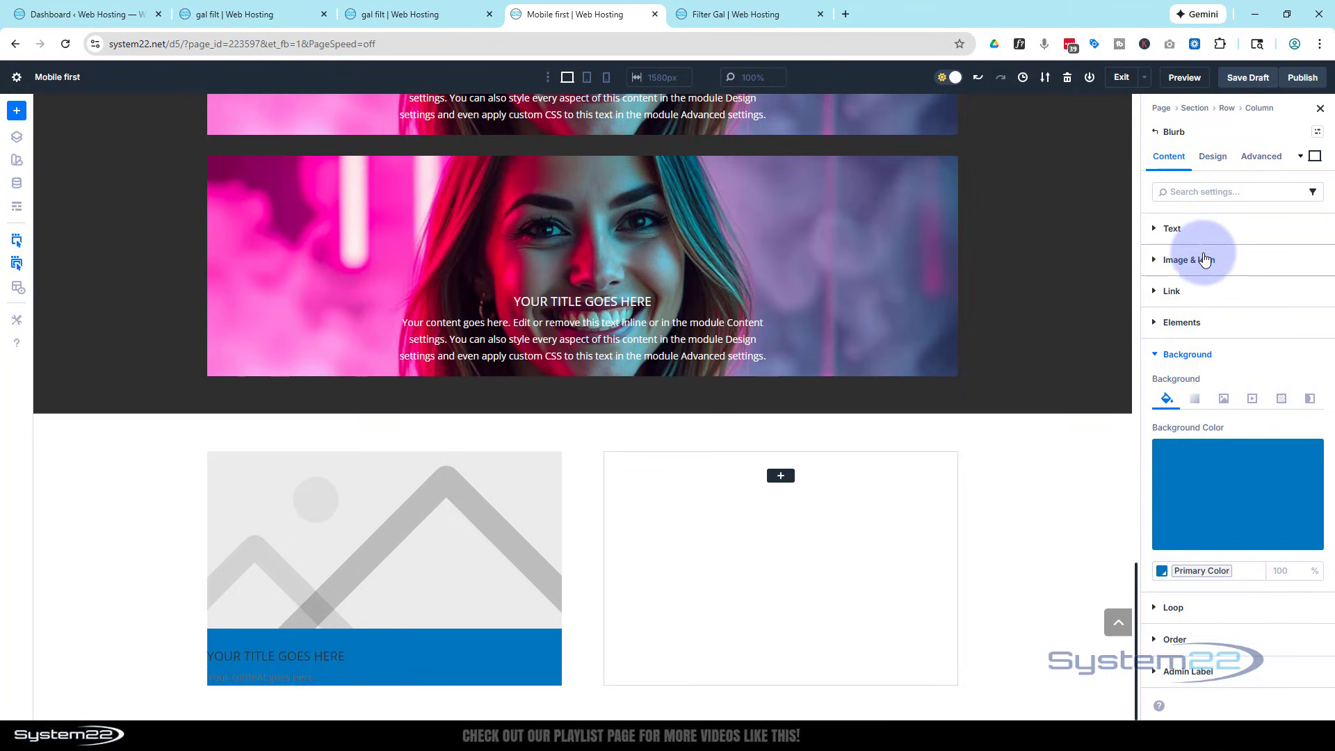
Replace the new blurb's image with the circled right-arrow icon
left_click(1205, 260)
left_click(1173, 303)
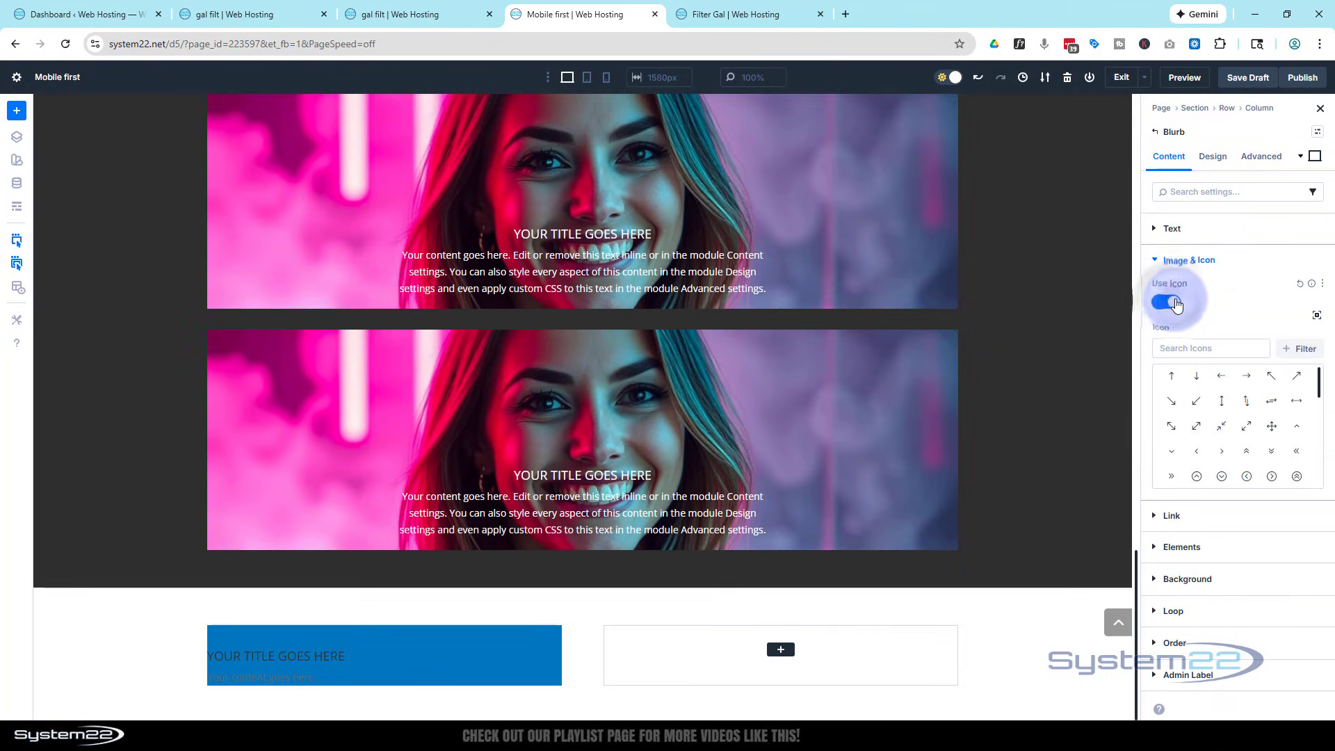
left_click(1272, 477)
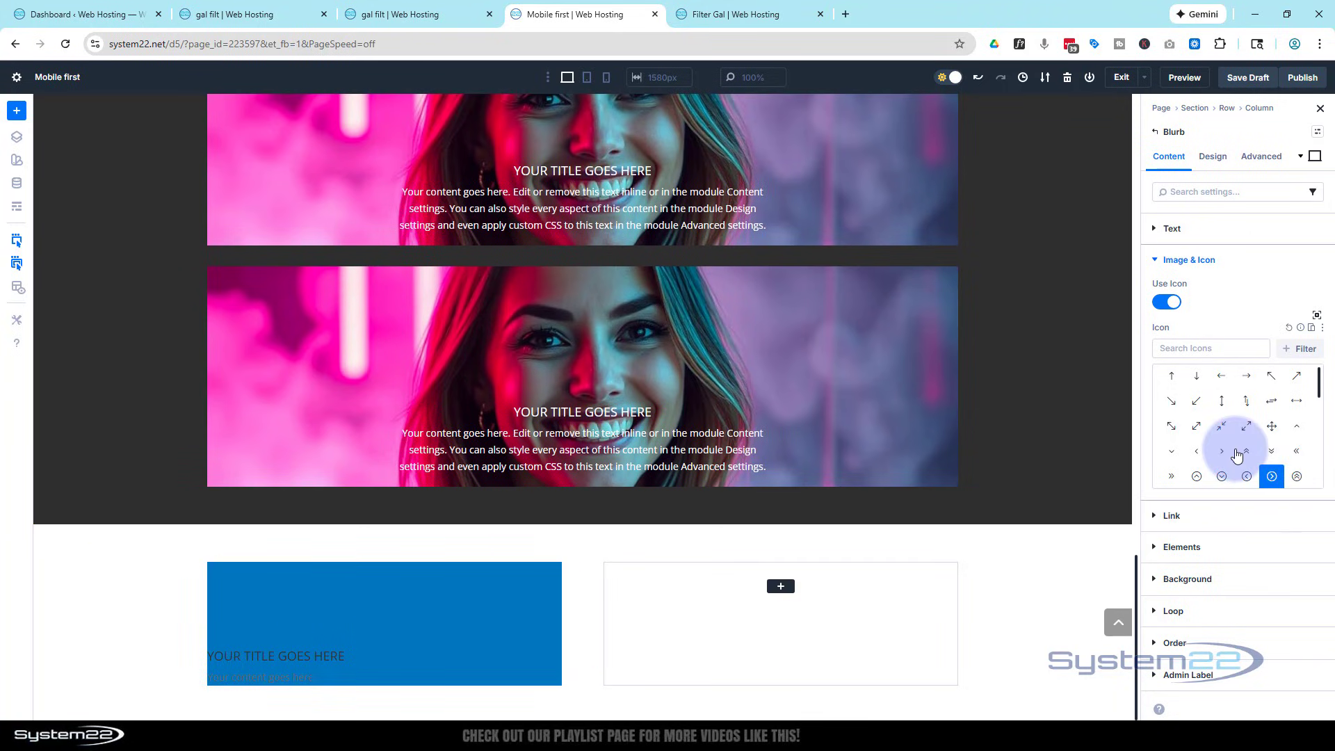
Set the new blurb's icon color to white, FFFFFF
left_click(1213, 157)
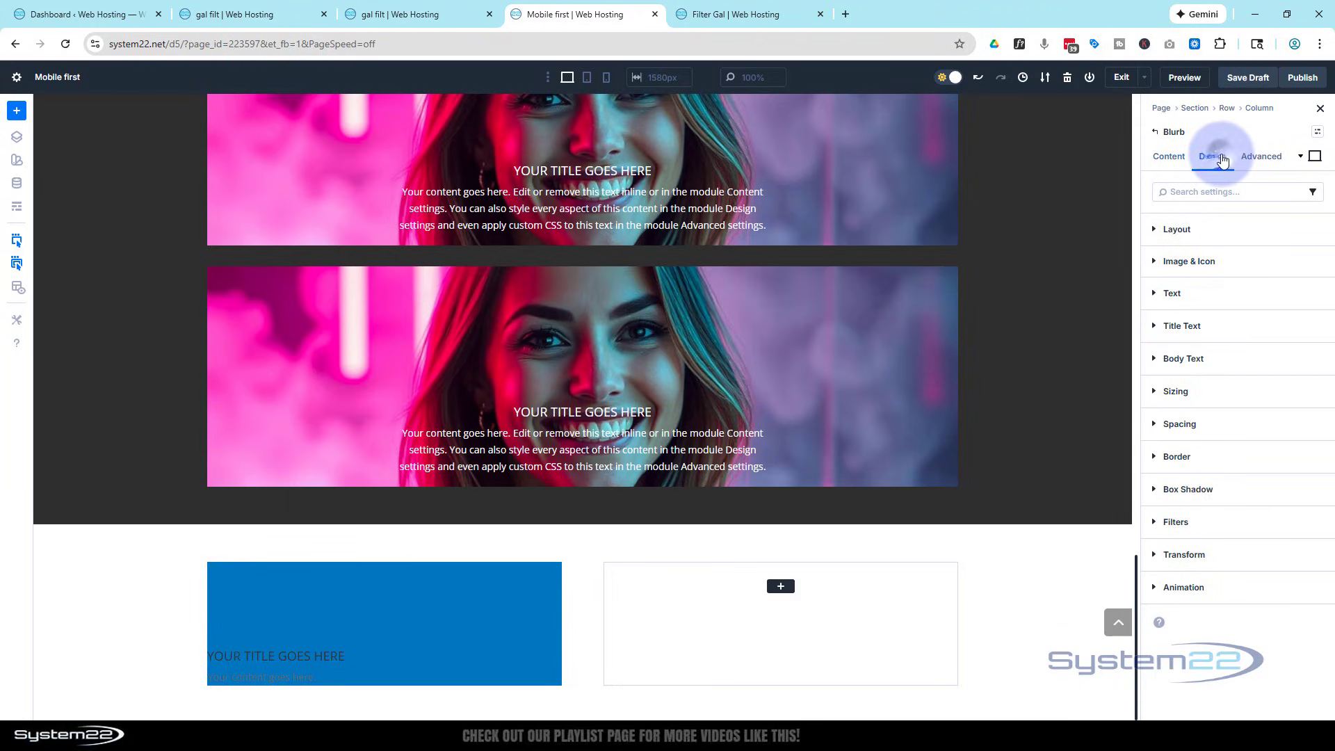
left_click(1231, 267)
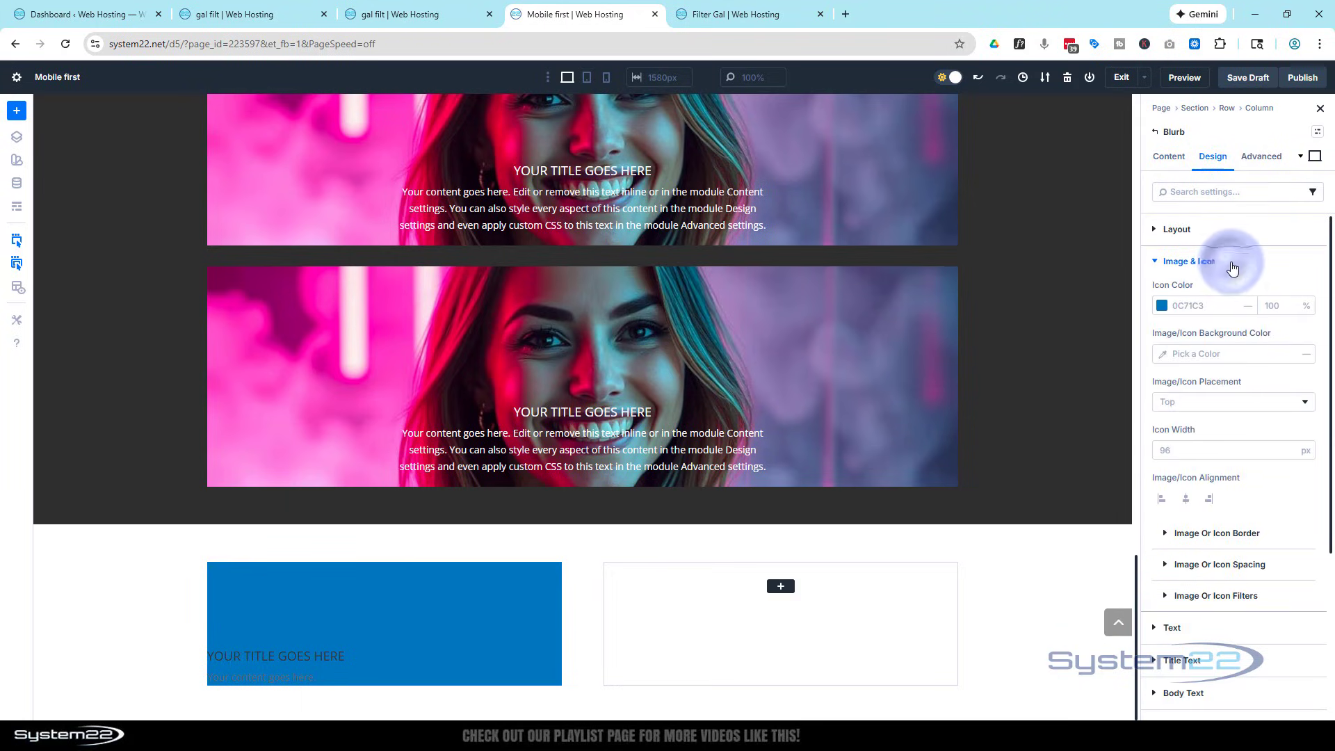
left_click(1162, 306)
left_click_drag(1014, 366, 957, 335)
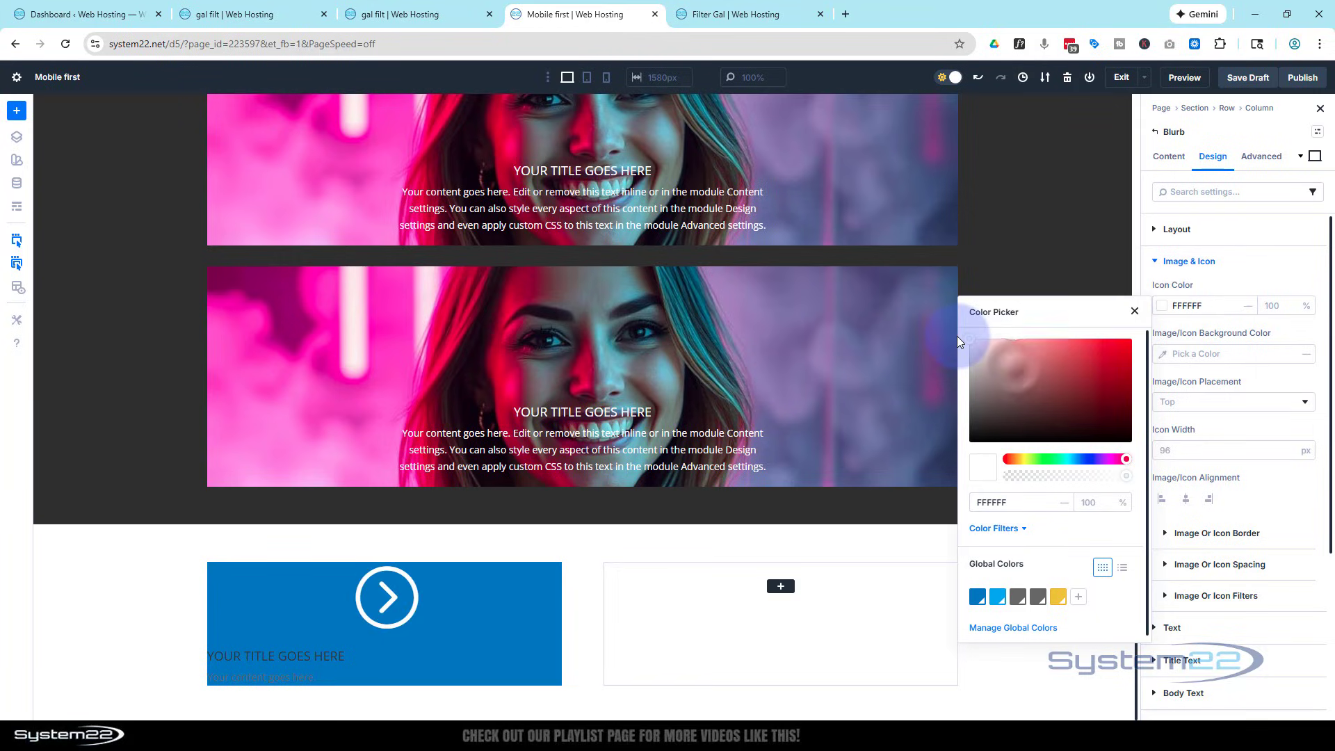
left_click(1246, 269)
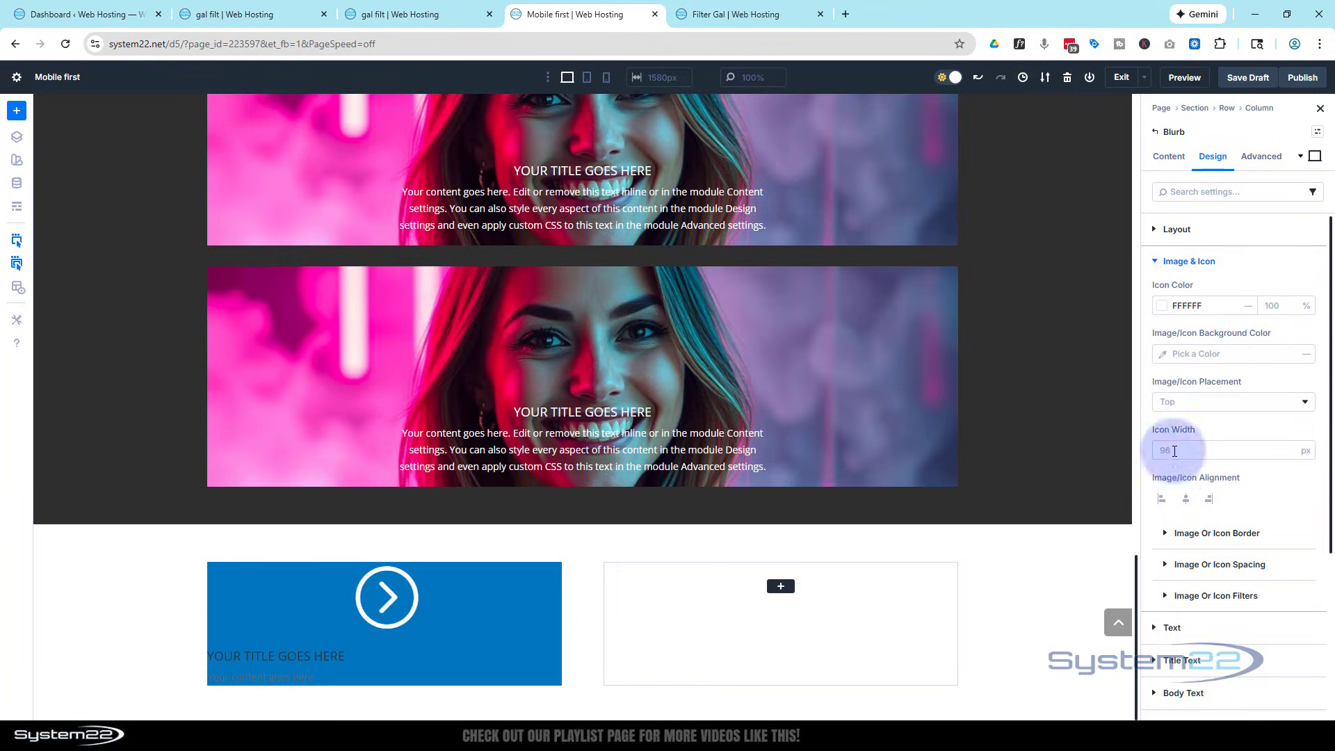
Set the new blurb's icon width to 50 px and give its text the Light color with centered alignment
type("50")
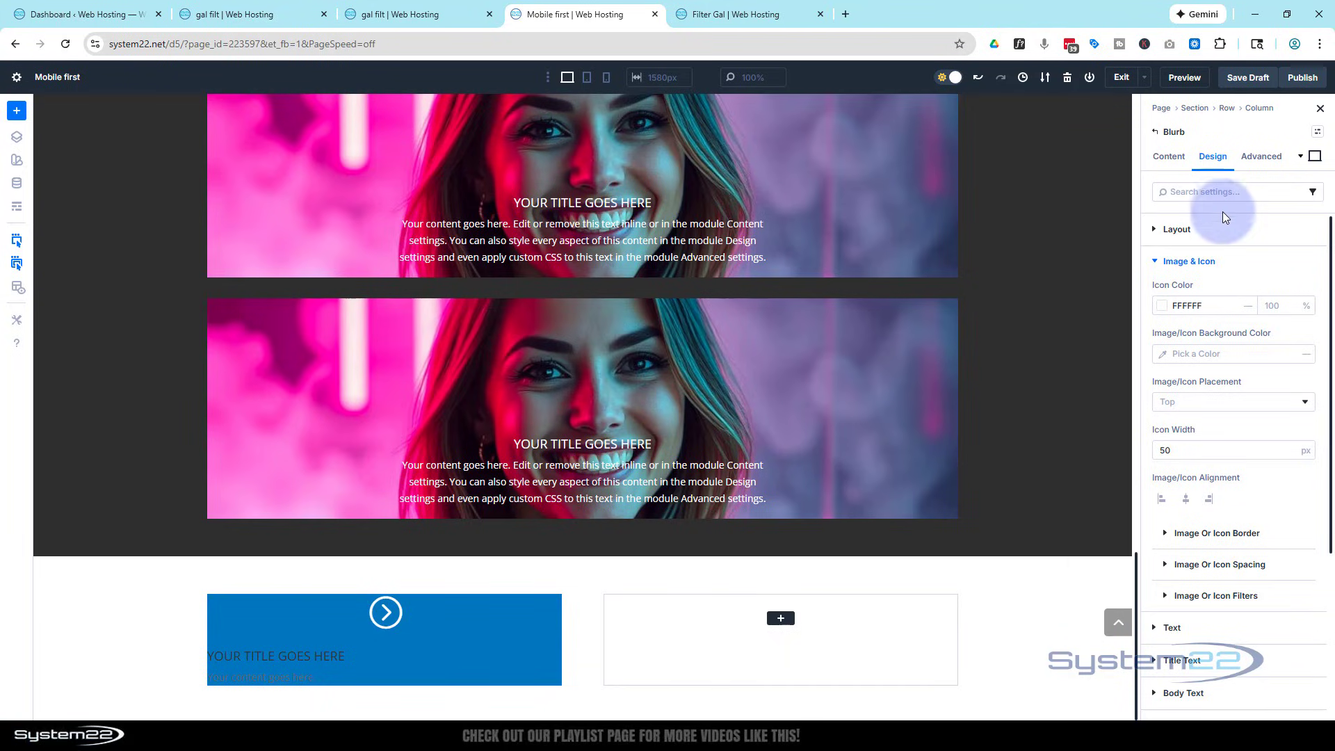
scroll(1221, 403, "down", 1)
left_click(1193, 556)
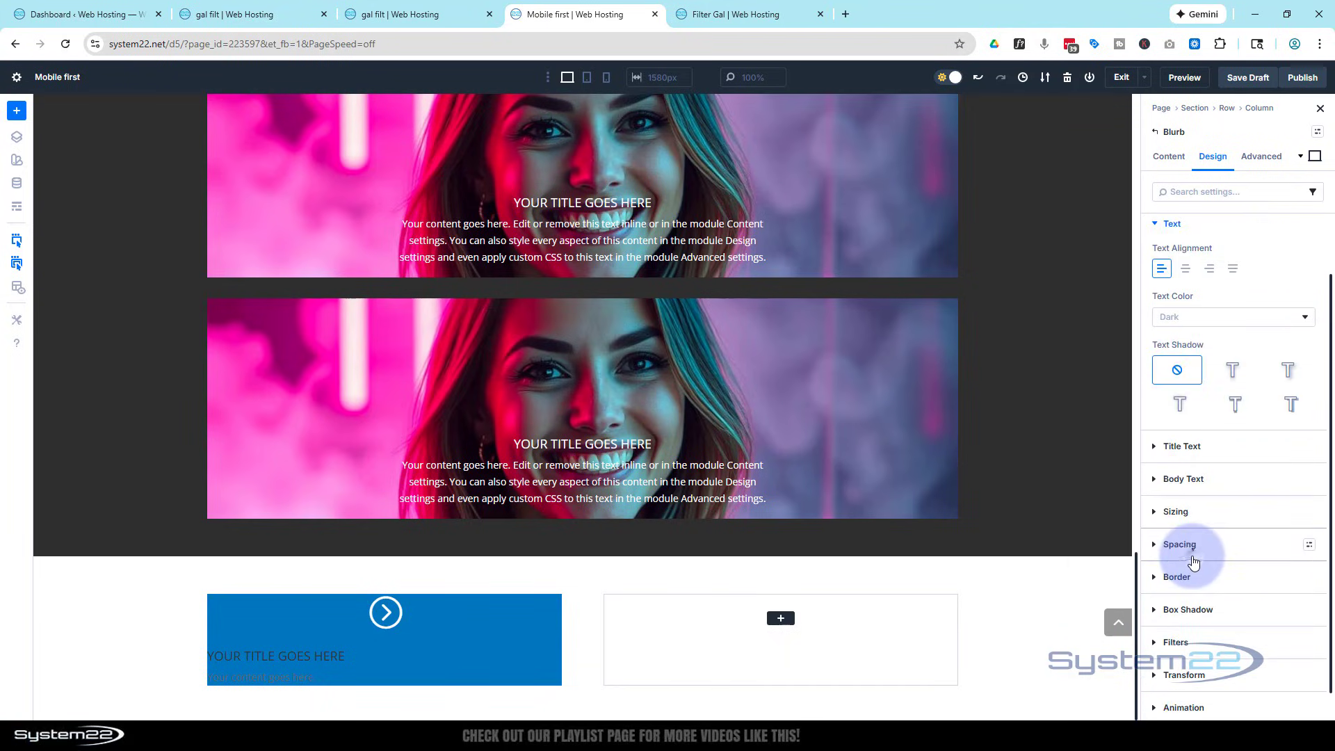
left_click(1217, 326)
left_click(1211, 320)
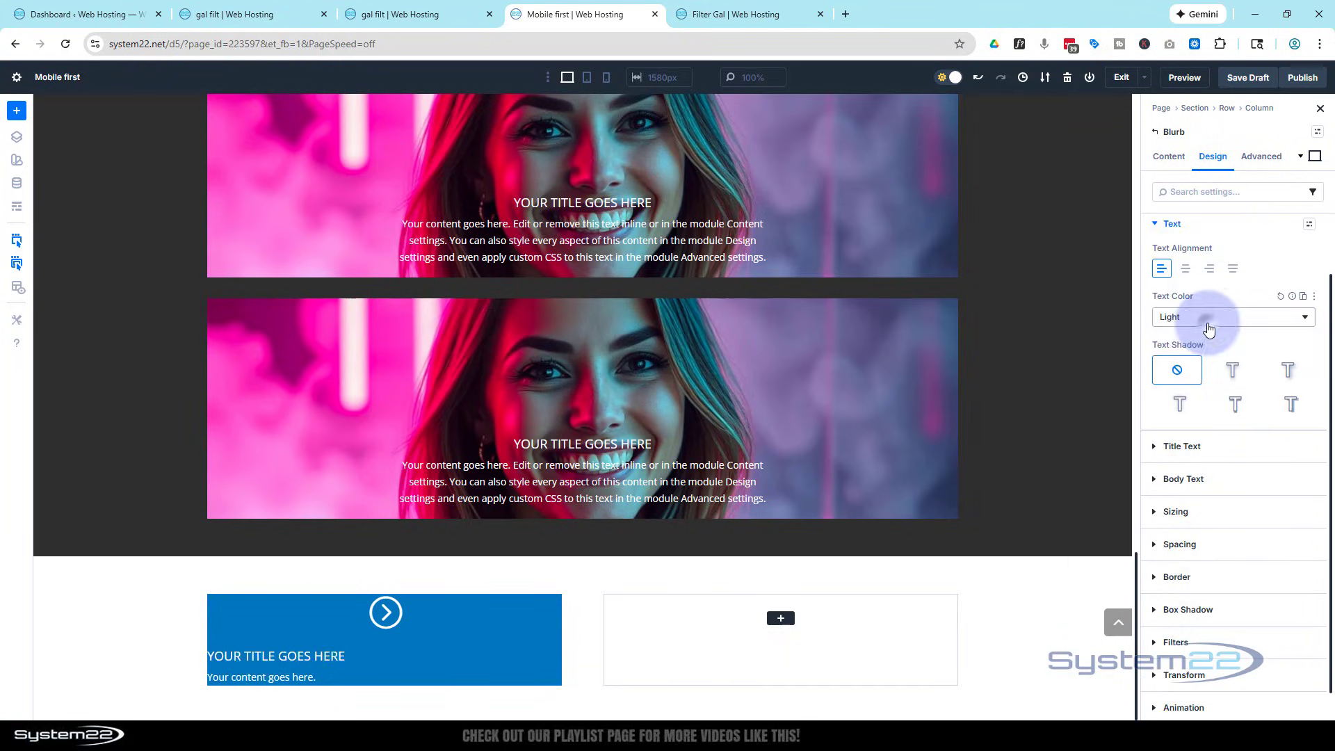
left_click(1186, 270)
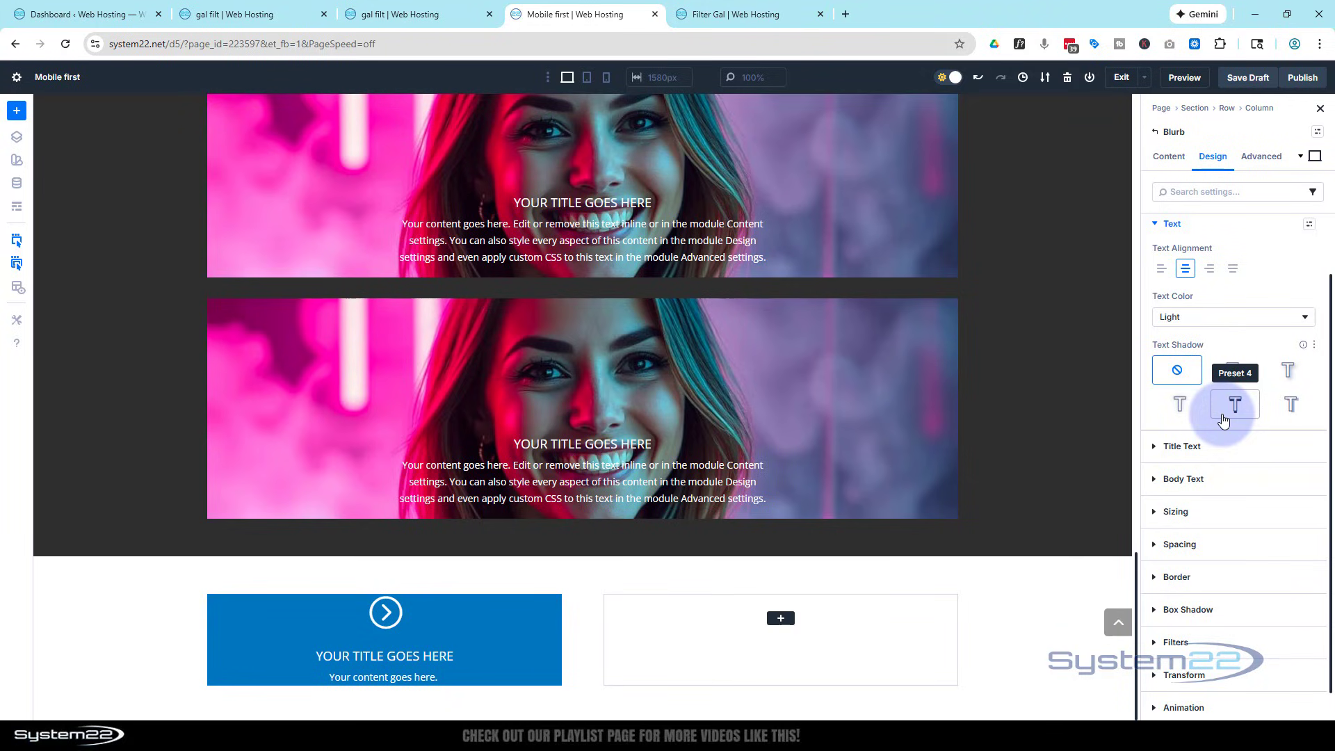
Give the blurb 30 px top and bottom padding and 20 px left and right padding, linking each pair
scroll(1224, 421, "down", 1)
left_click(1213, 512)
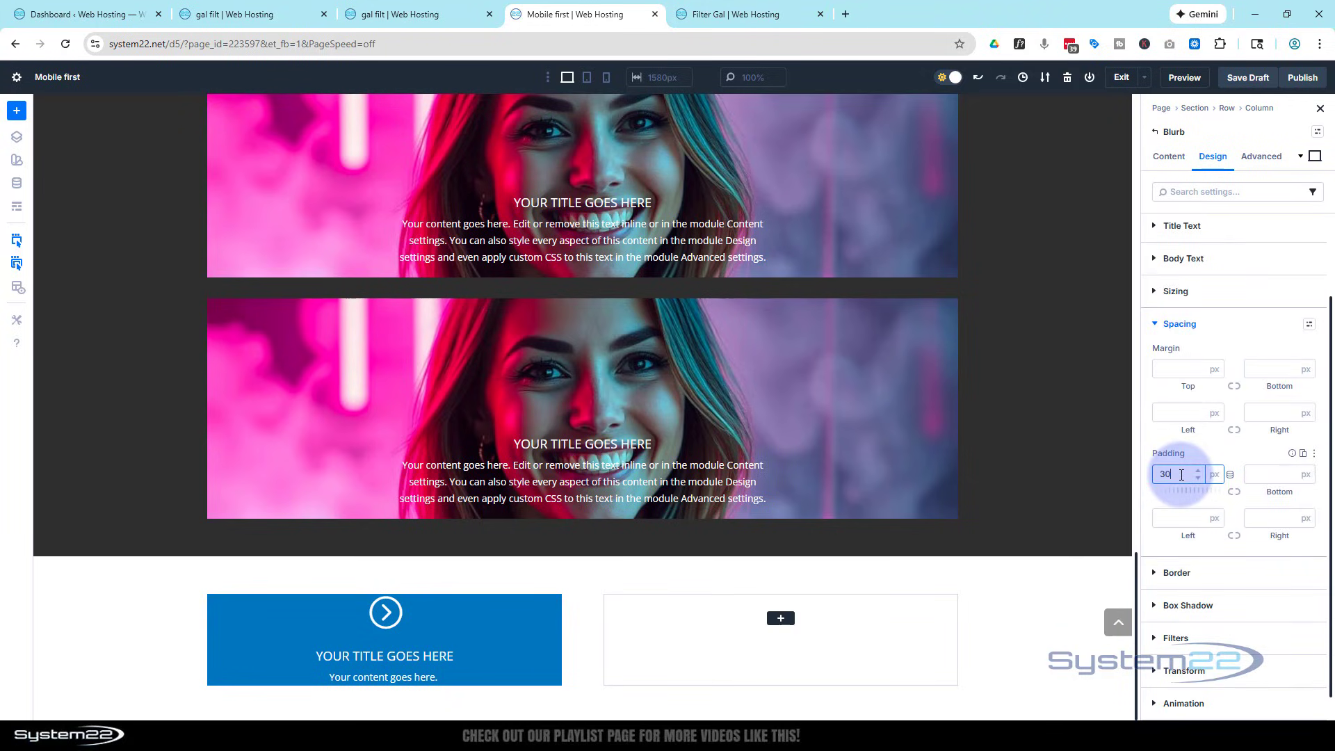
left_click(1245, 495)
left_click(1181, 518)
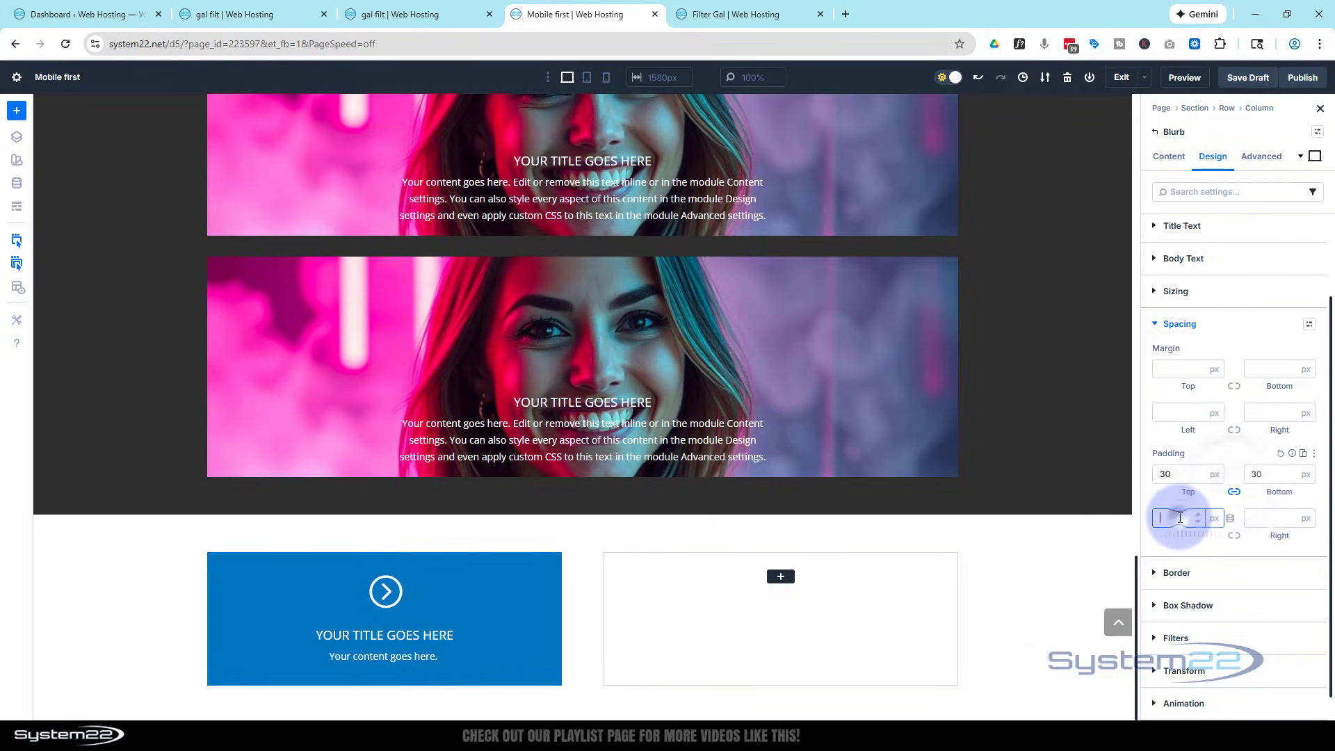
type("20")
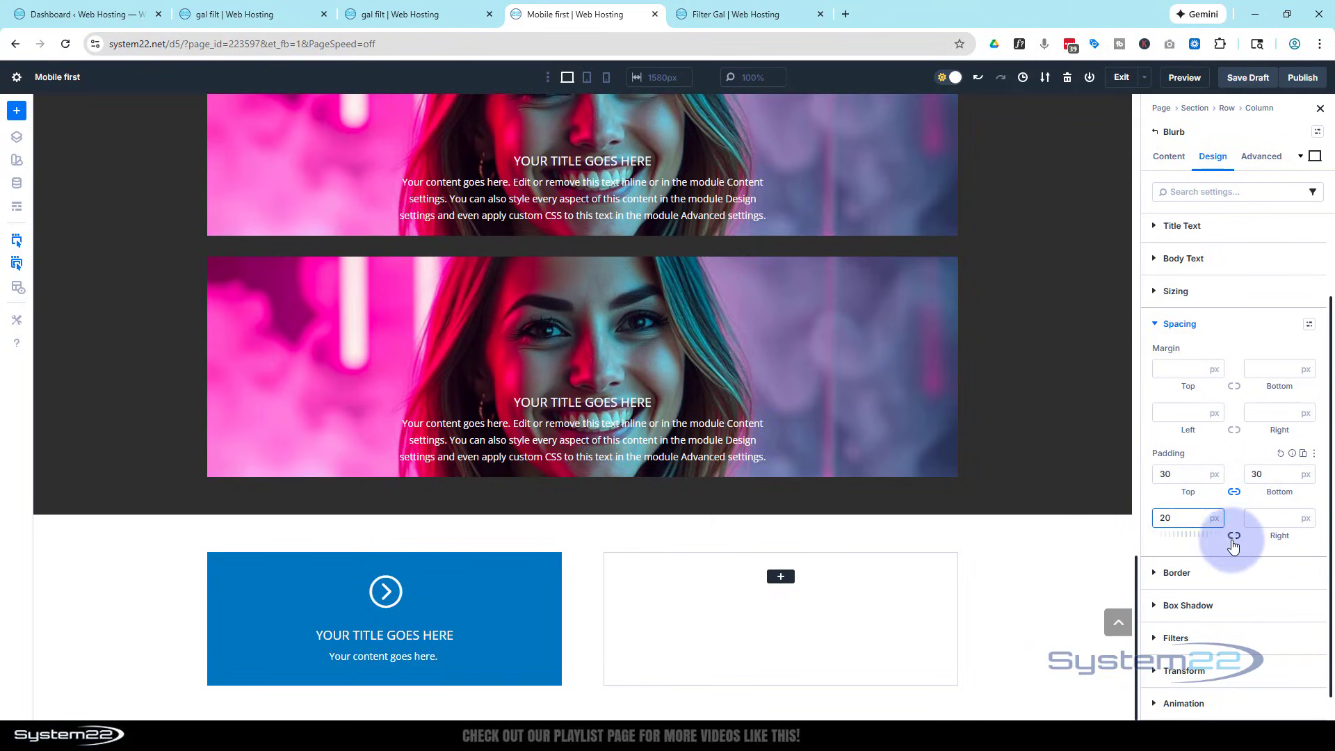
left_click(1234, 537)
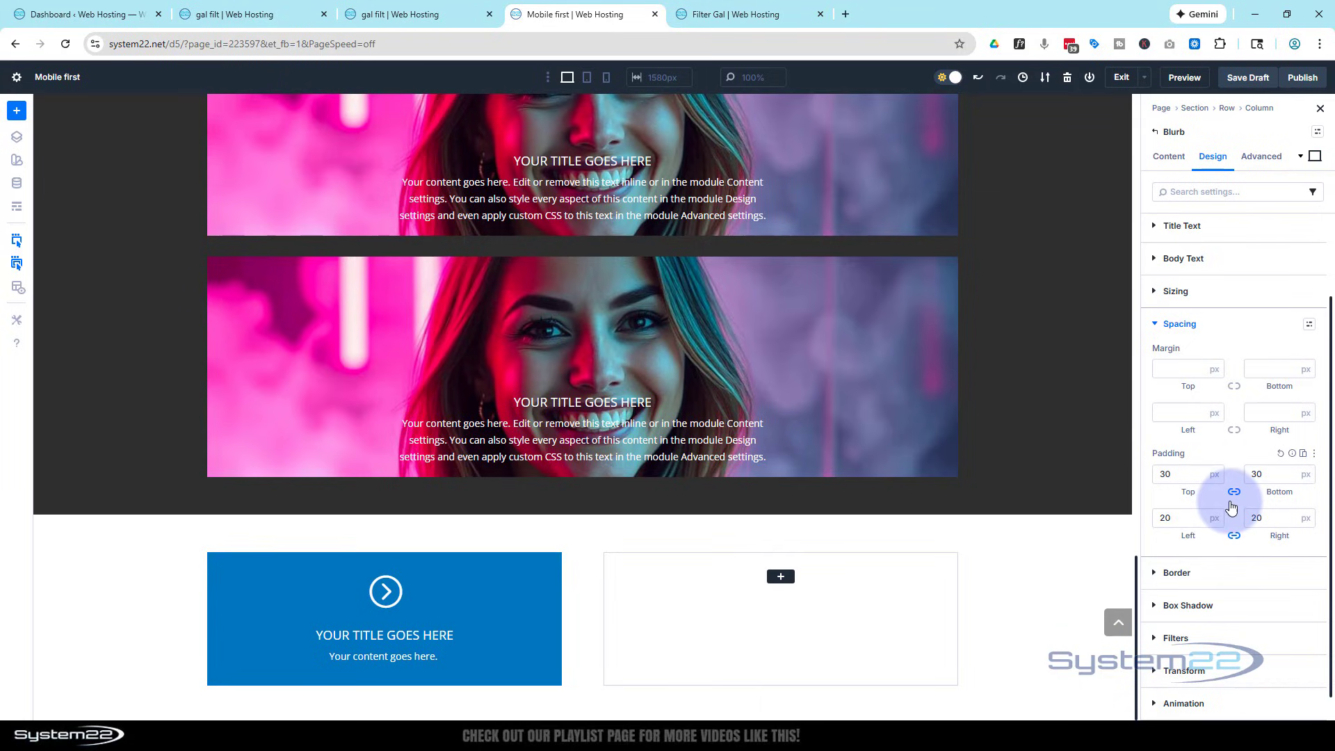
In the phone view, apply a two equal columns structure to the row holding the icon blurb
left_click(607, 77)
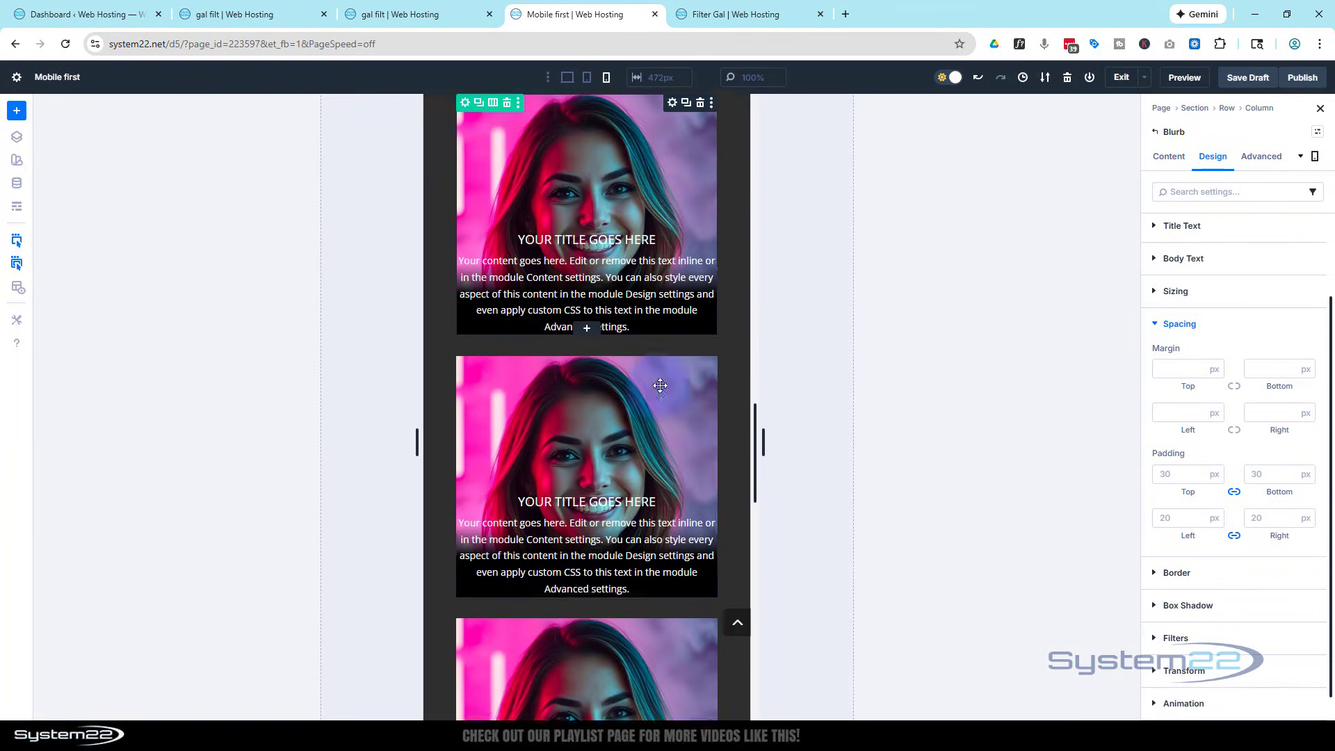
scroll(661, 385, "down", 10)
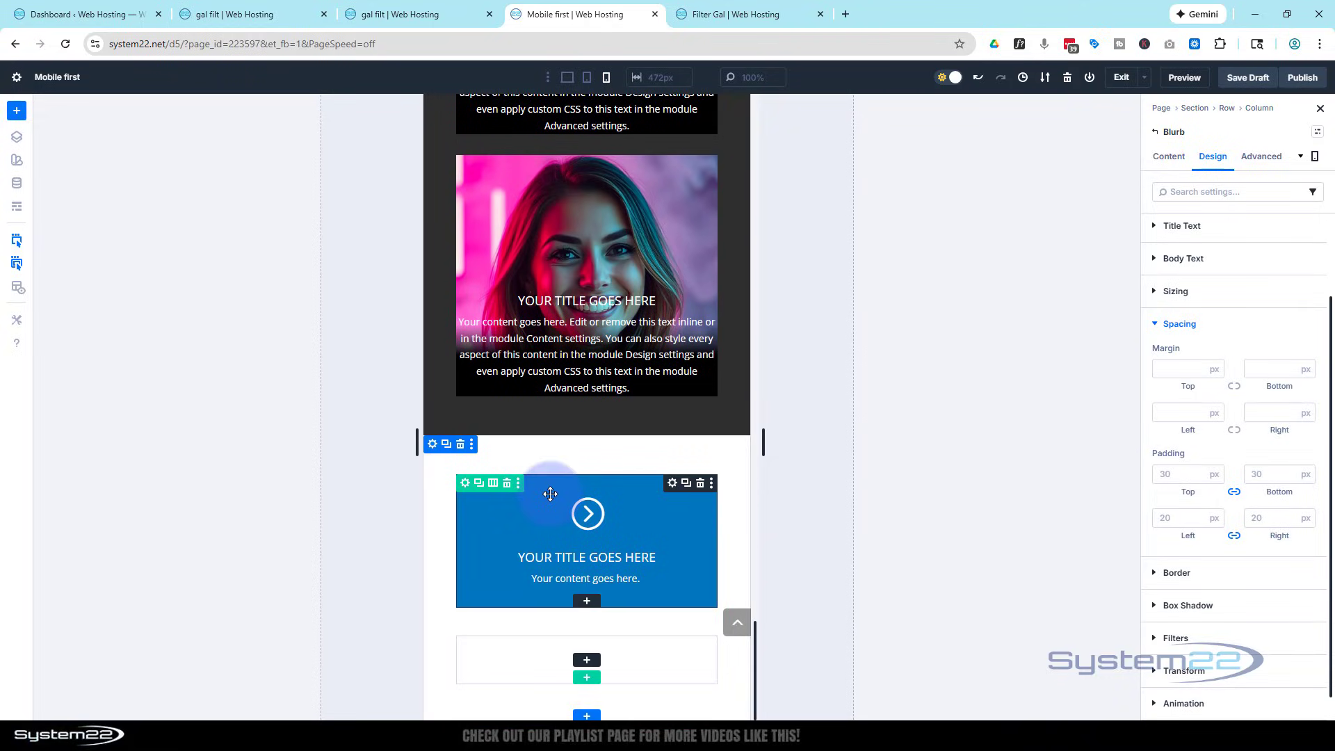
left_click(463, 487)
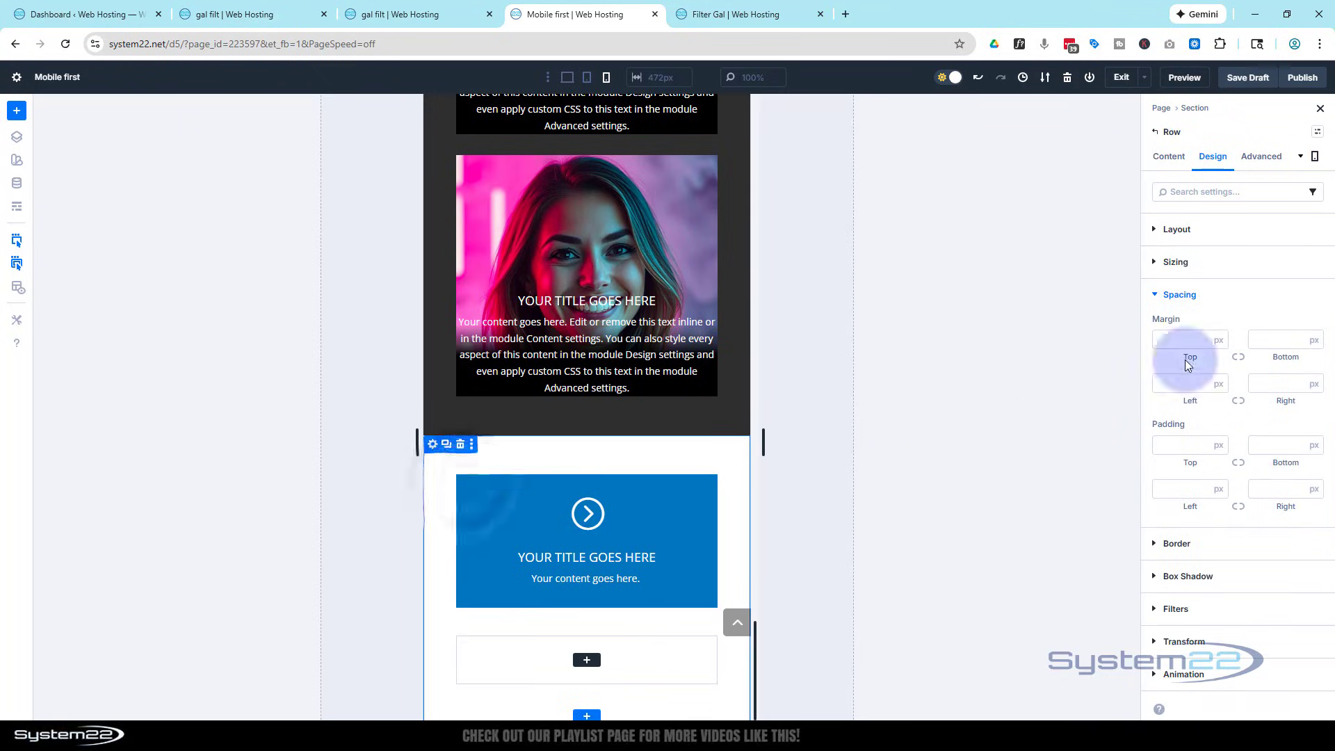
left_click(1169, 156)
left_click(1171, 228)
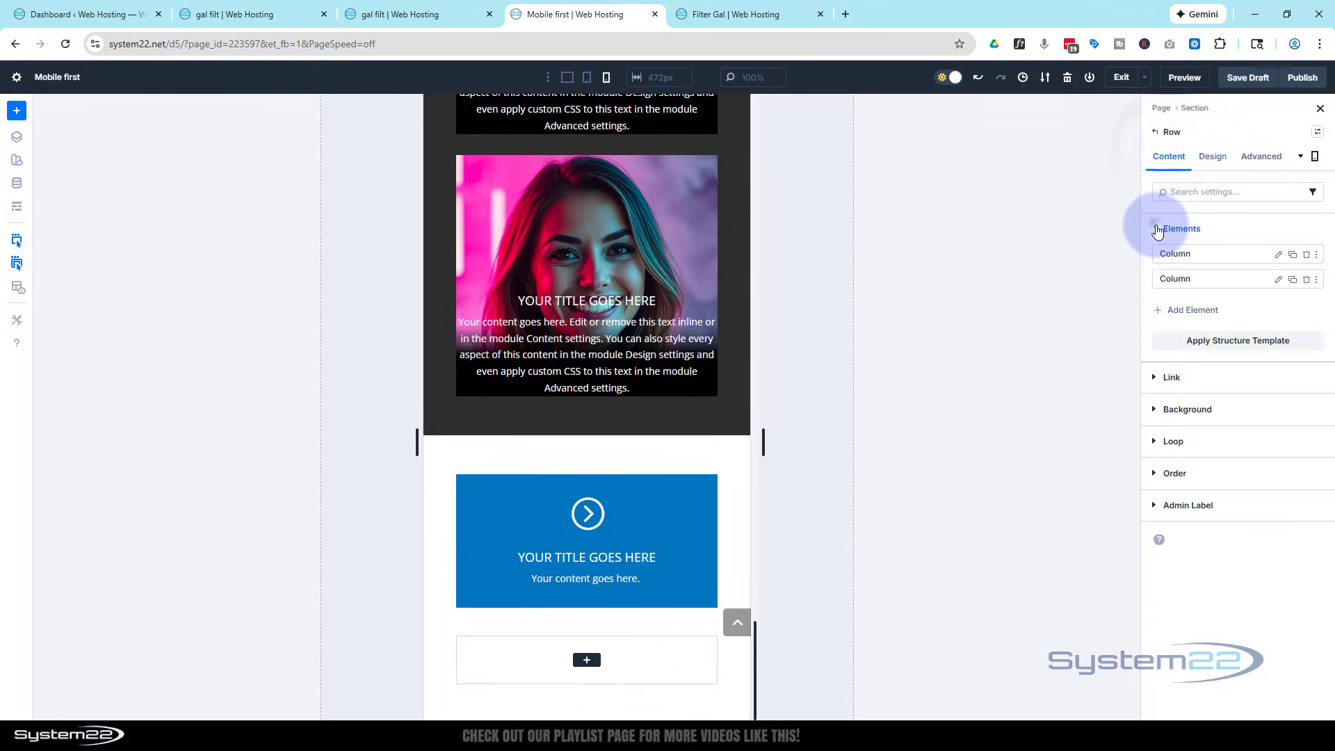
left_click(1214, 345)
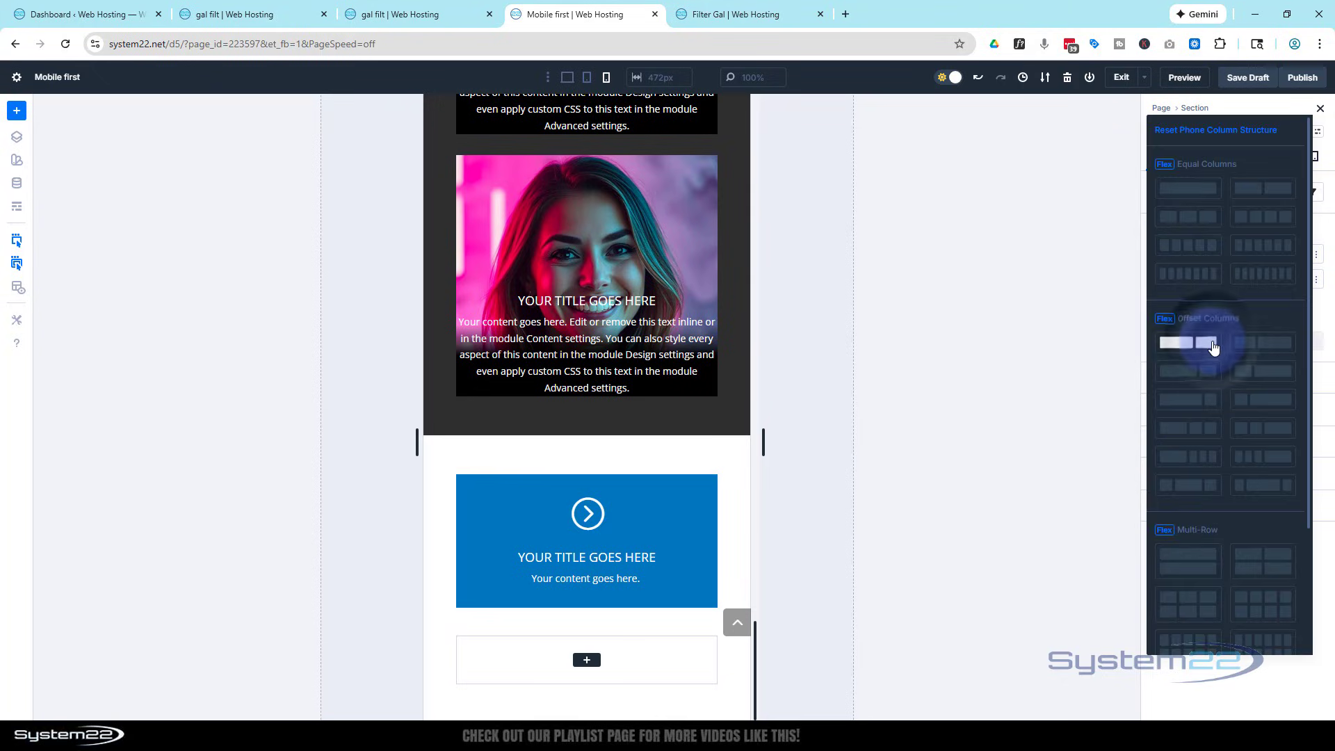
left_click(1261, 197)
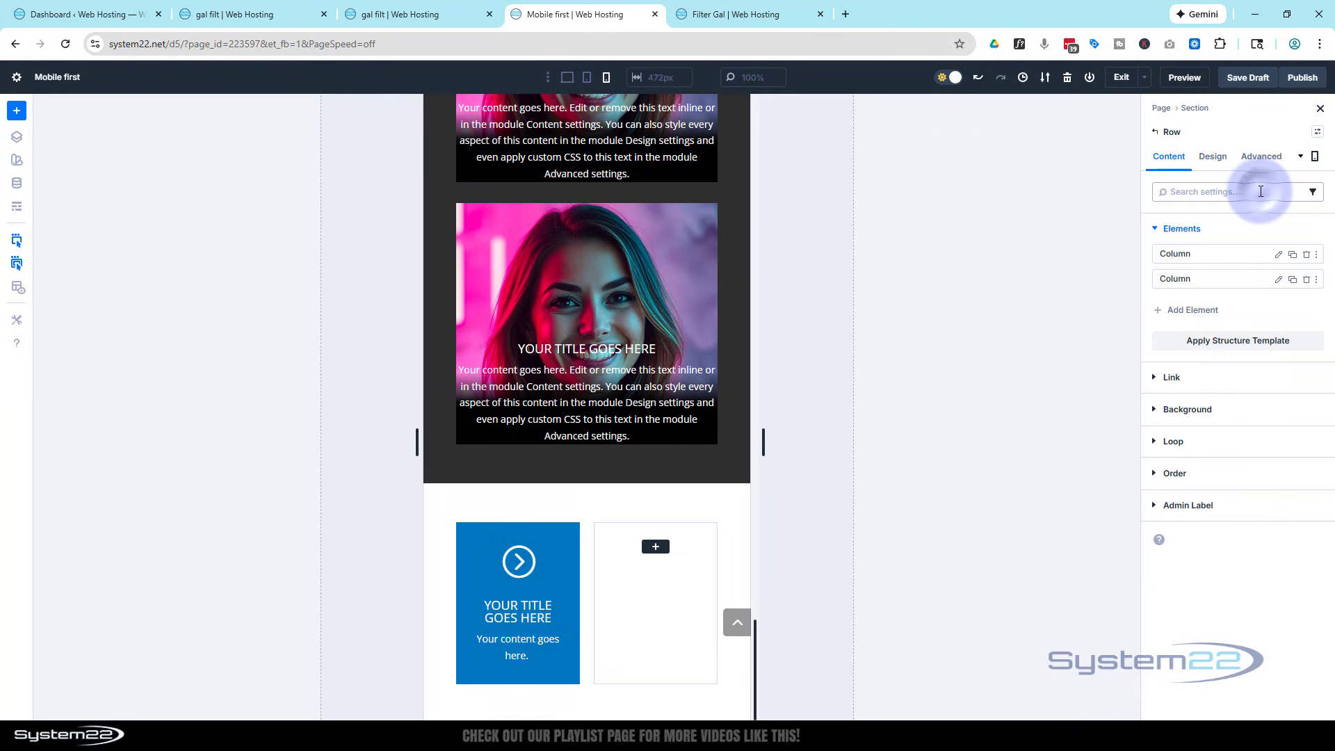
Duplicate the icon blurb and distribute the copies so that each of the two columns holds three blurbs
left_click(549, 532)
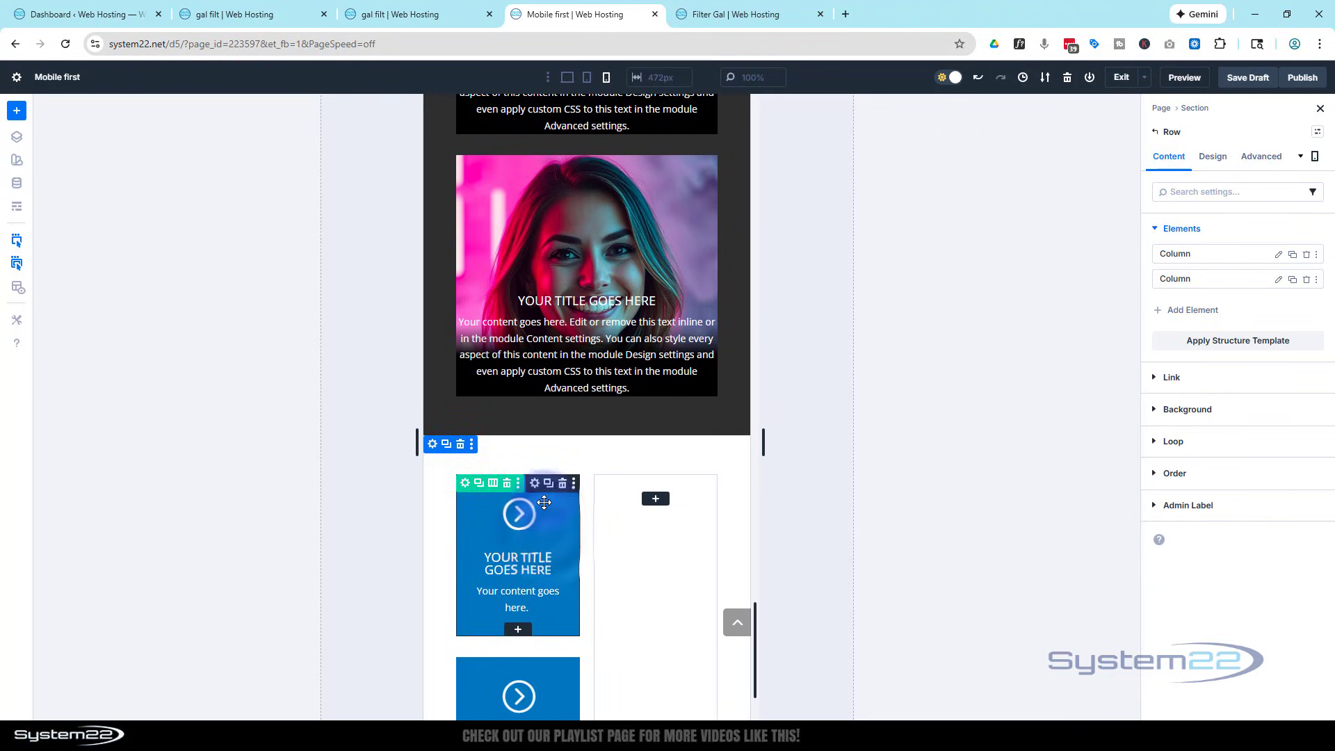
left_click_drag(546, 496, 626, 500)
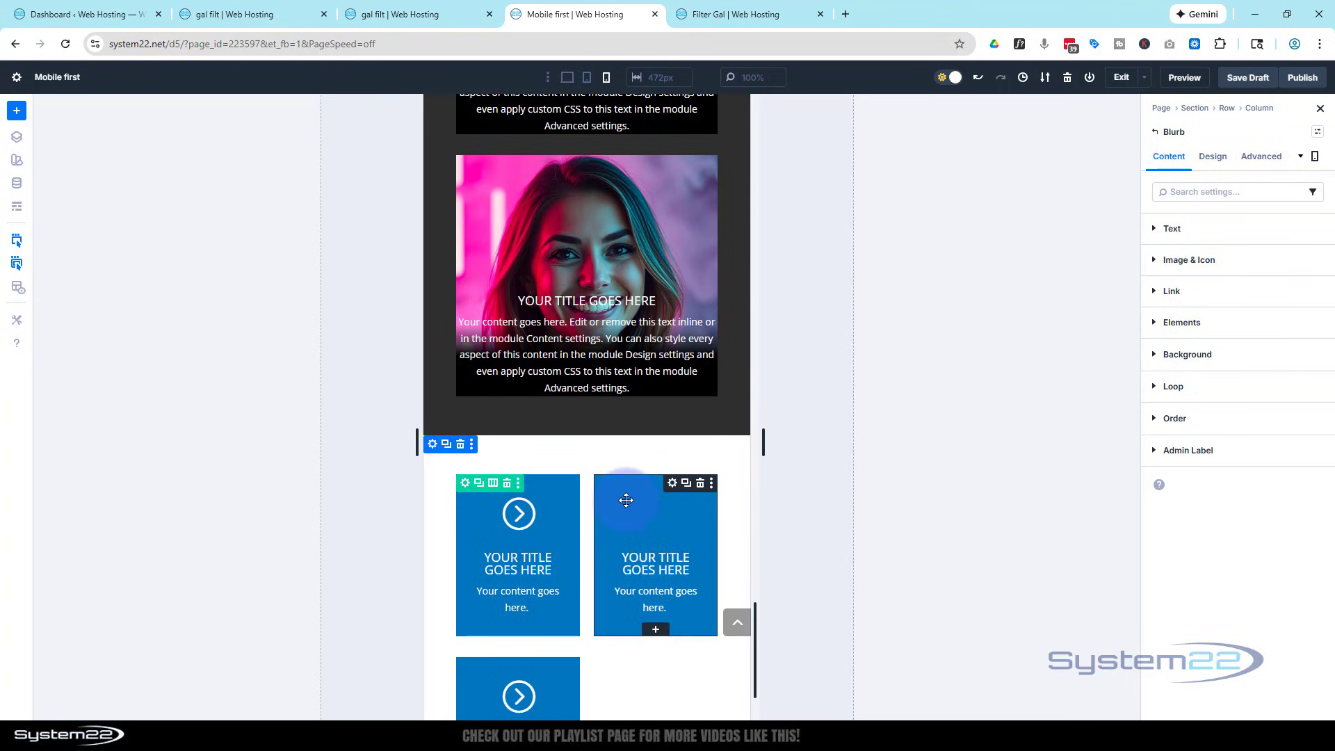
left_click(687, 486)
left_click(687, 485)
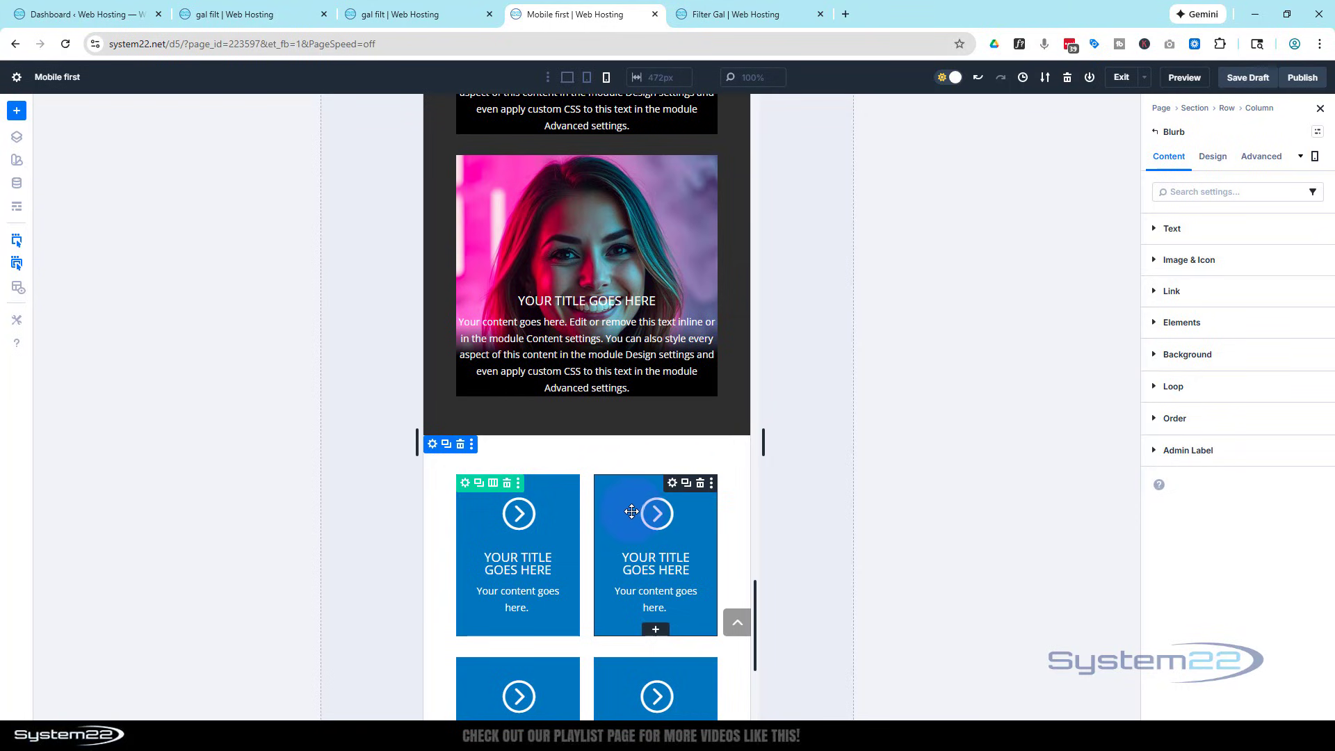
scroll(635, 507, "down", 4)
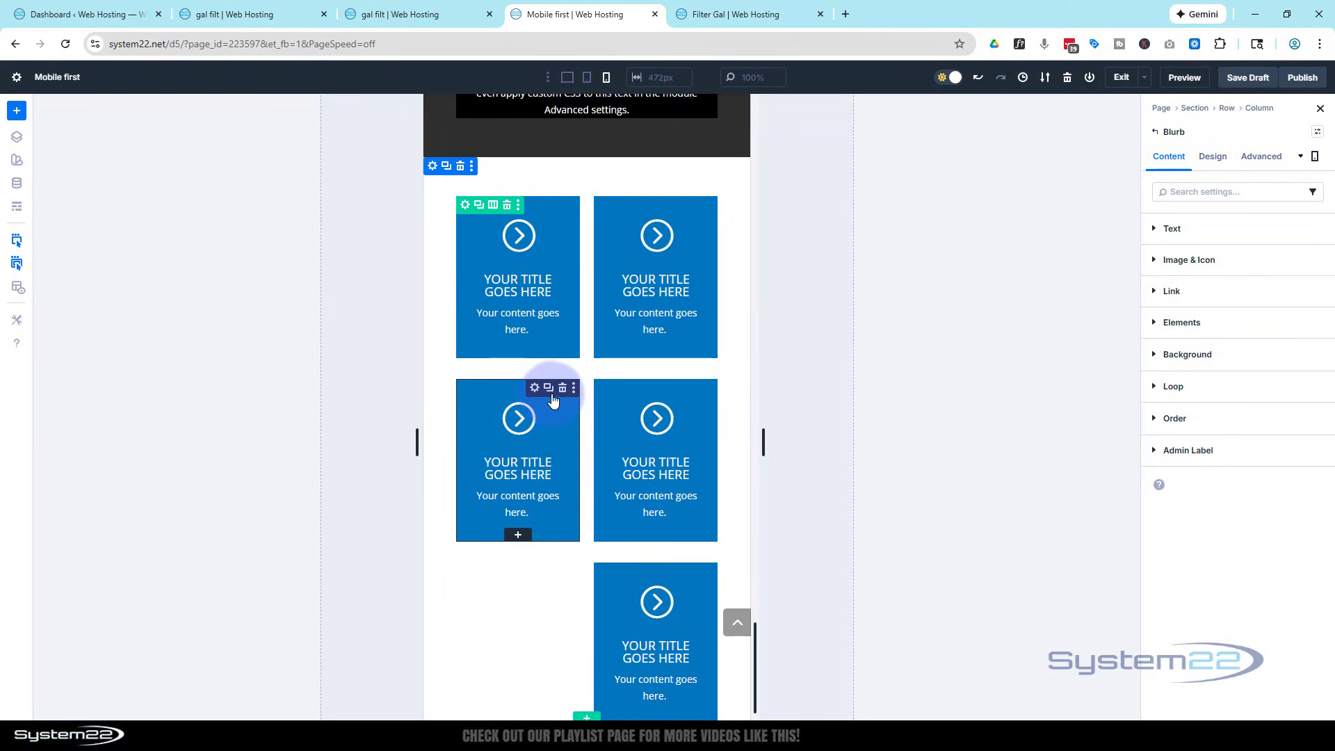
left_click(551, 397)
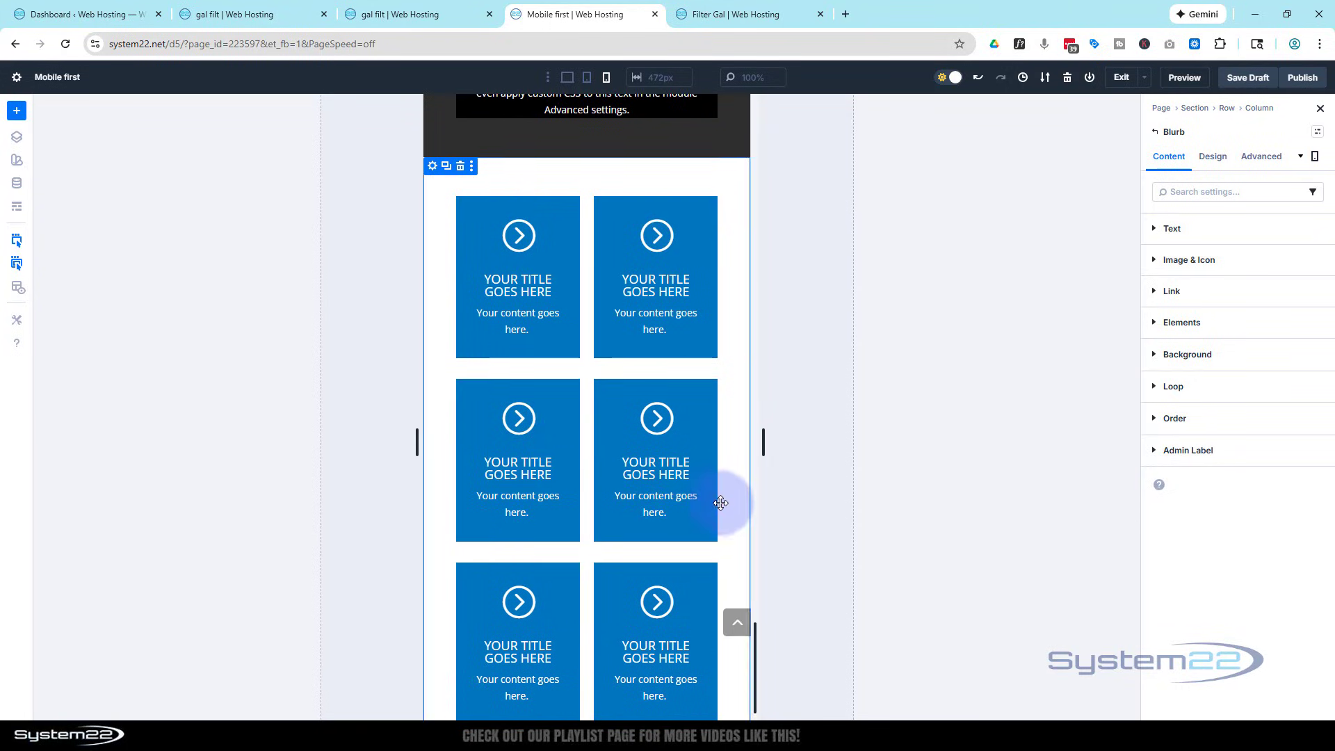
Save the page as a draft
scroll(724, 491, "up", 3)
scroll(724, 491, "up", 10)
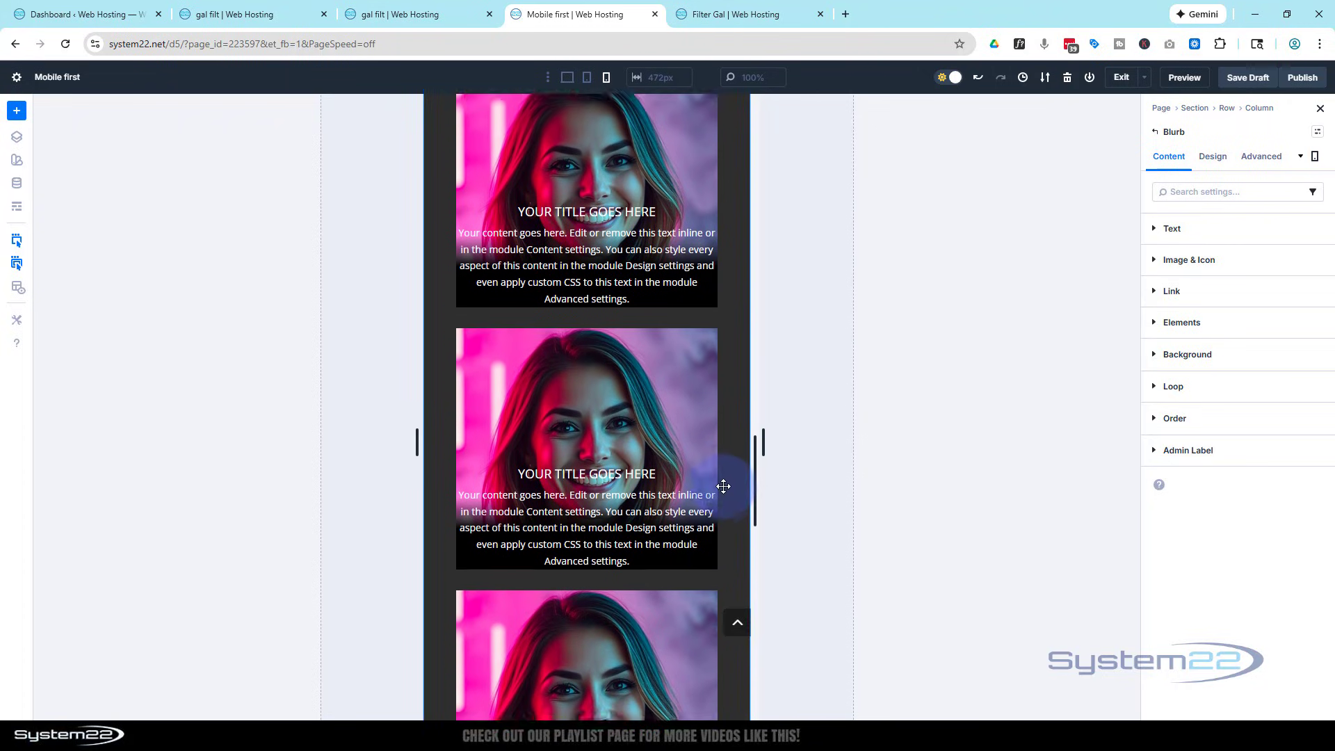
scroll(724, 484, "up", 3)
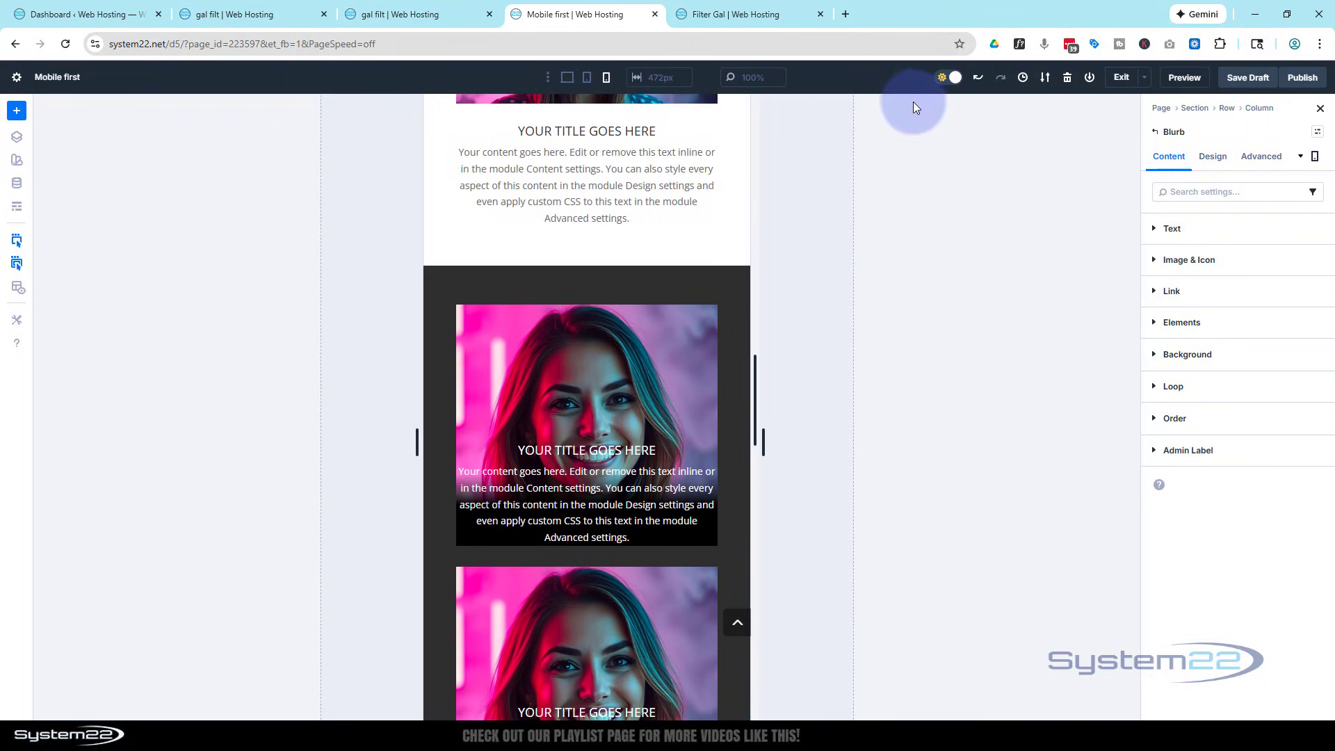
left_click(1265, 85)
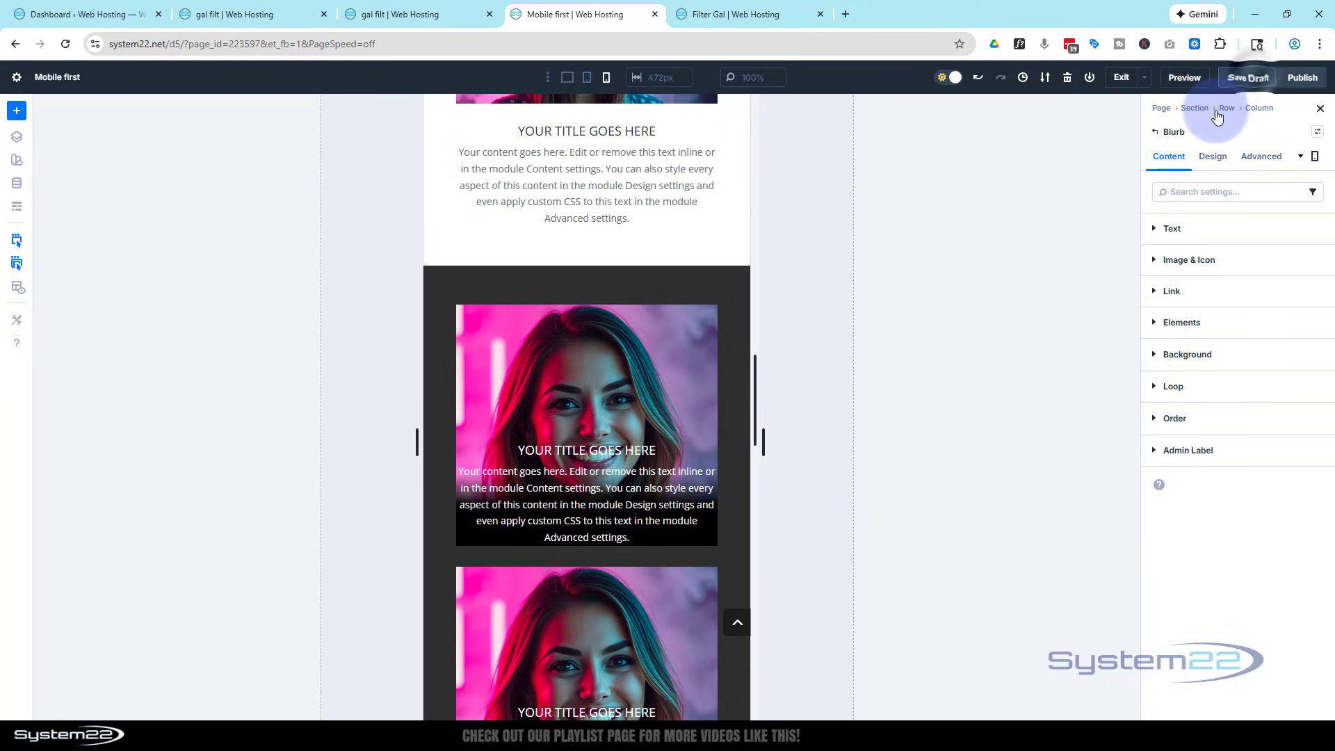
Open the page preview and examine the desktop layout of all three blurb sections down to the footer
left_click(1188, 78)
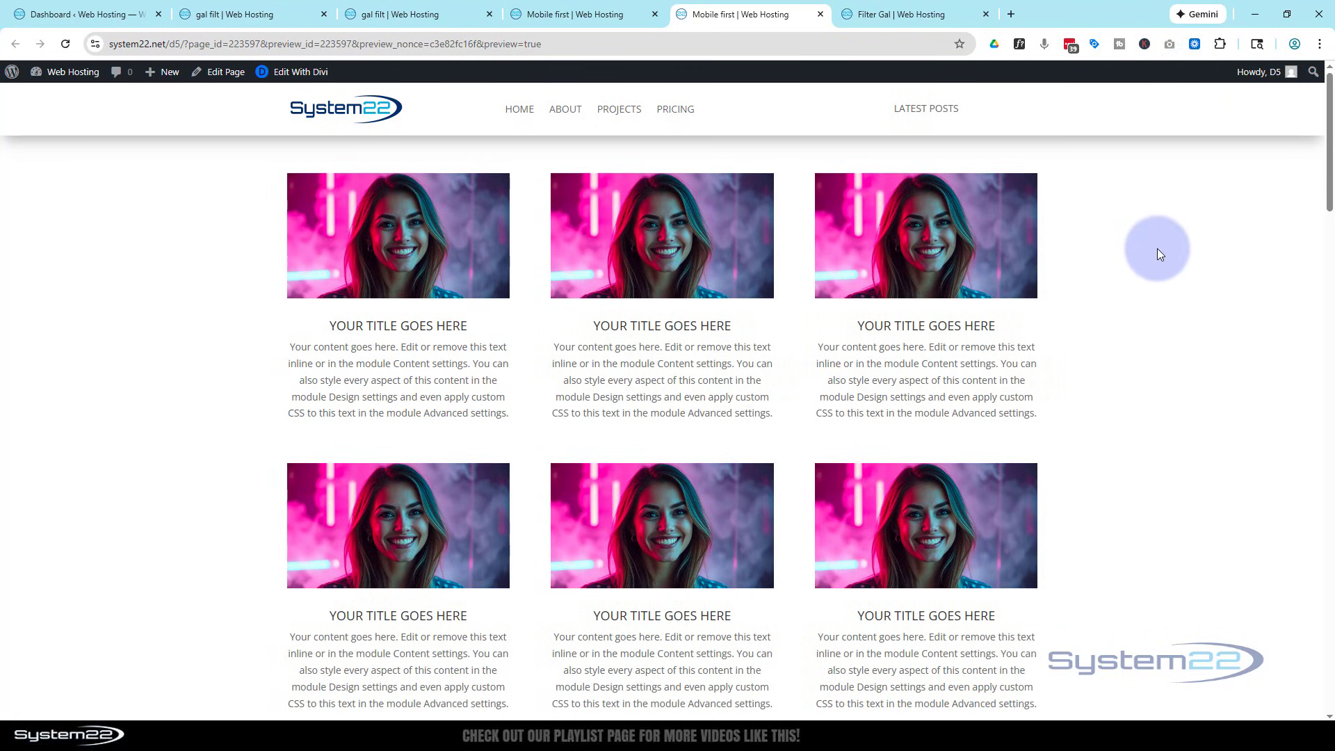
scroll(1156, 259, "down", 3)
scroll(1158, 260, "down", 4)
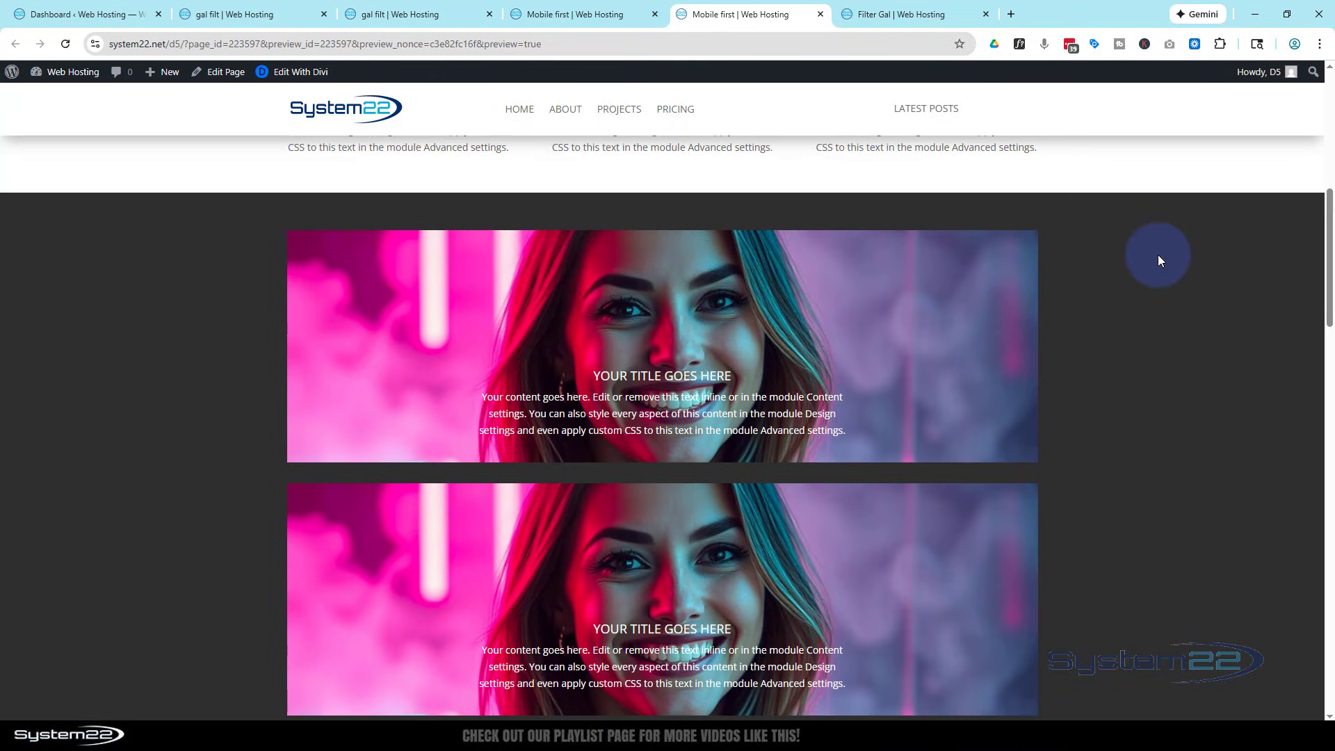
scroll(1160, 261, "down", 10)
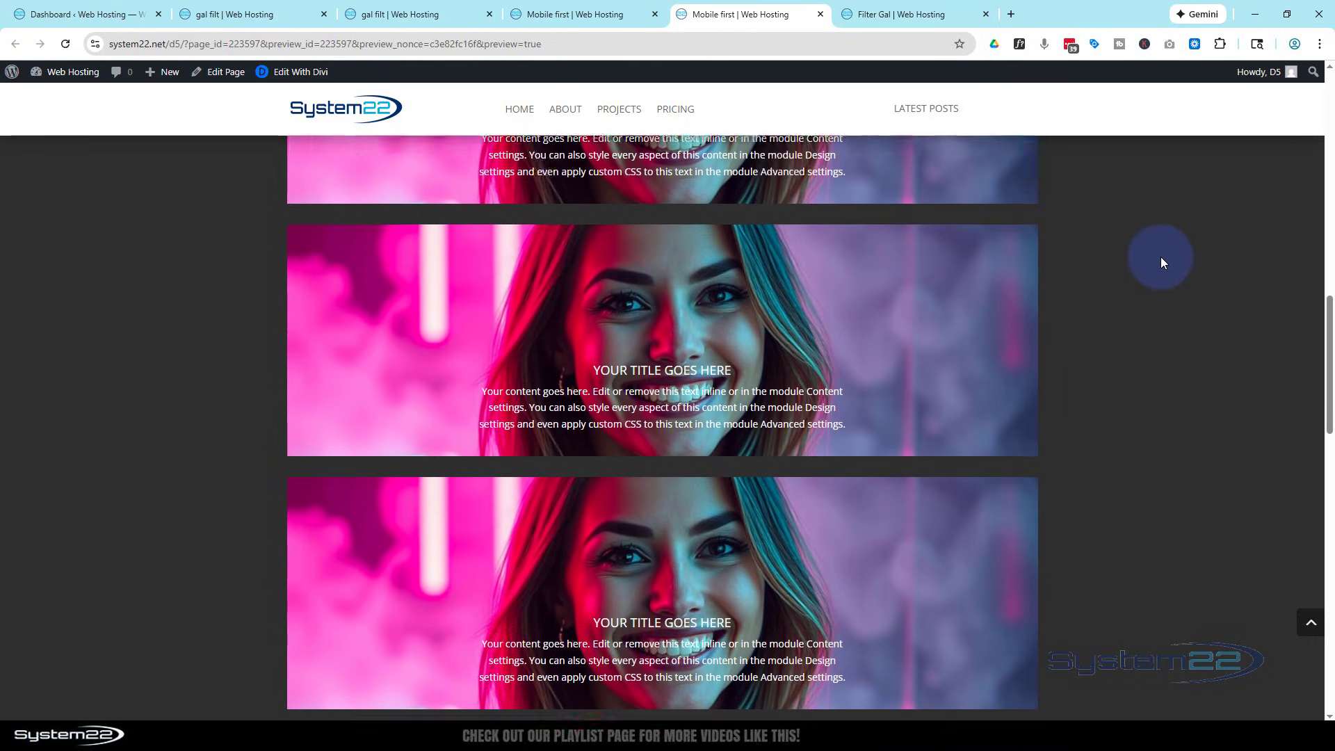
scroll(1161, 258, "down", 10)
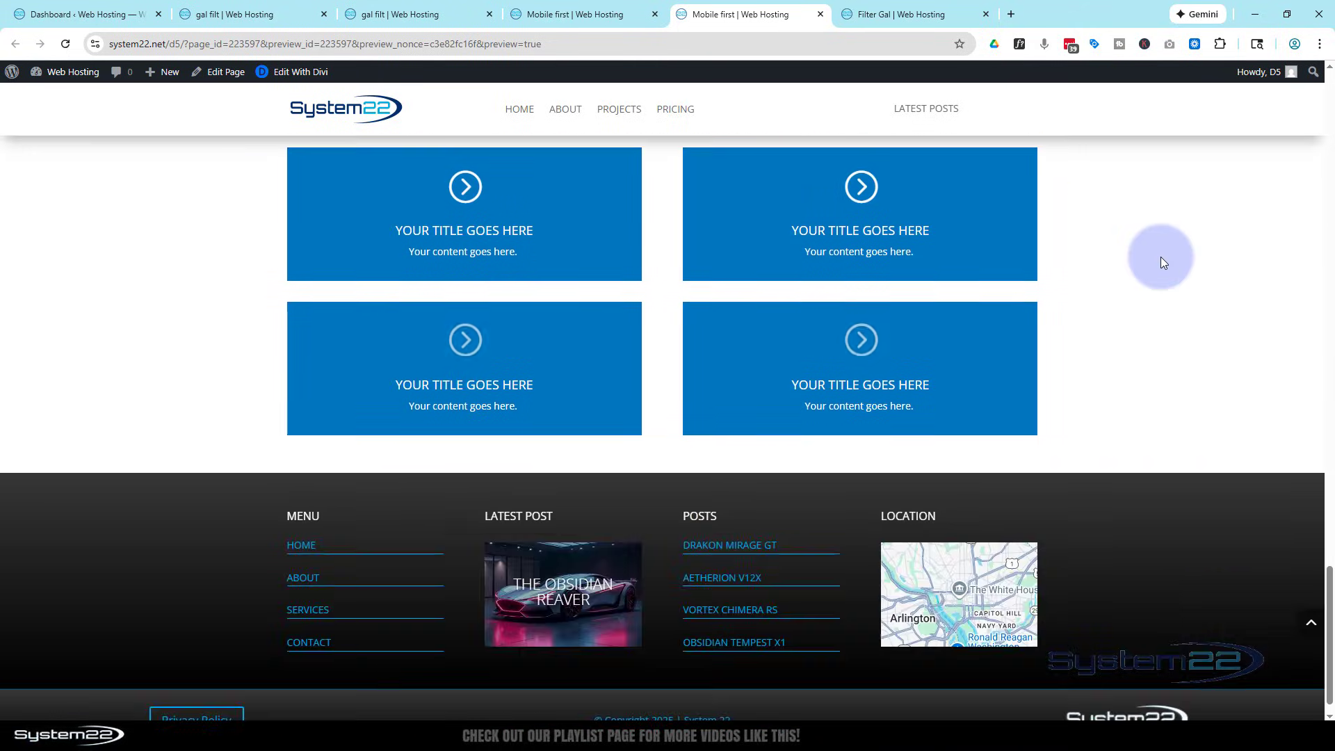
scroll(1161, 258, "up", 3)
scroll(1161, 262, "up", 10)
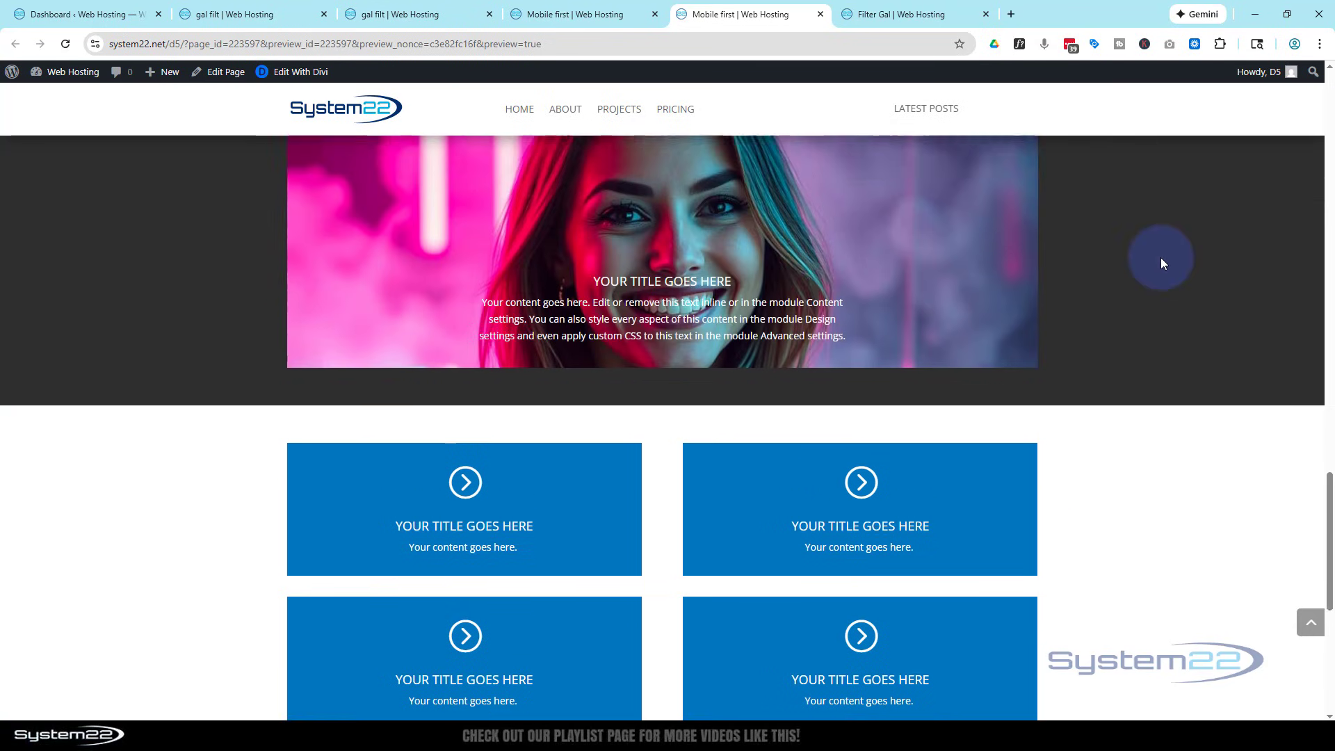
scroll(1161, 259, "up", 10)
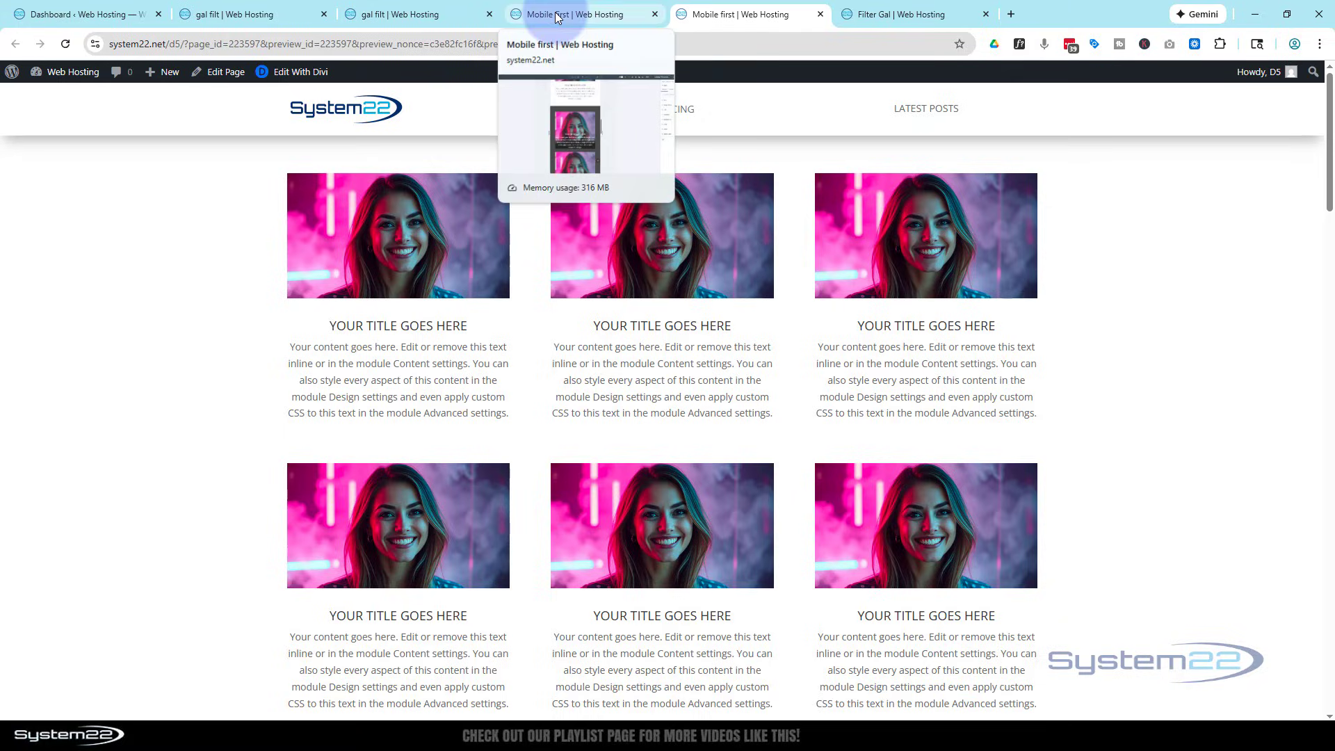
Return to the builder's desktop view and disable the first, three-column blurb section on Phone and Tablet
left_click(574, 10)
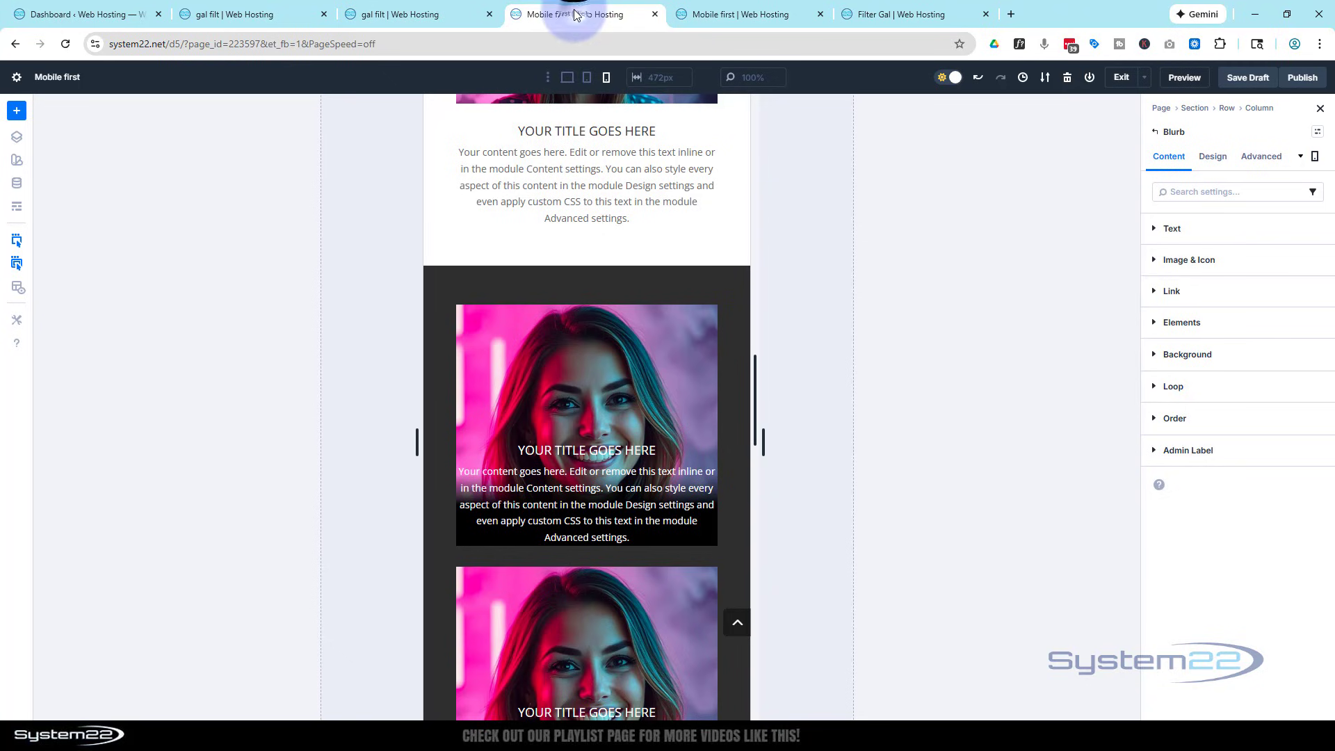
left_click(569, 80)
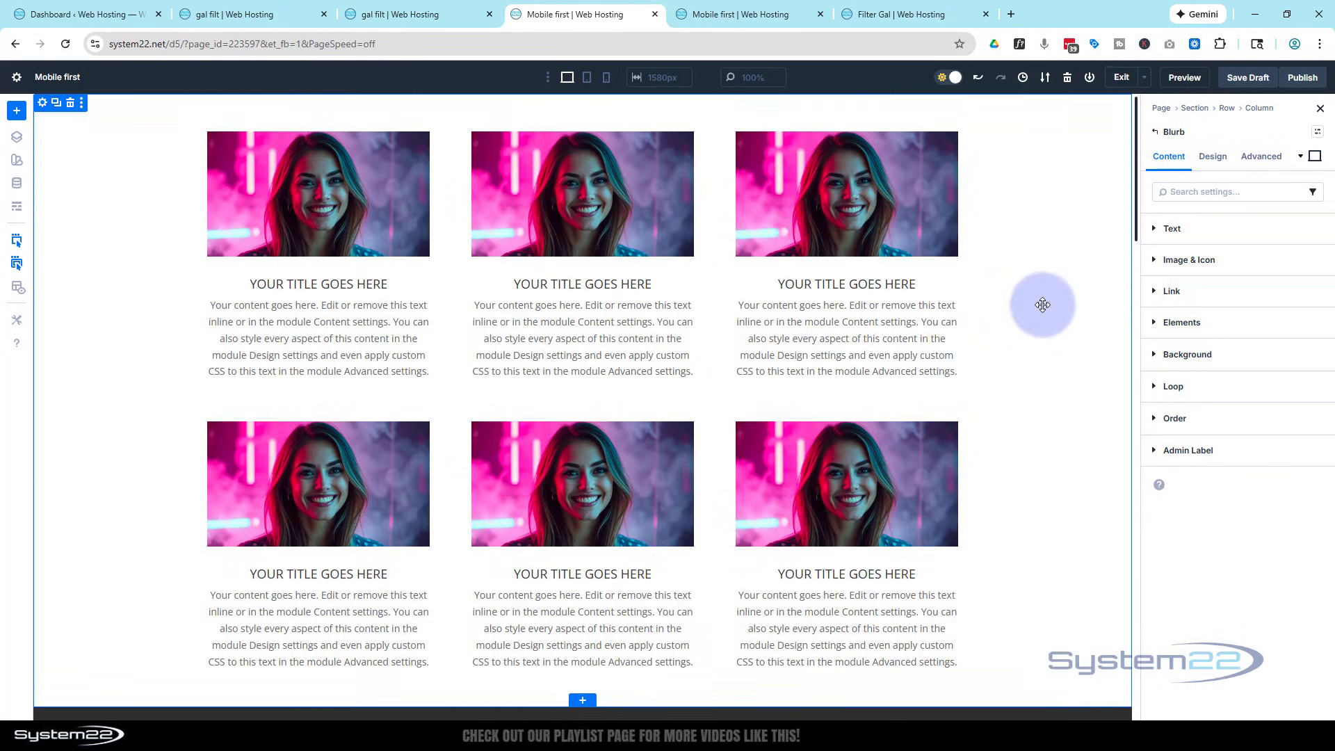
left_click(42, 103)
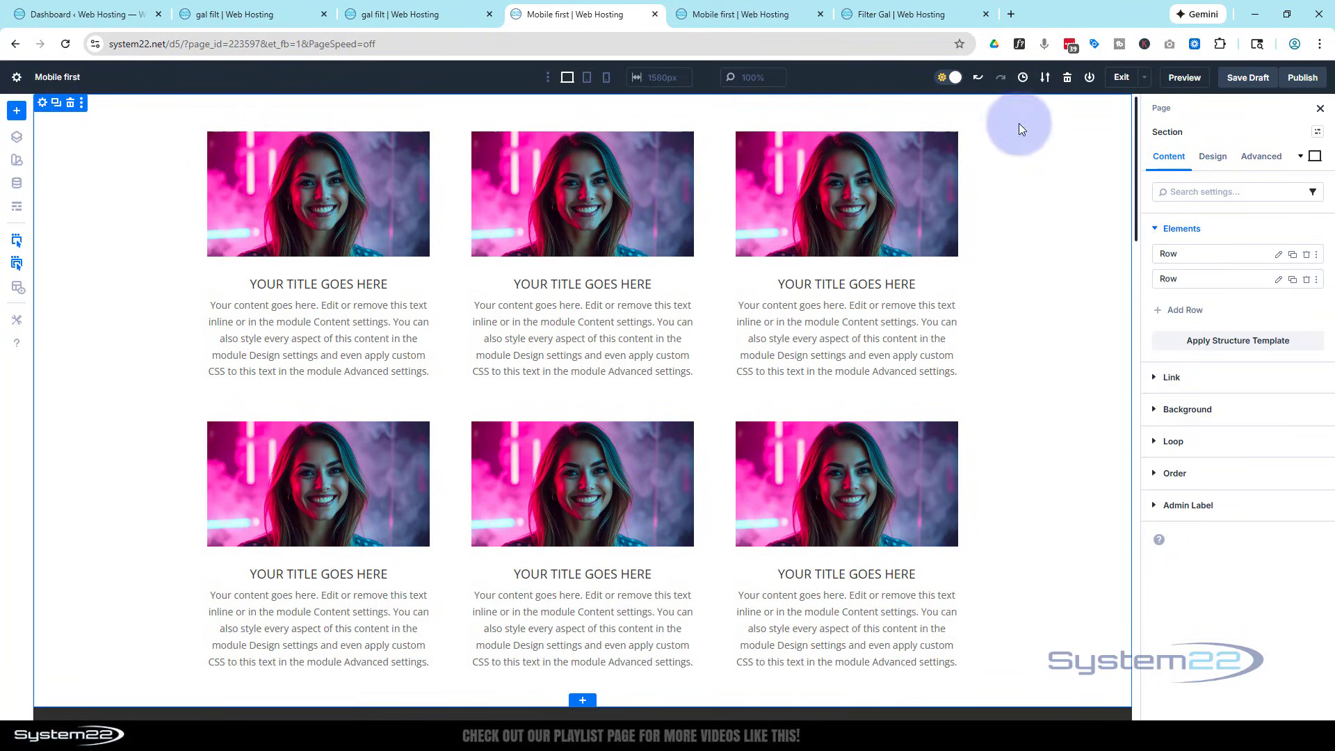
left_click(1261, 156)
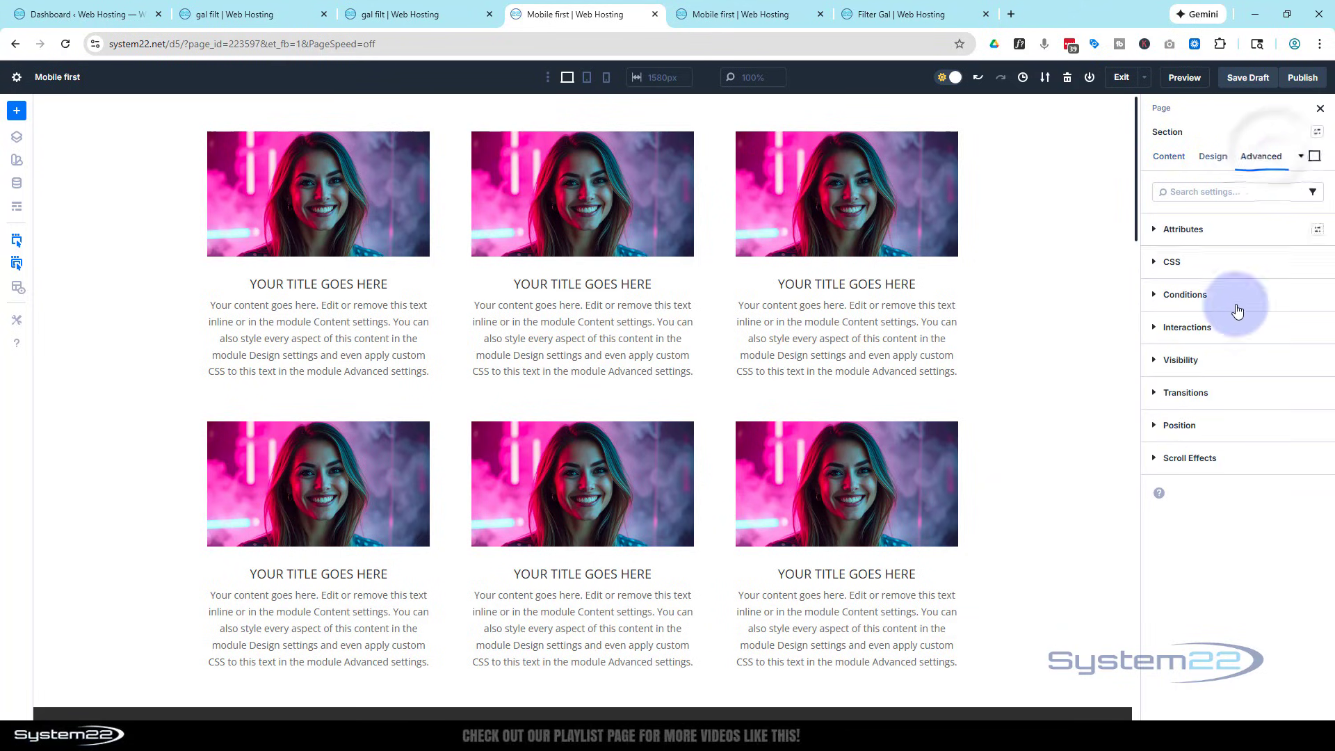
left_click(1156, 362)
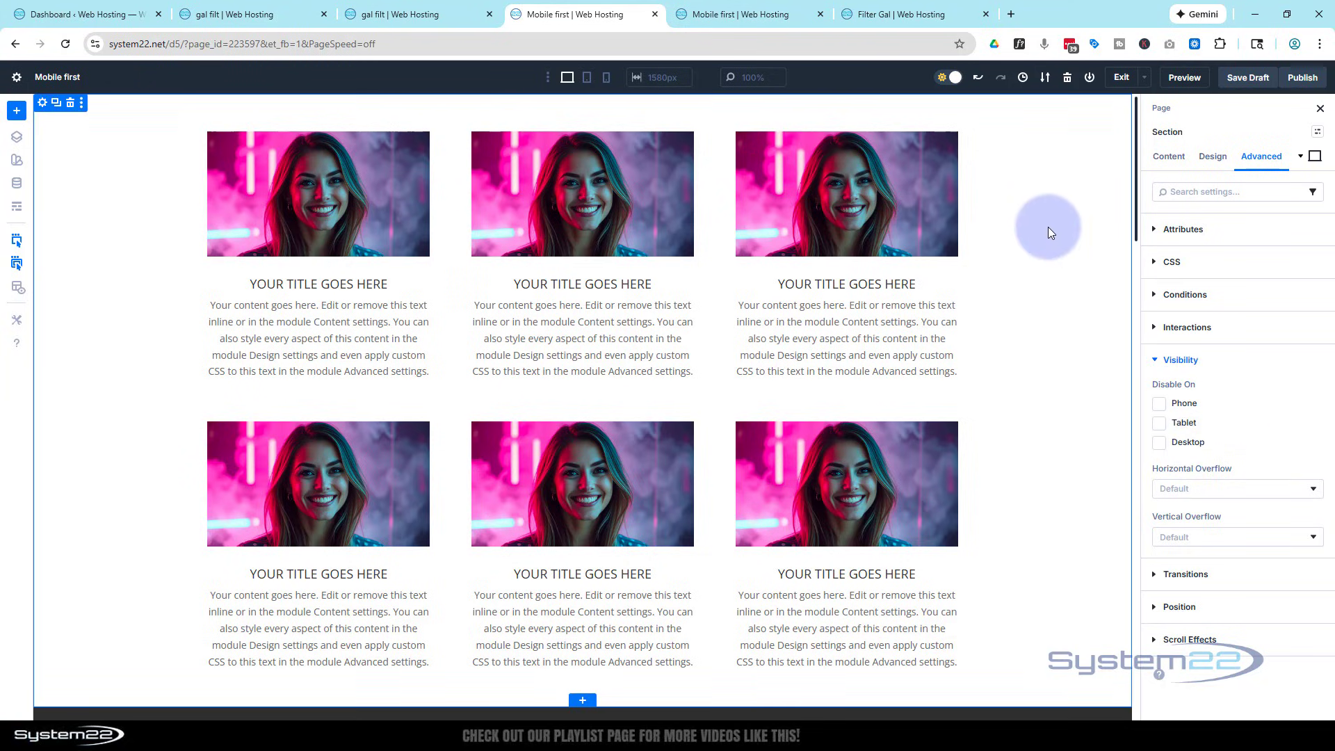
left_click(1159, 424)
left_click(1159, 403)
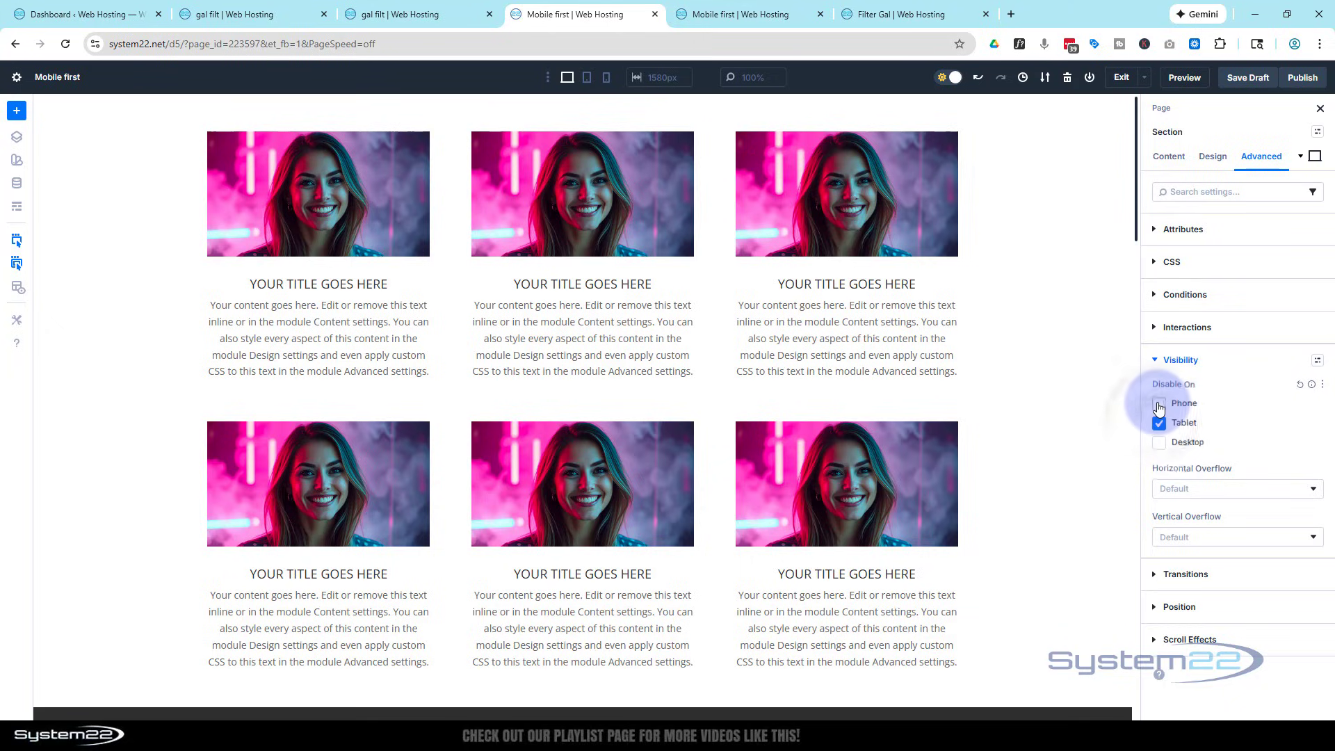
scroll(1098, 394, "down", 8)
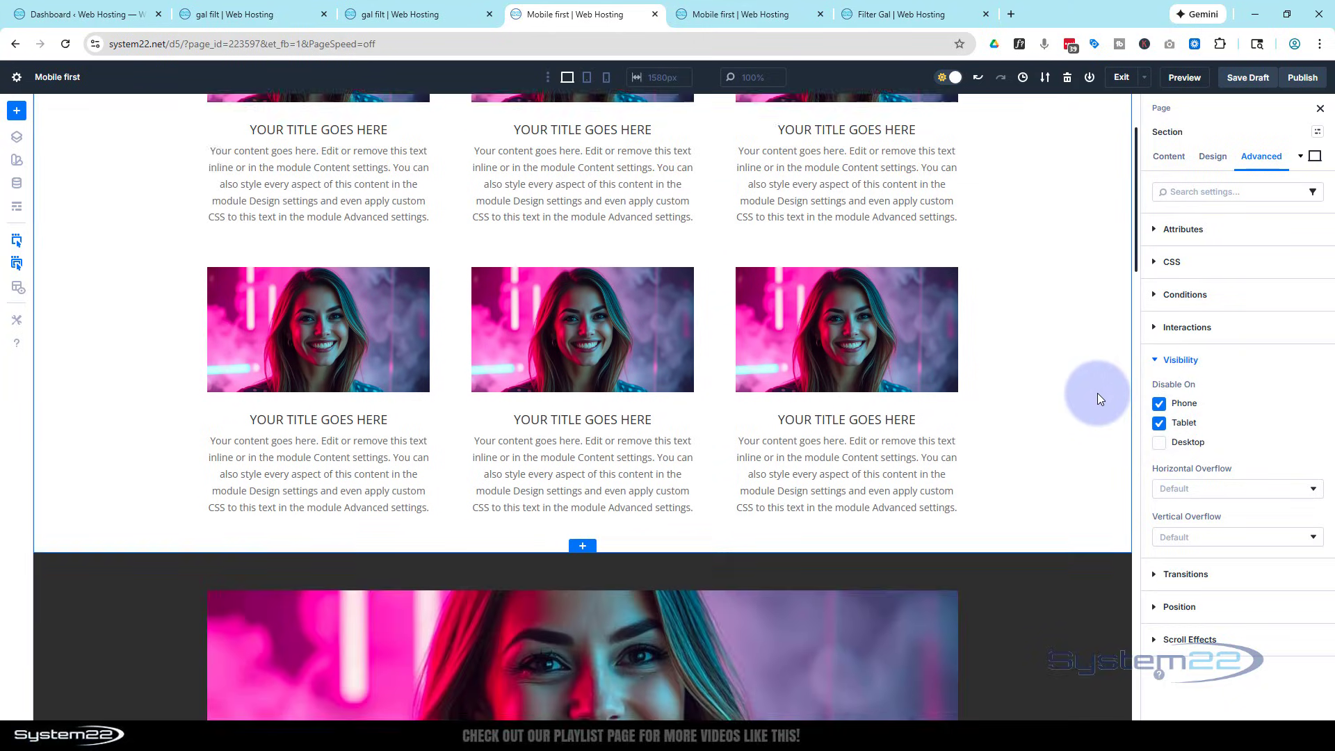
Disable the second, dark single-column blurb section on Phone and Desktop
scroll(1098, 394, "down", 1)
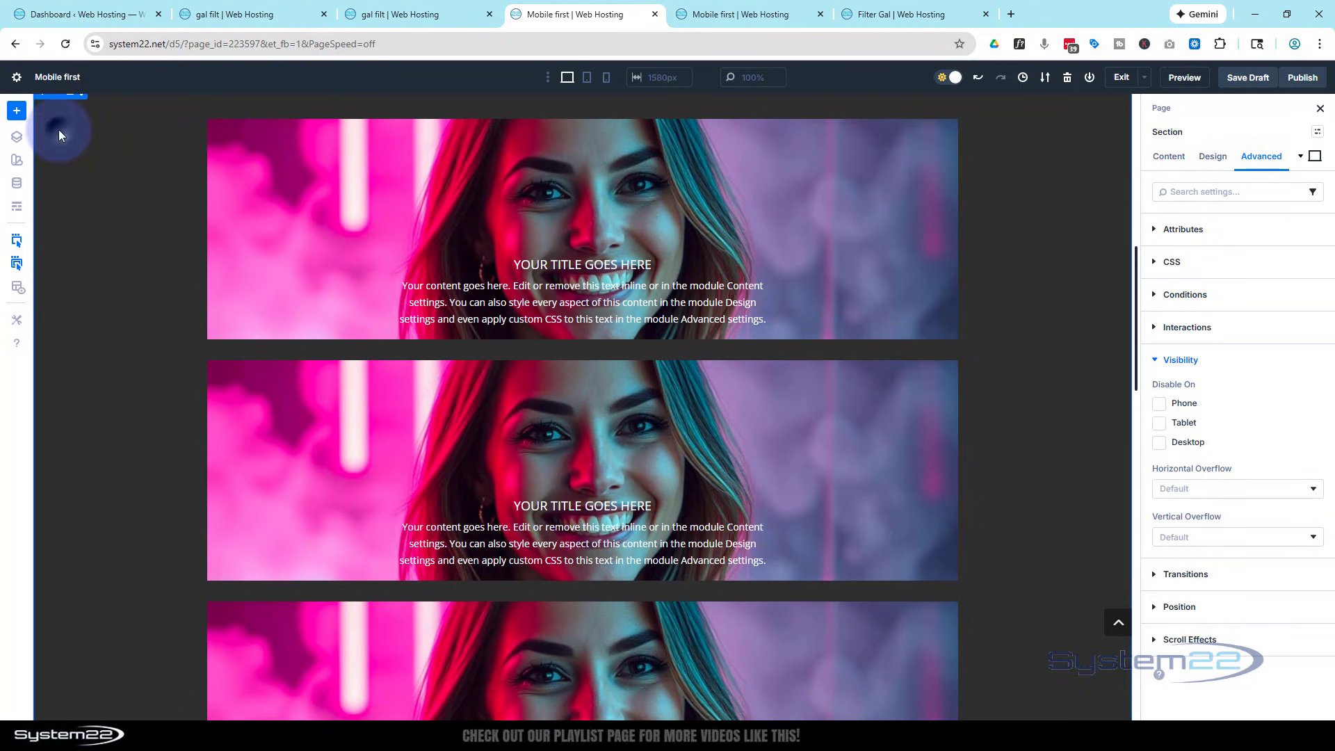
scroll(57, 127, "up", 1)
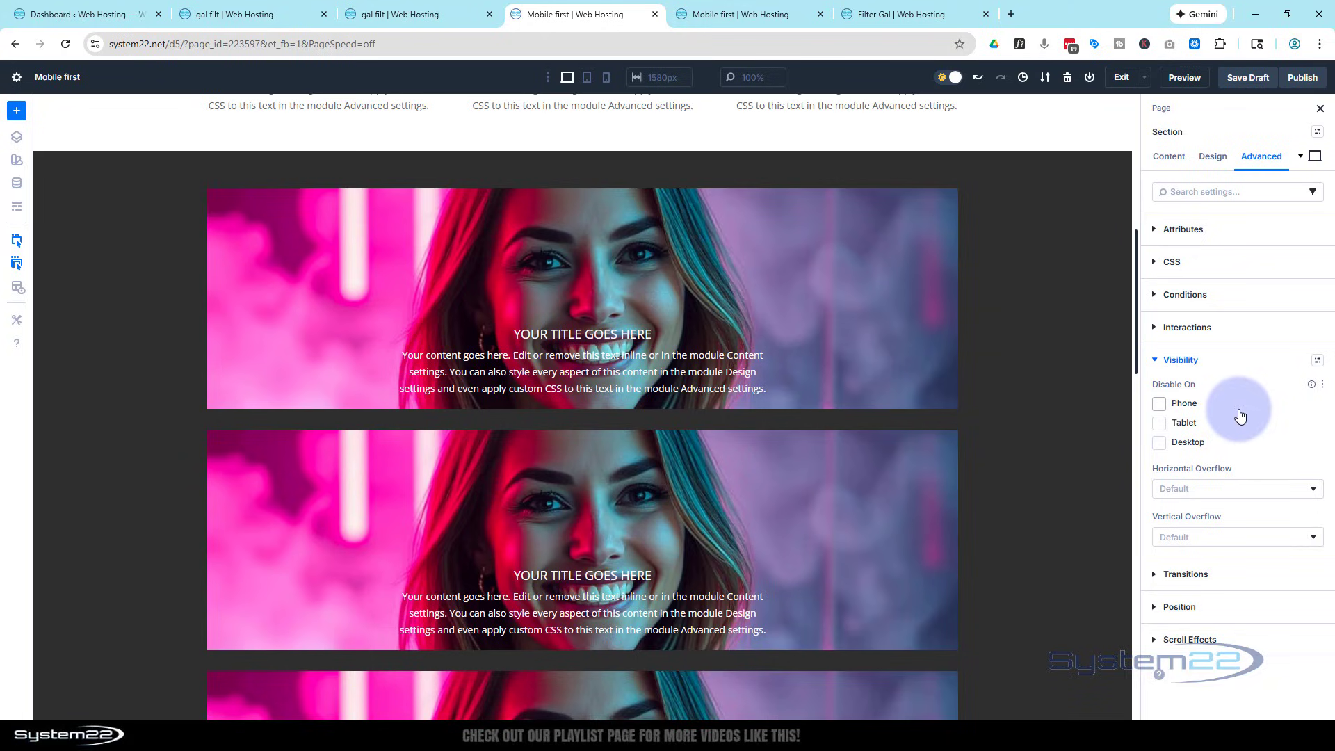
left_click(1160, 404)
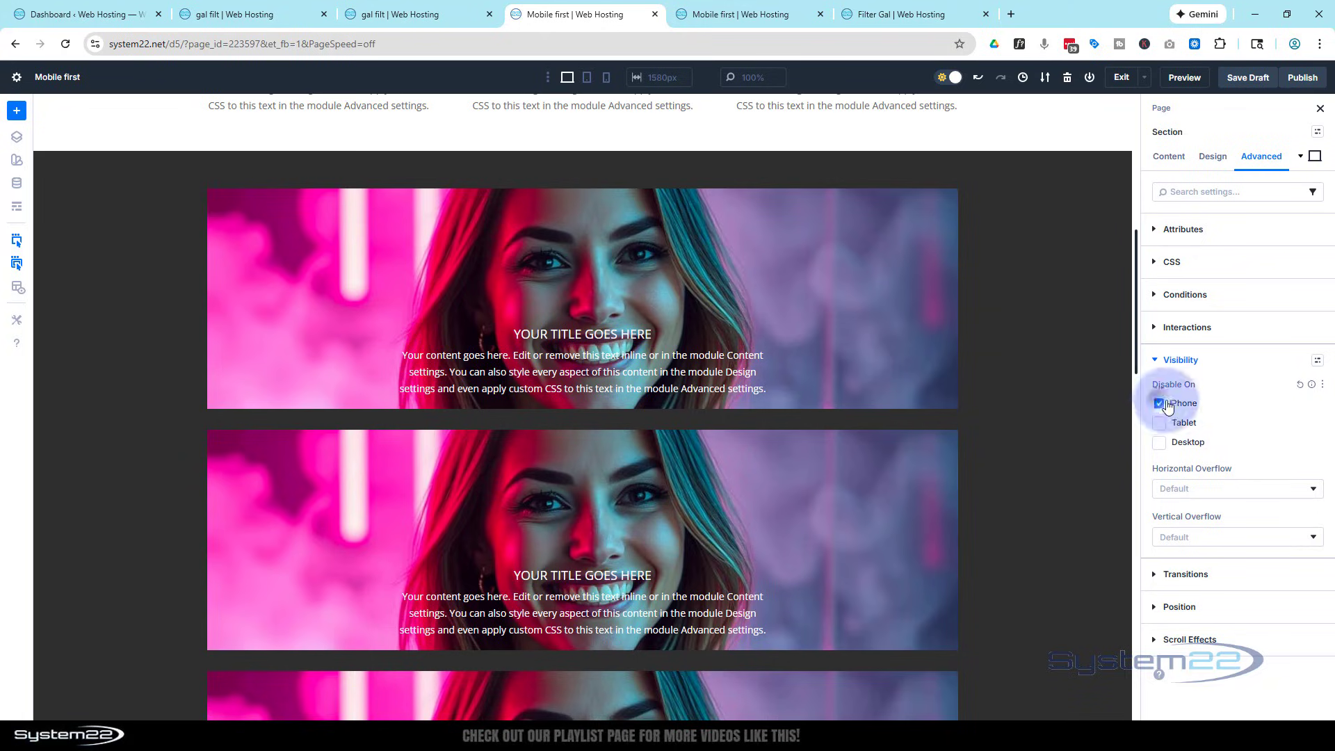
left_click(1160, 443)
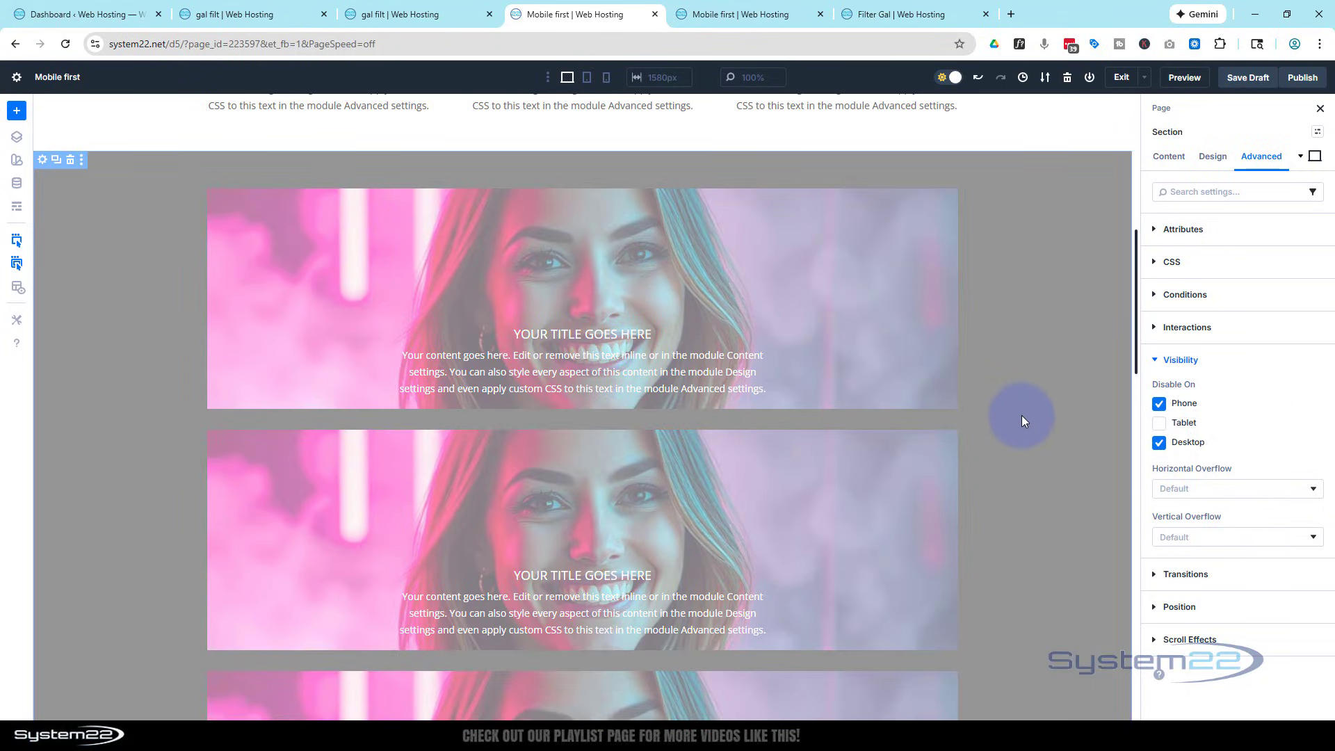
Disable the third section, with the blue two-column icon blurbs, on Tablet and Desktop
scroll(1022, 417, "down", 5)
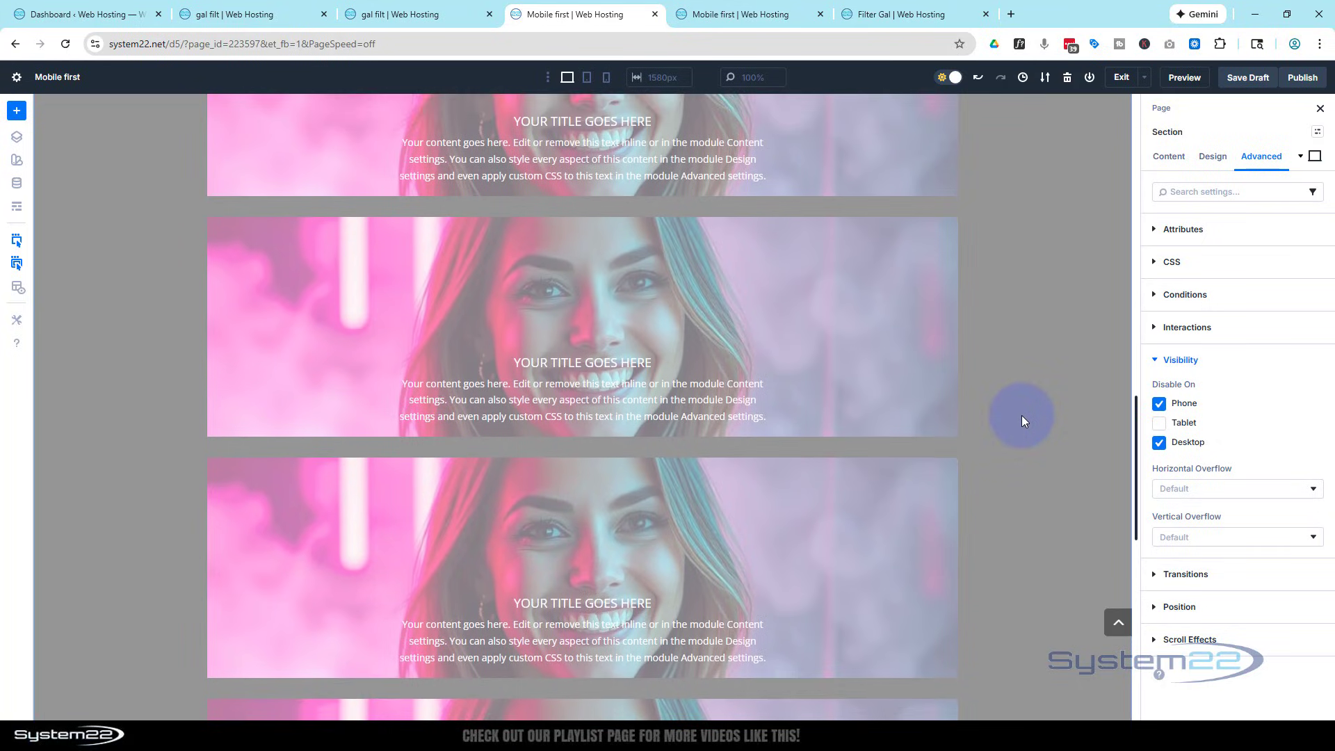
scroll(1021, 415, "up", 2)
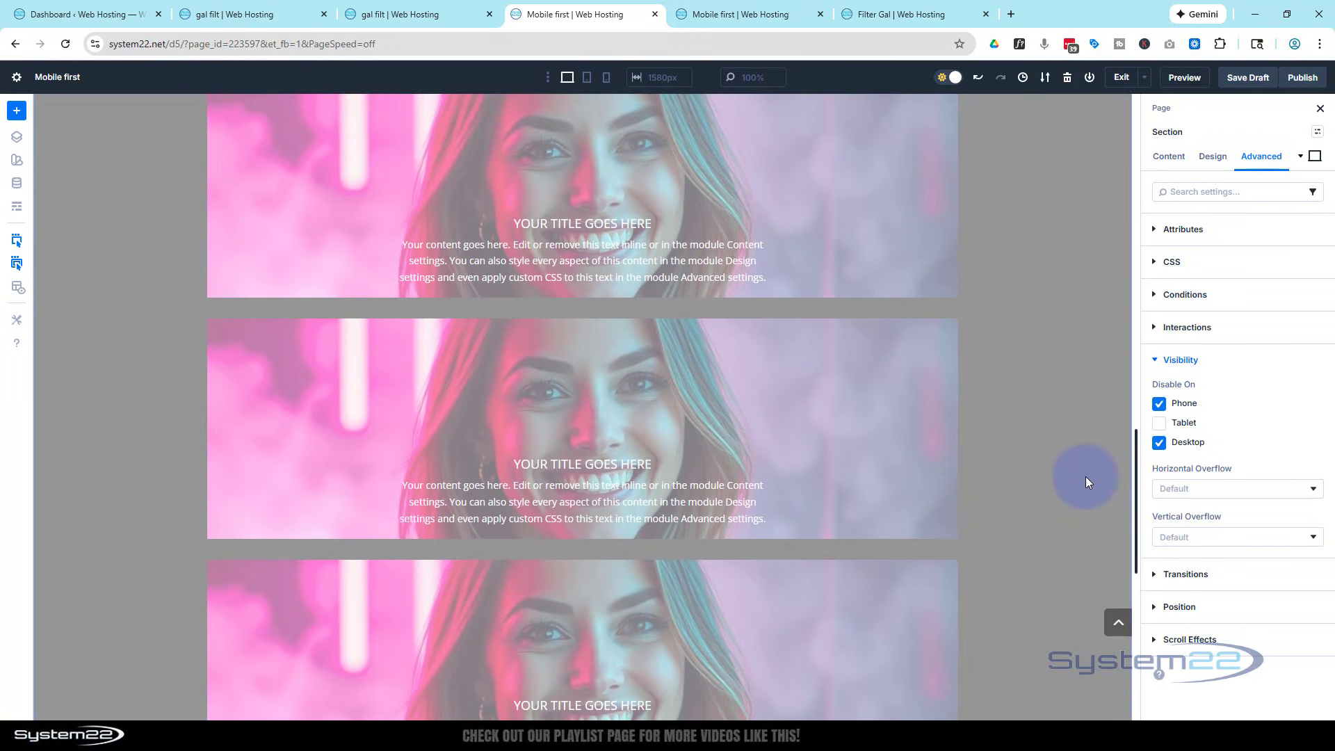
scroll(1085, 478, "down", 10)
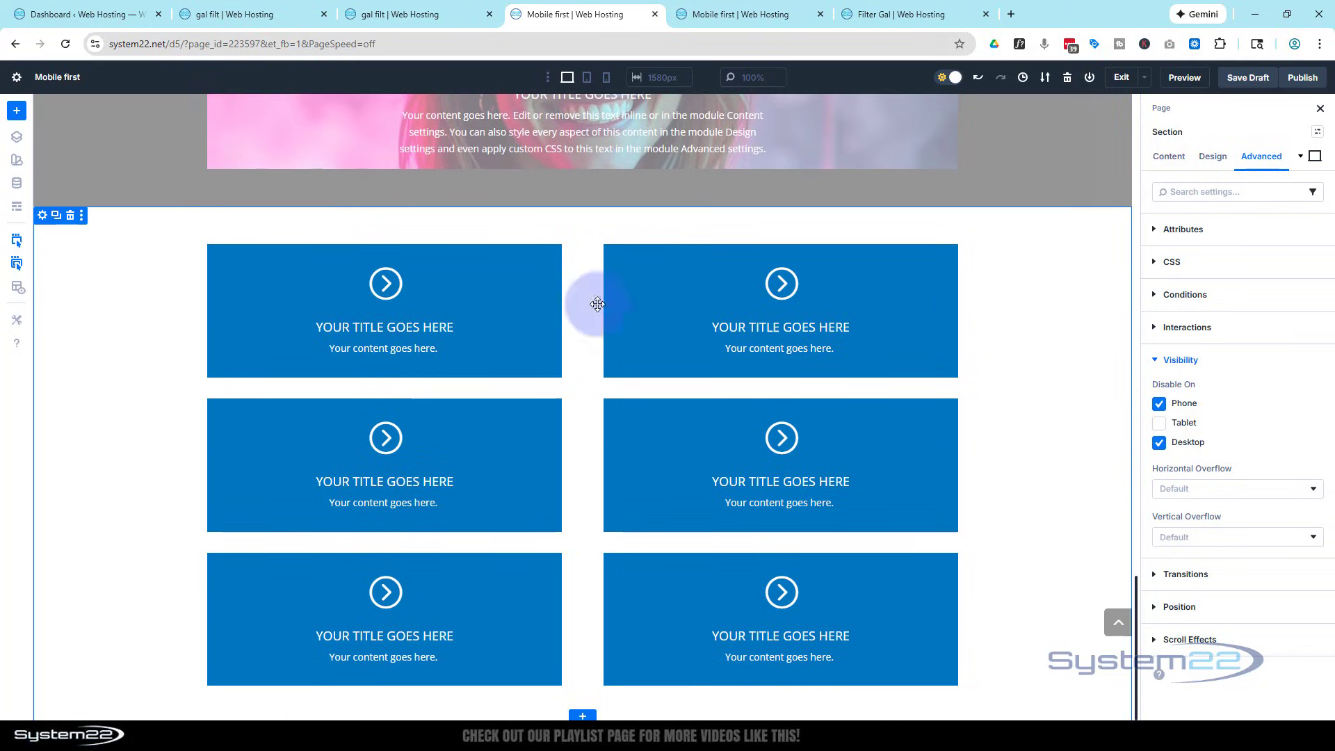
left_click(43, 216)
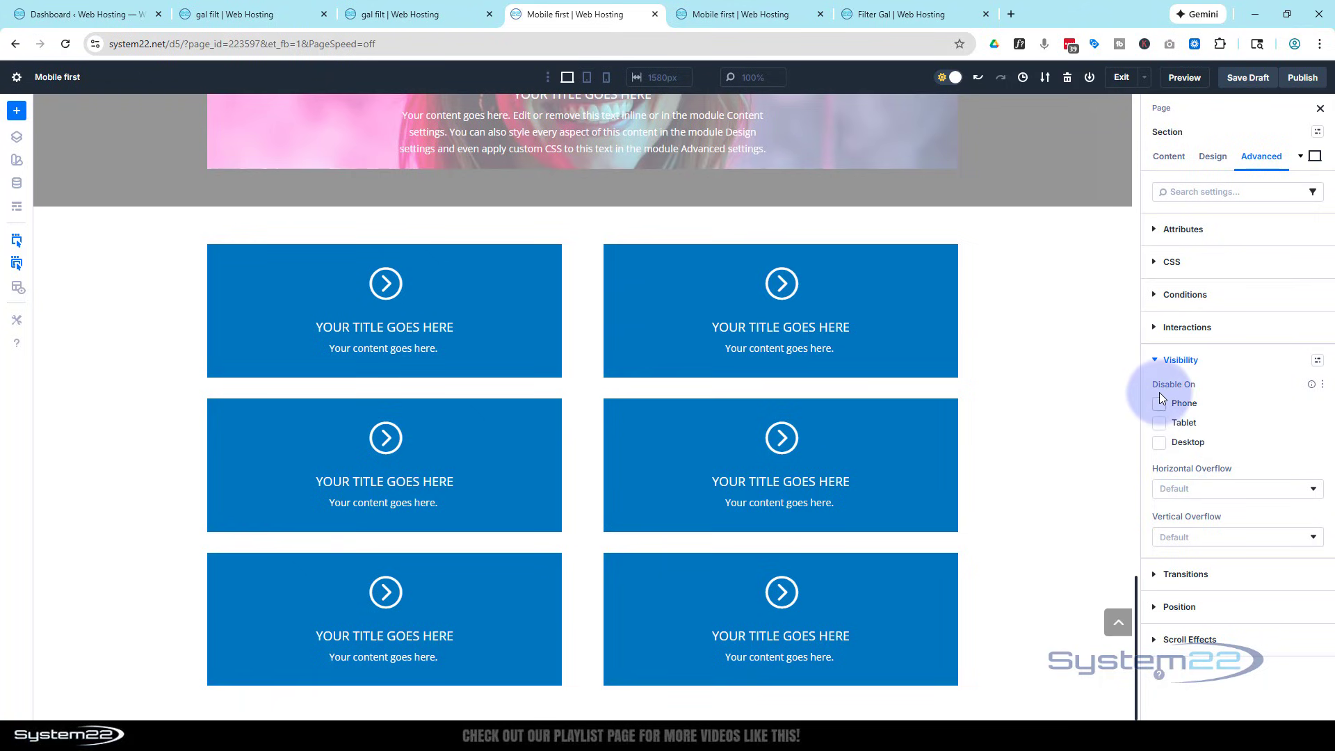
left_click(1163, 424)
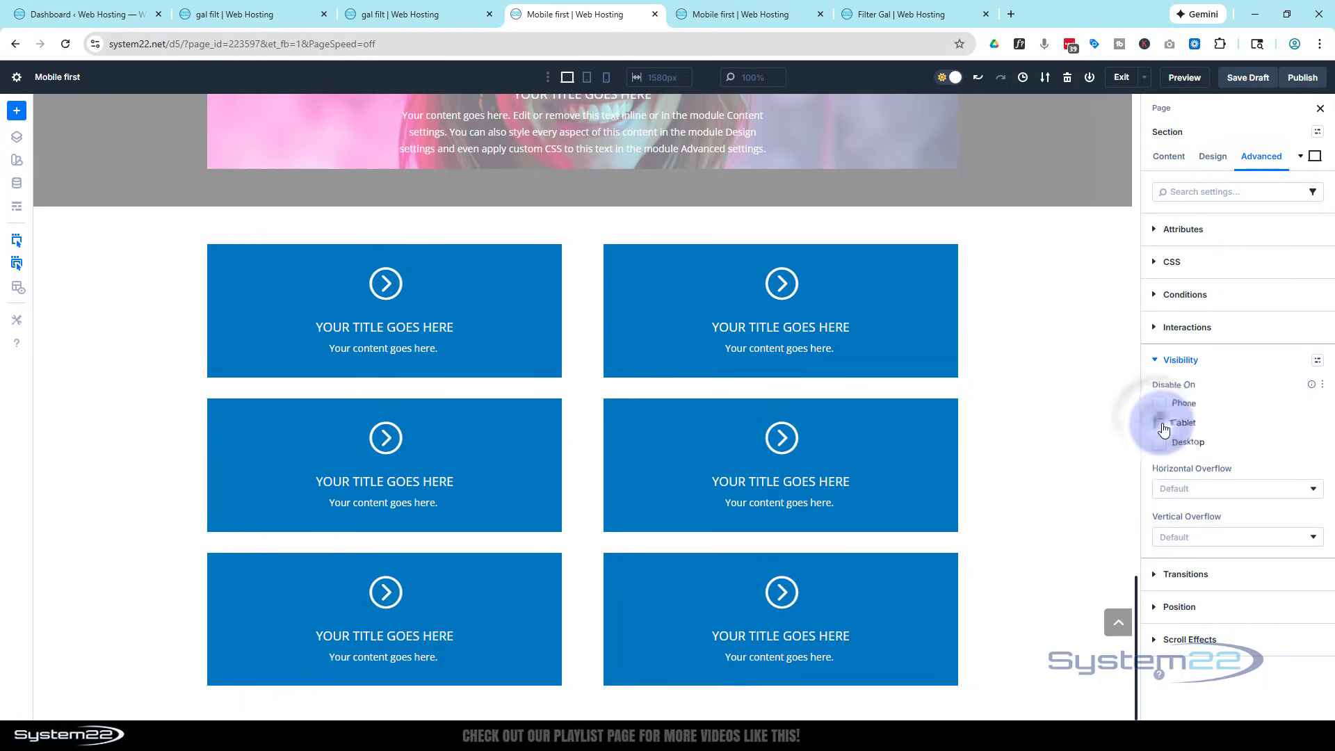
left_click(1161, 442)
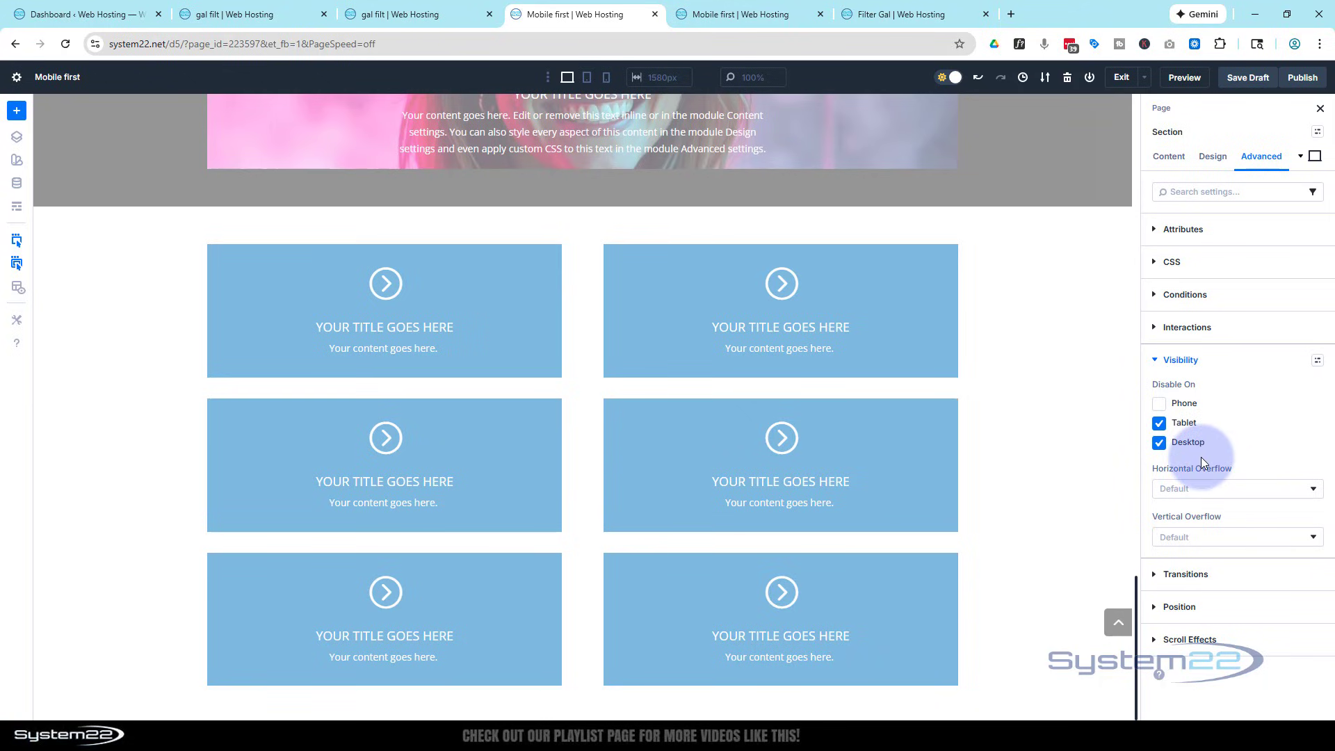
Check the icon blurb section and its visibility options in the builder's tablet and phone views, ending in desktop view
left_click(587, 79)
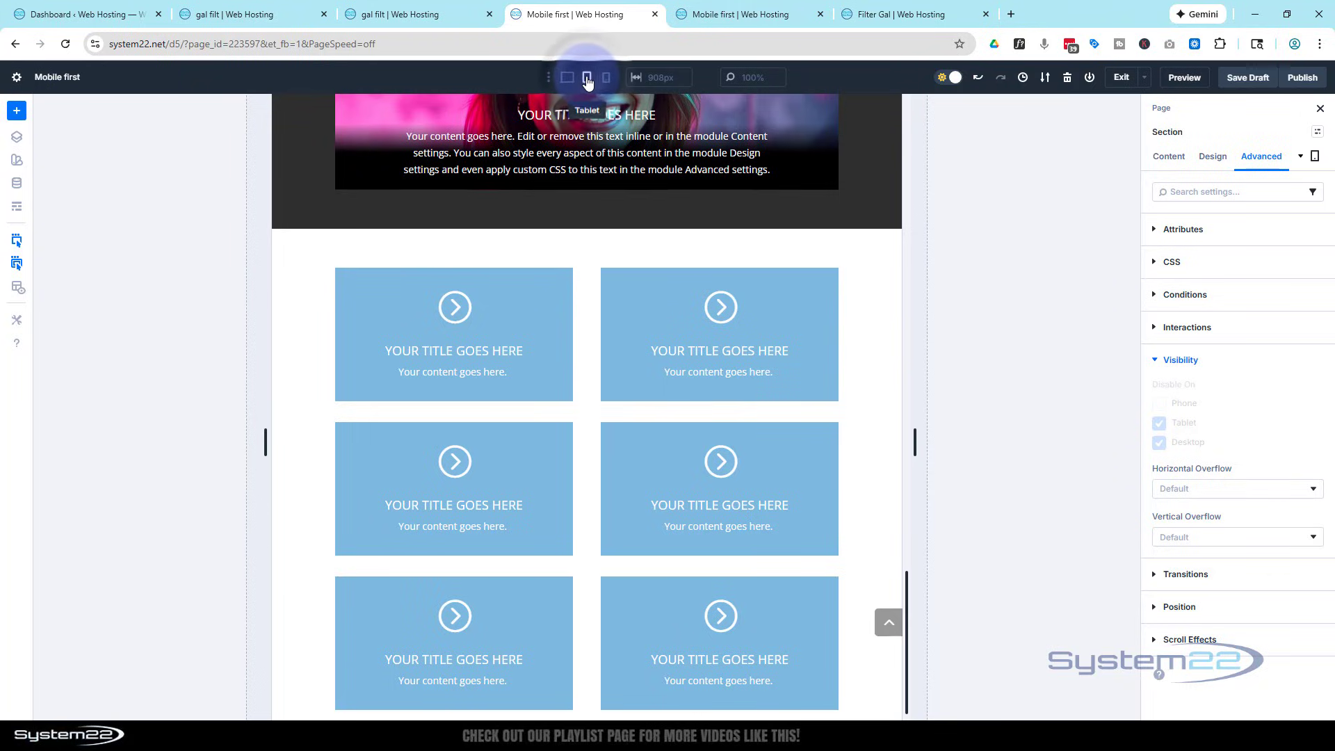
left_click(607, 78)
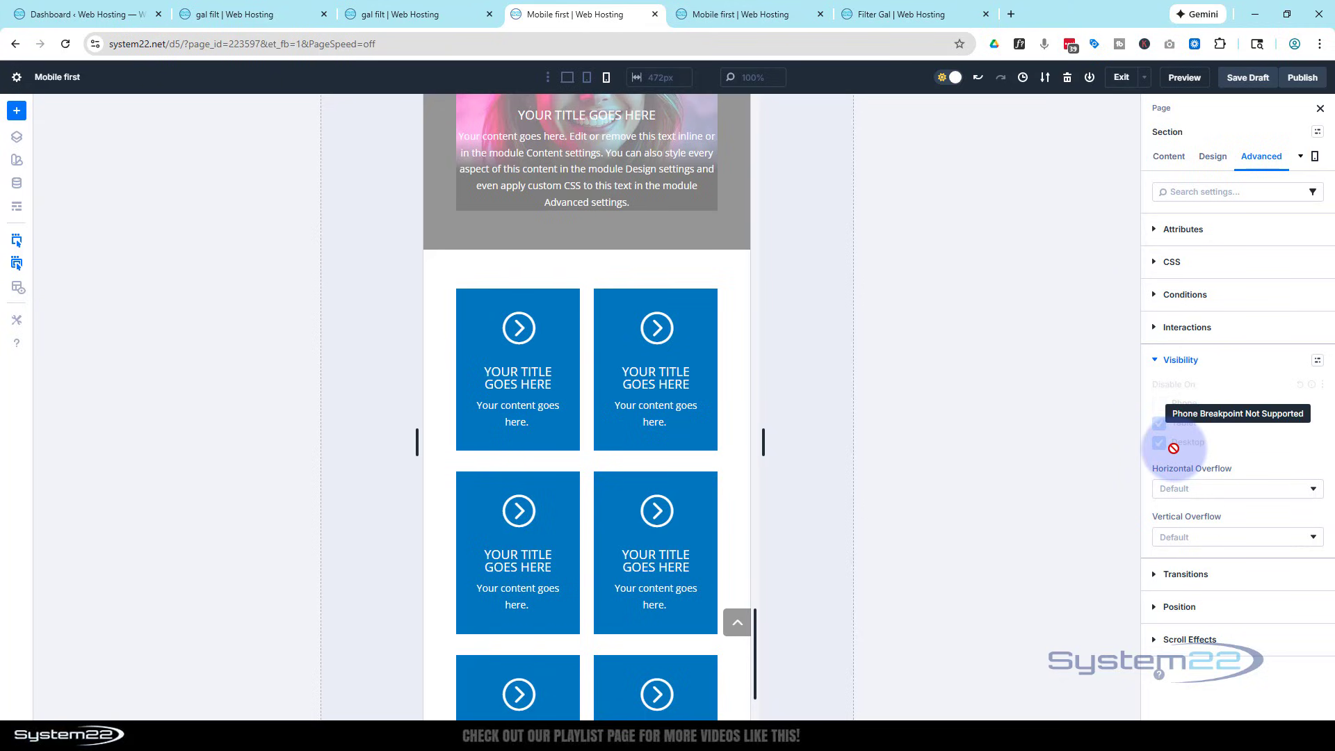
left_click(567, 79)
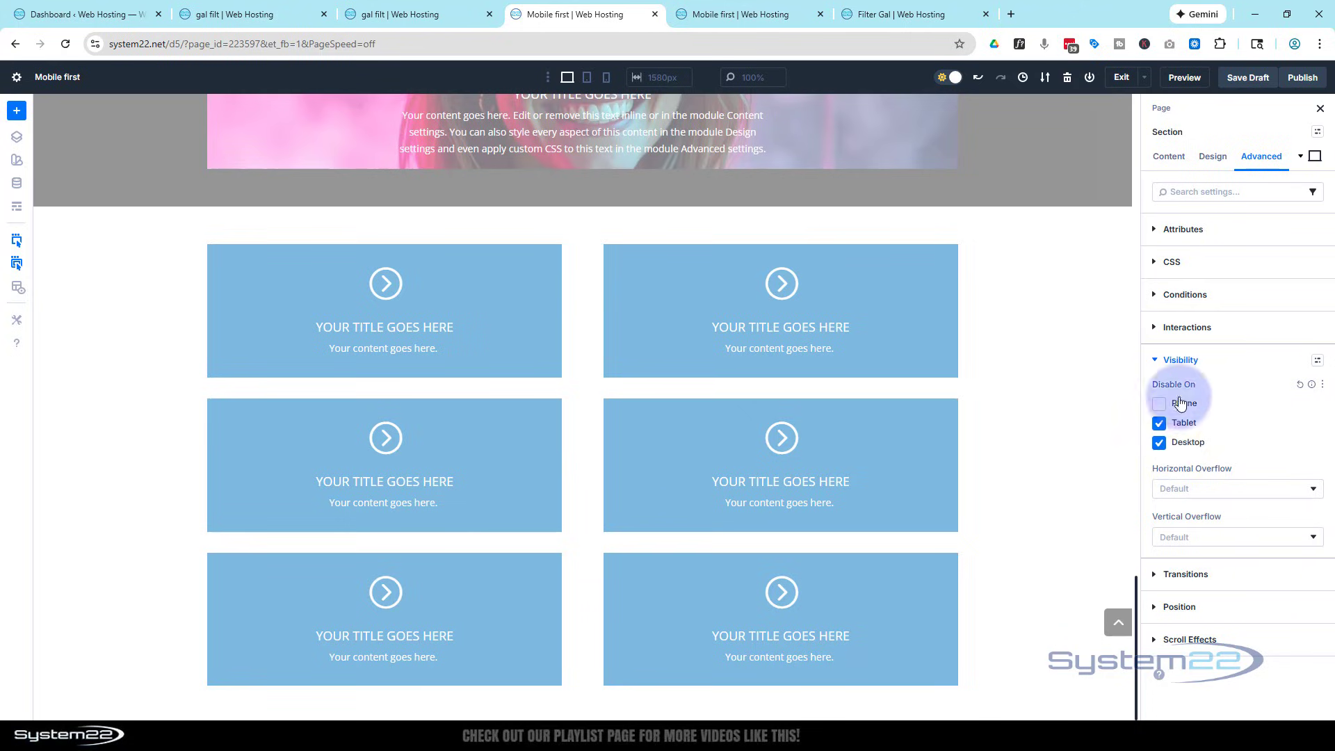
Save the page as a draft and examine its desktop preview down to the footer
left_click(1248, 82)
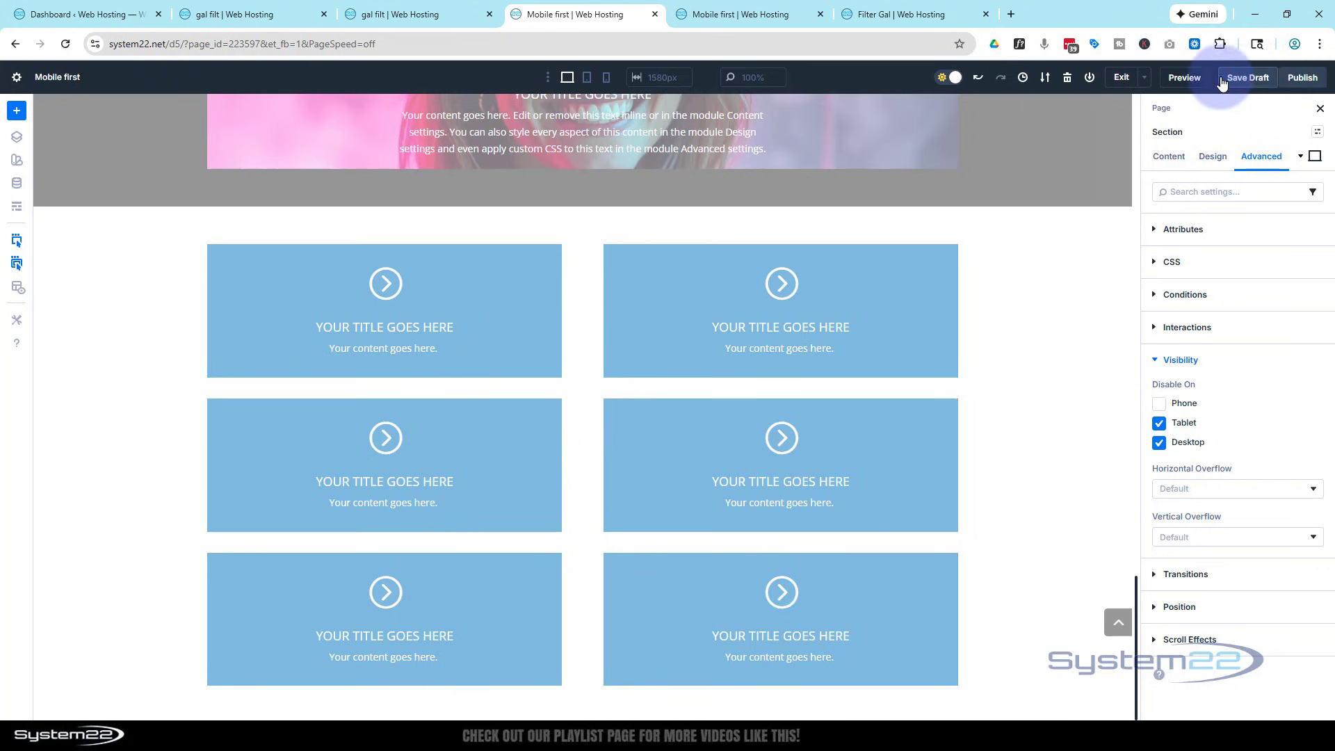
left_click(1186, 77)
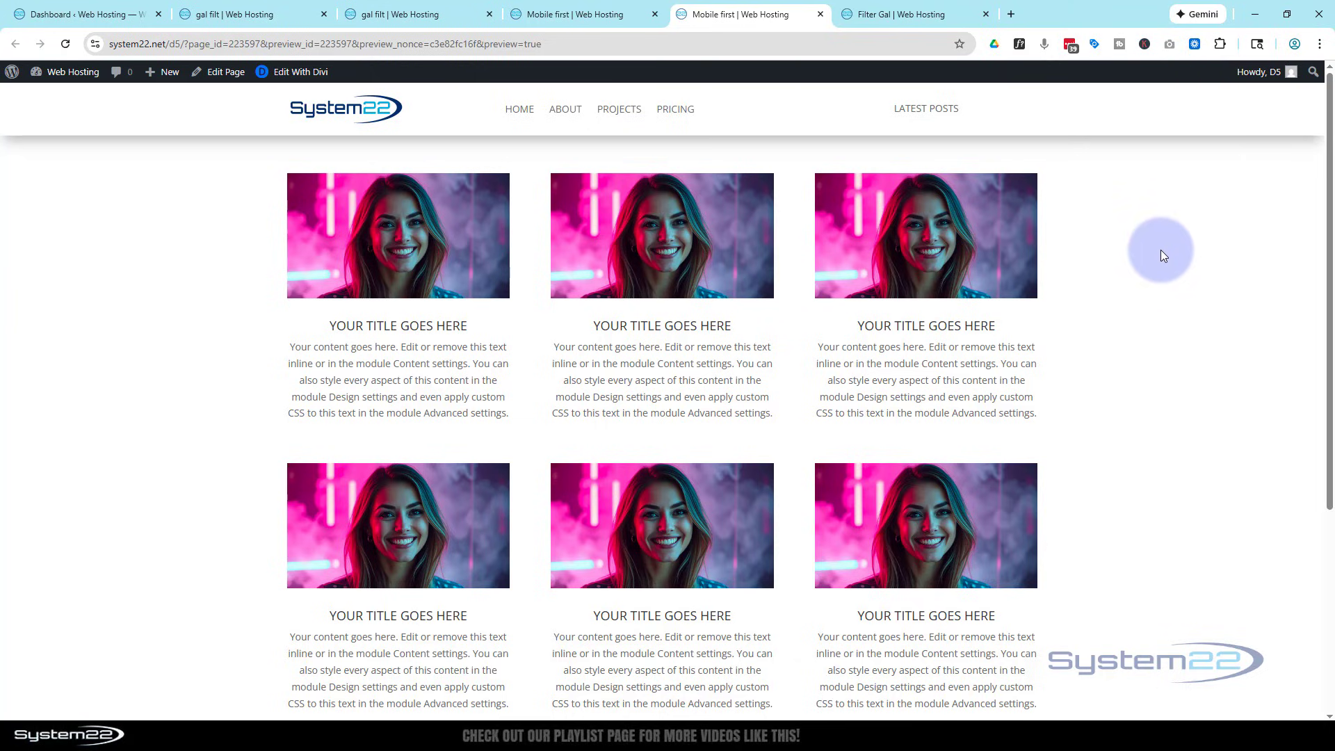
scroll(1162, 244, "down", 5)
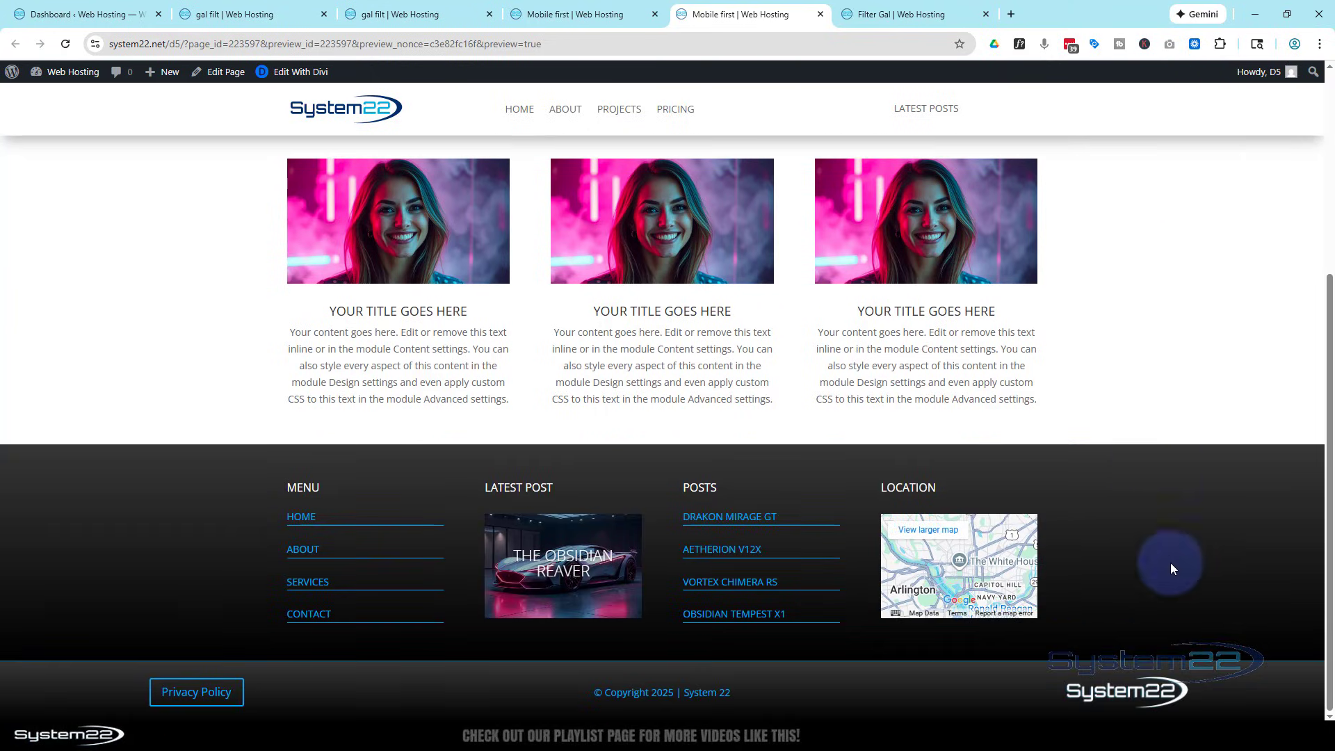
scroll(1179, 584, "up", 4)
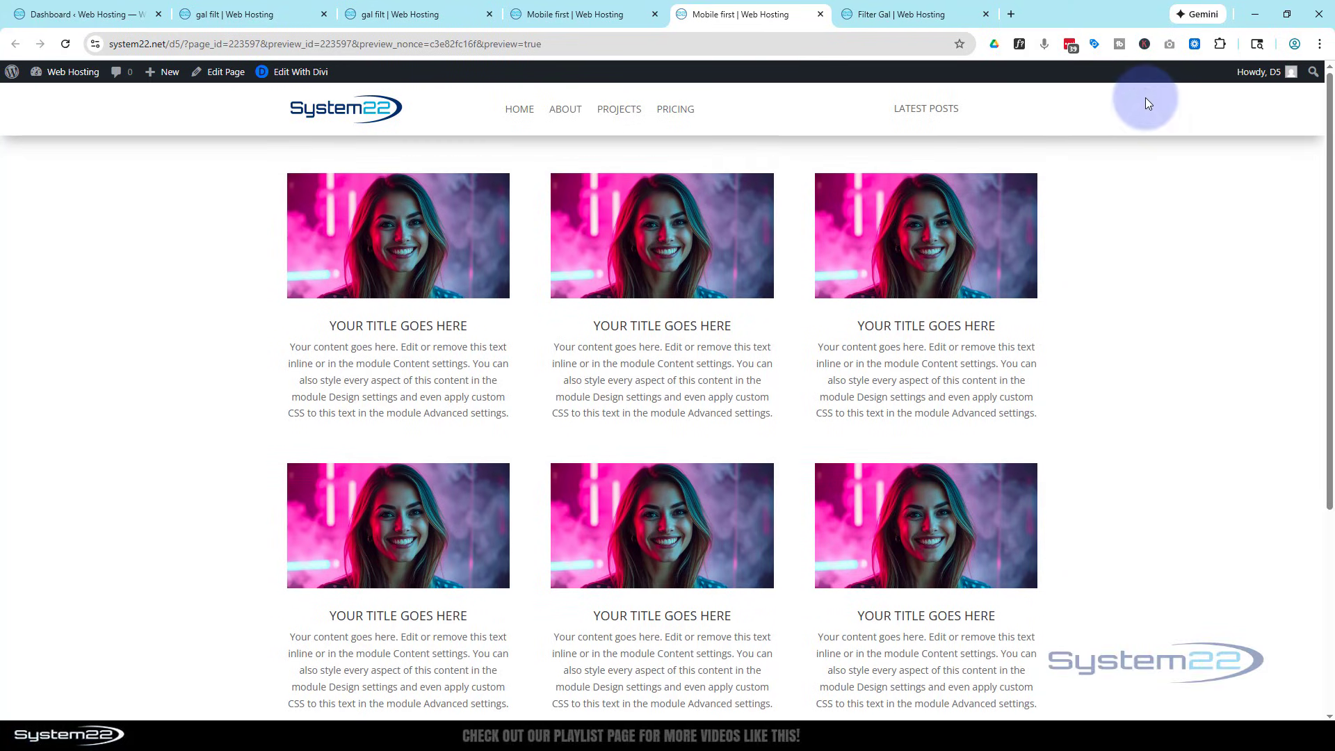
Emulate an iPad Air in the browser's developer tools and examine the tablet layout down to the footer
key("ctrl+shift+i")
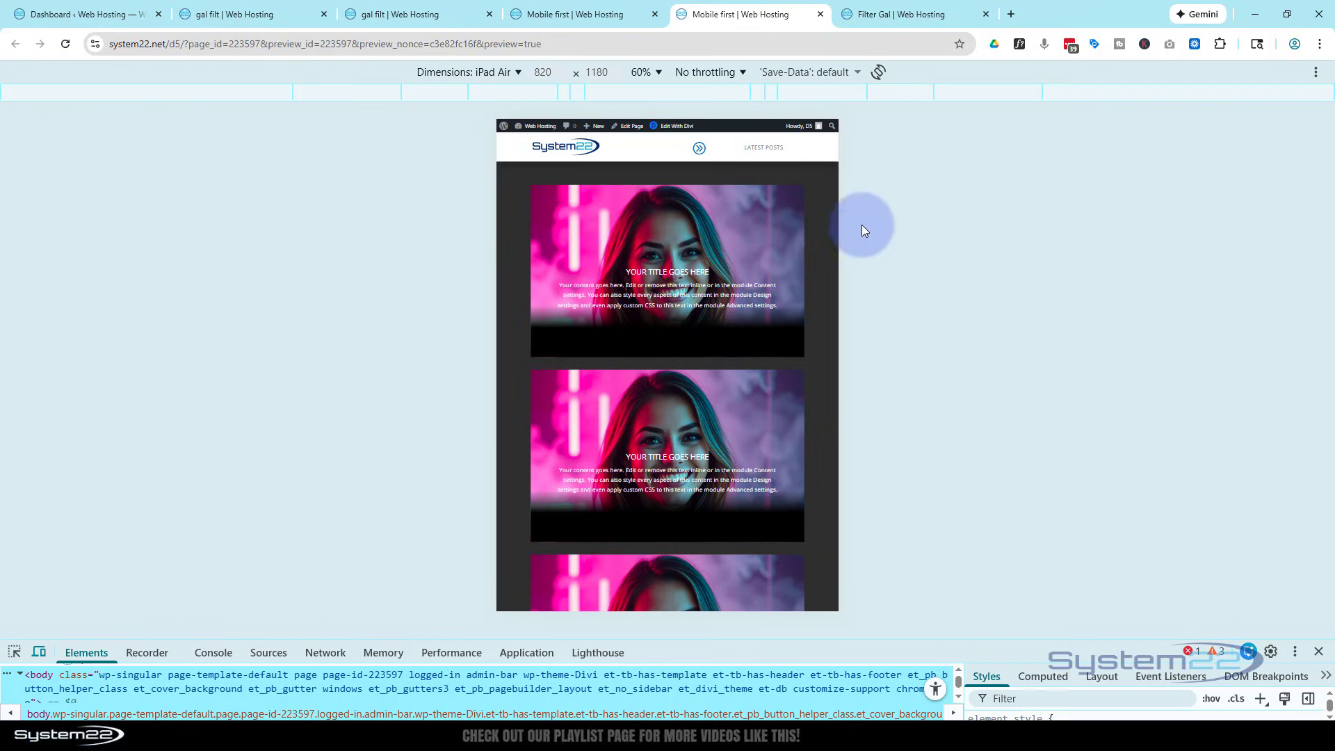
scroll(758, 251, "down", 3)
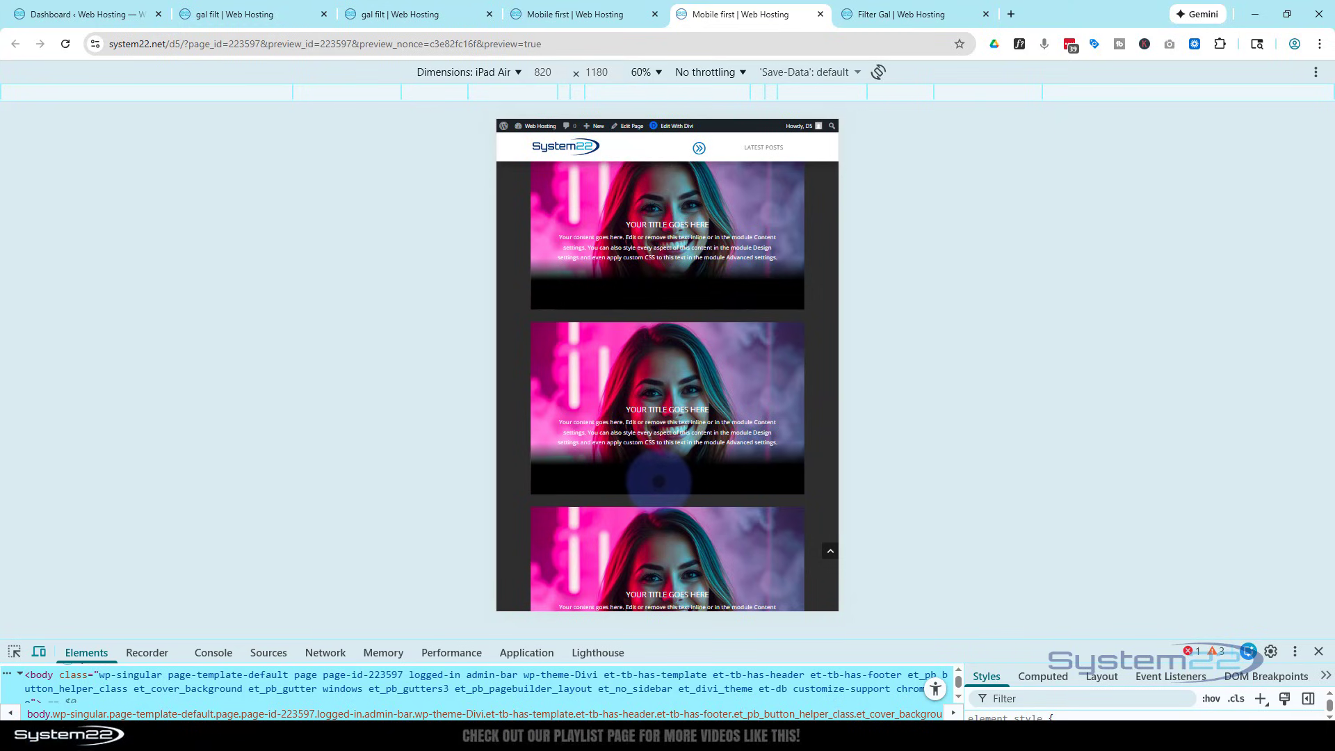
scroll(659, 482, "down", 5)
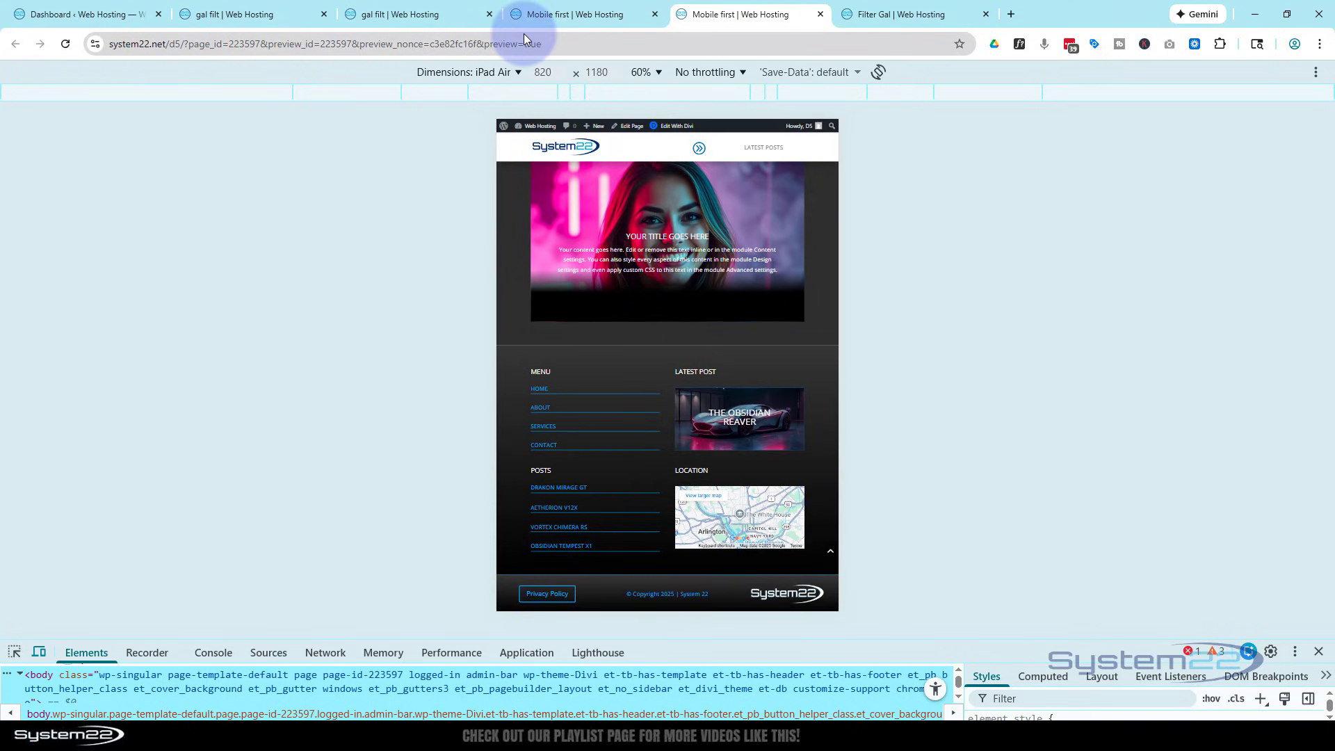
Switch the emulated device to iPhone 12 Pro and examine the phone layout of the blurbs
left_click(474, 71)
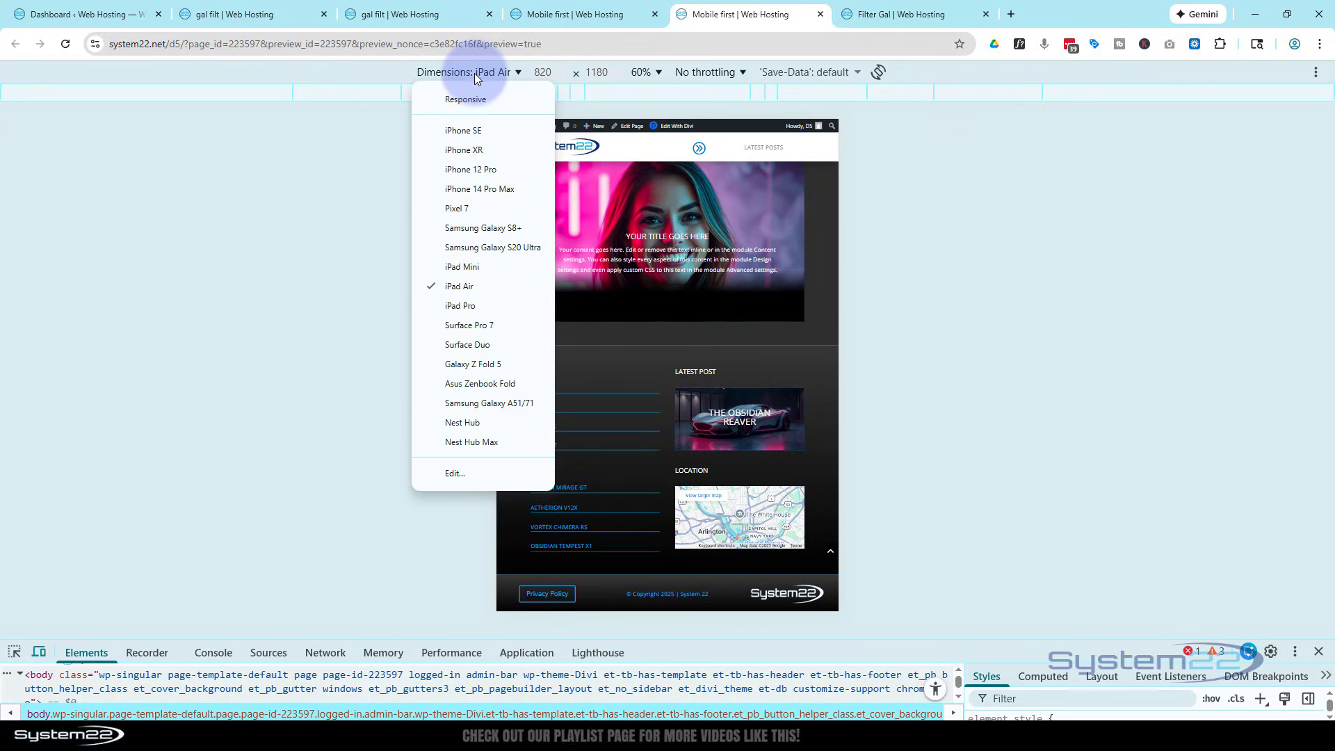
left_click(460, 170)
scroll(667, 298, "up", 3)
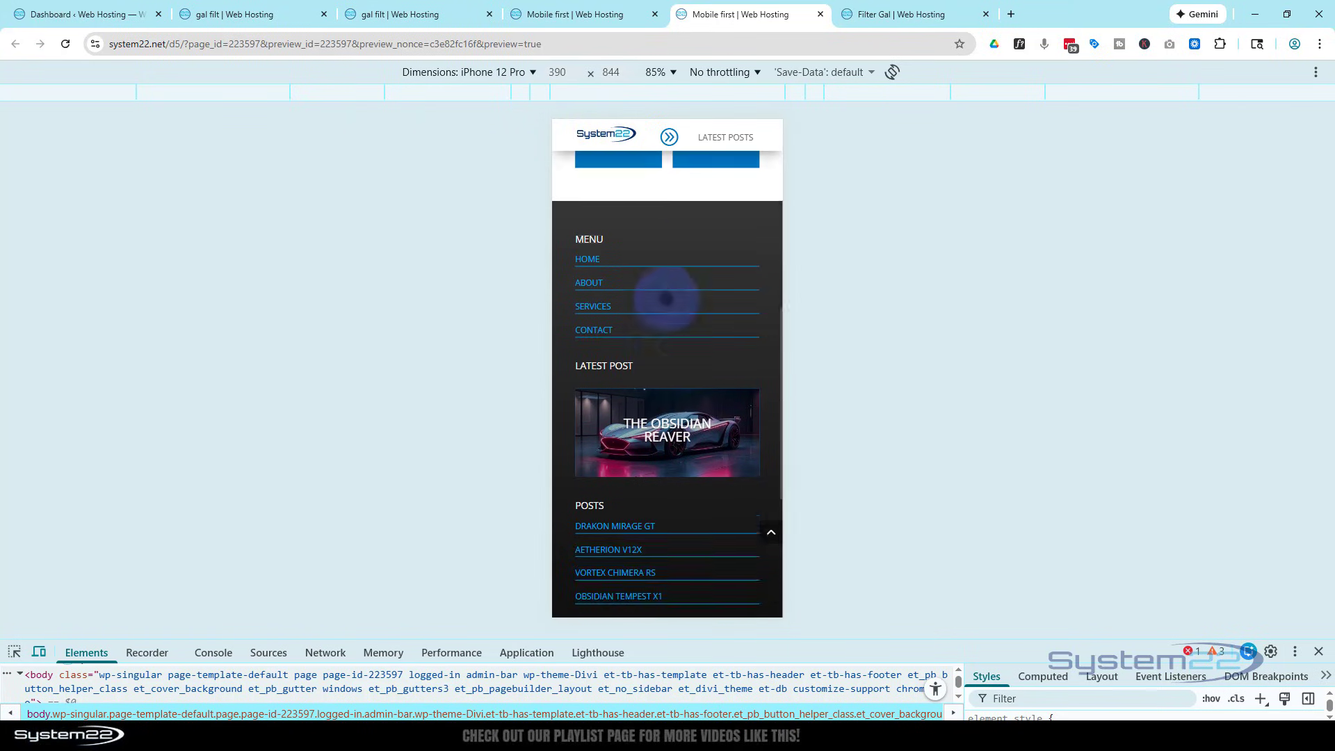
scroll(666, 300, "up", 8)
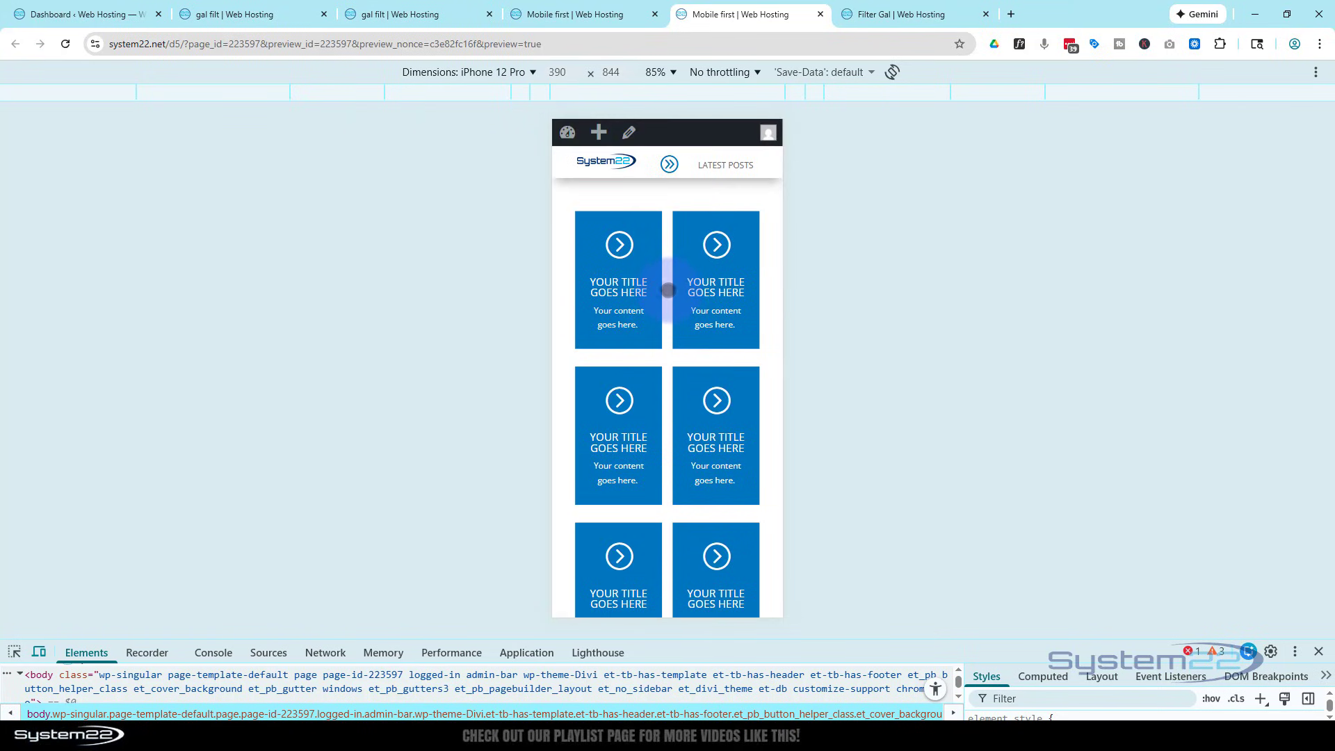
scroll(644, 498, "down", 3)
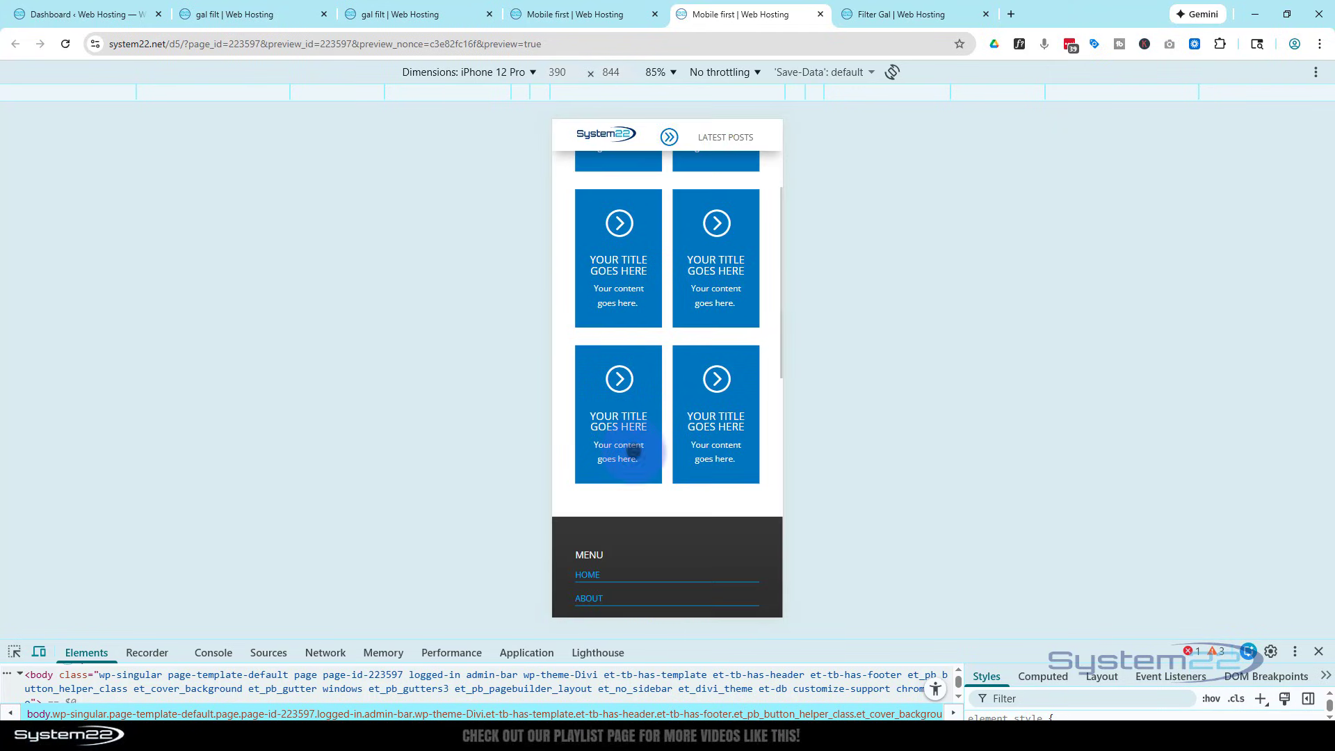
scroll(701, 451, "up", 3)
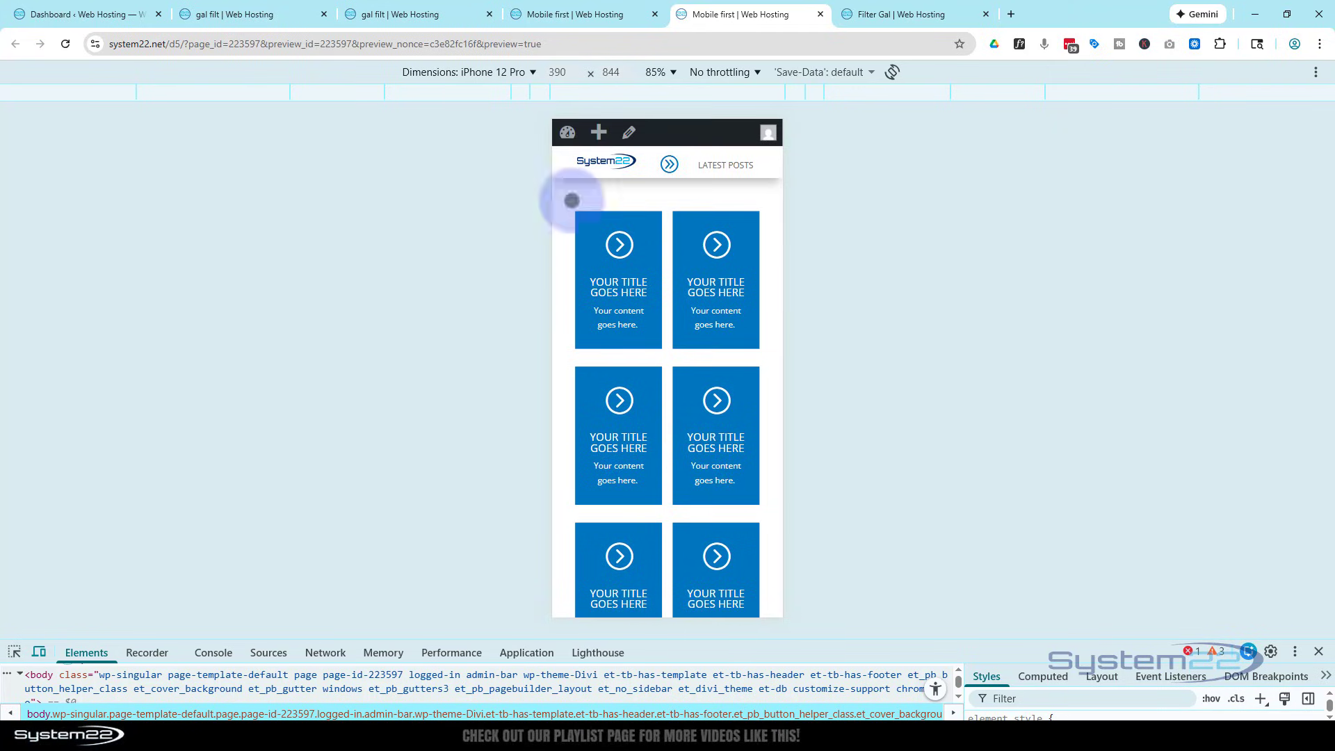
Close the developer tools and look over the full-width desktop preview once more
left_click(1320, 656)
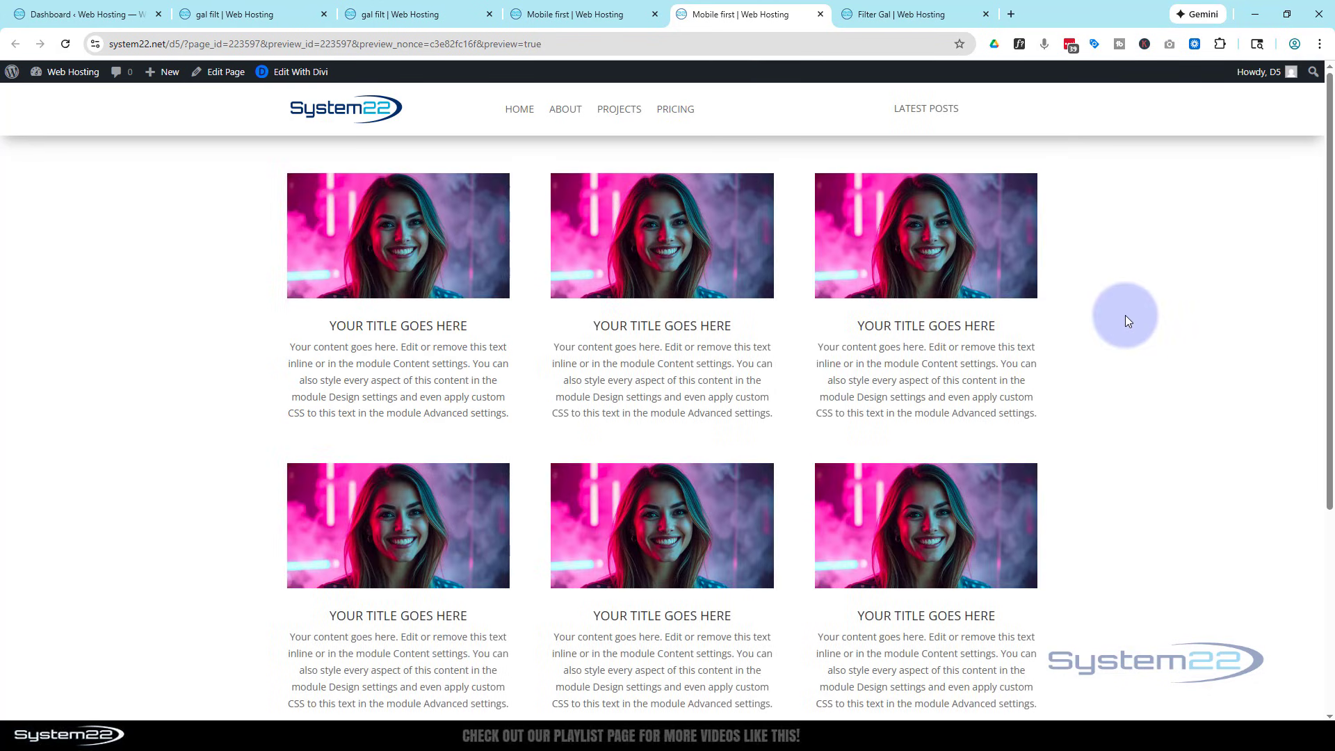
scroll(1127, 317, "down", 5)
scroll(1128, 316, "up", 5)
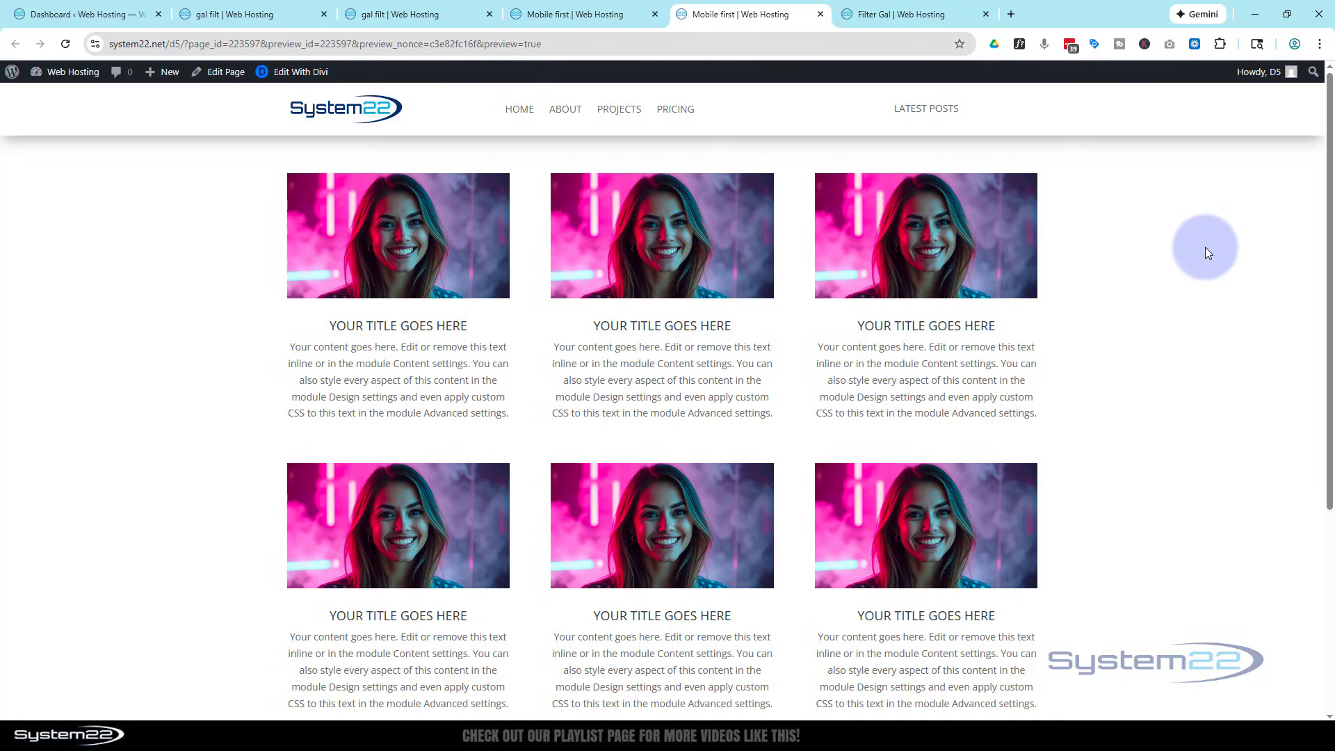
Return to the builder and review all three blurb sections, comparing how each appears in desktop view
left_click(565, 15)
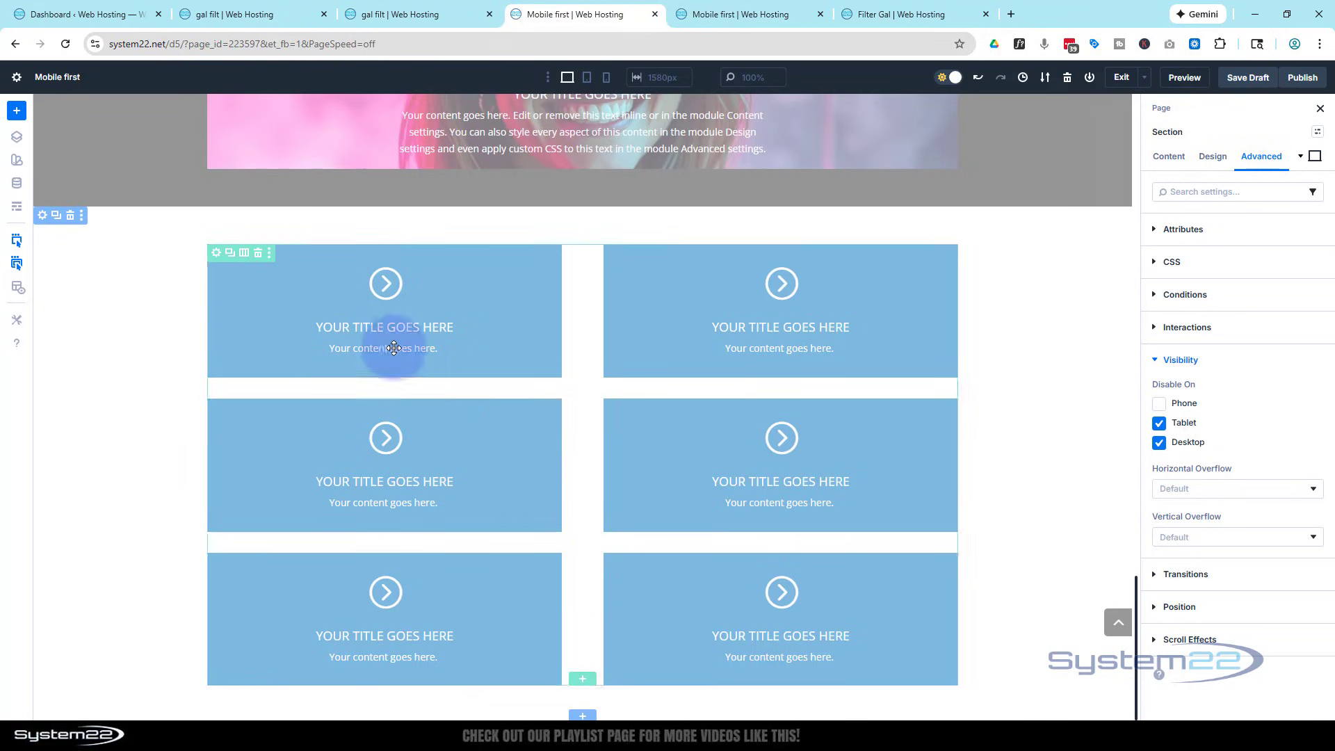
scroll(179, 490, "up", 3)
scroll(181, 491, "up", 10)
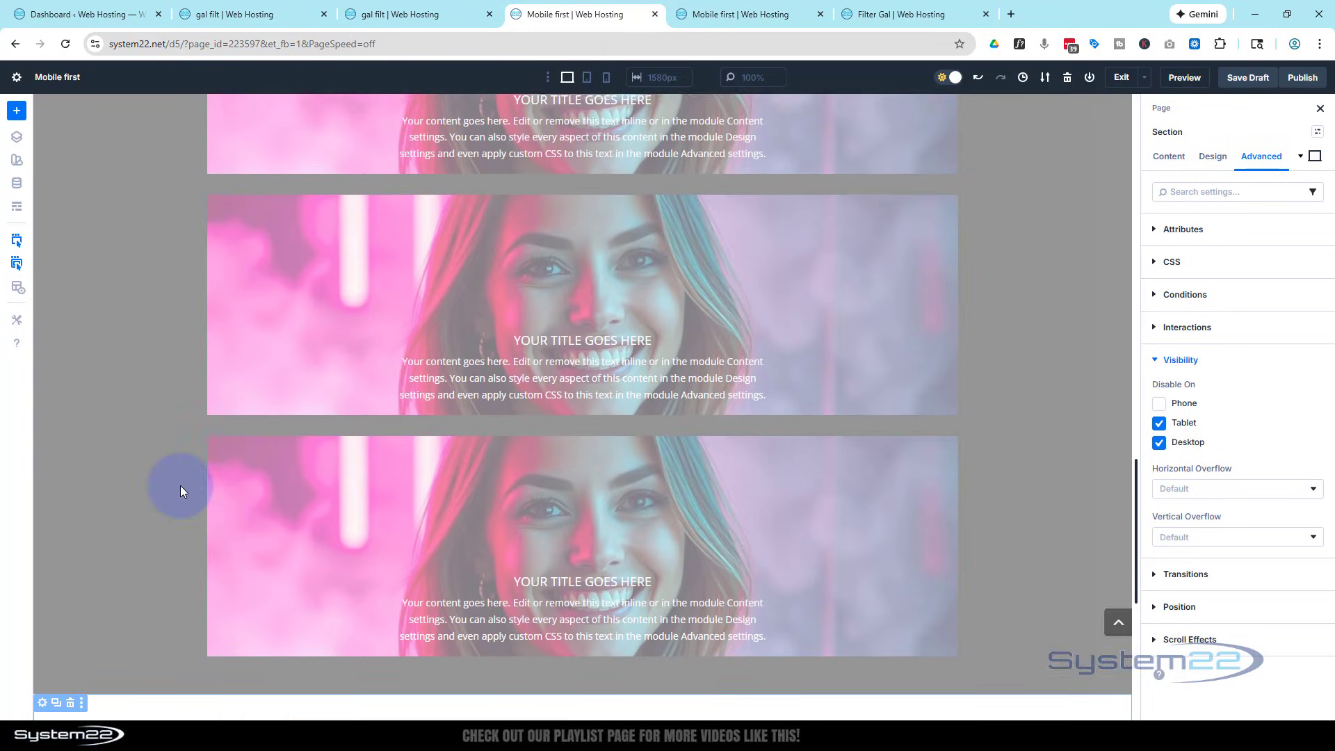
scroll(180, 483, "up", 7)
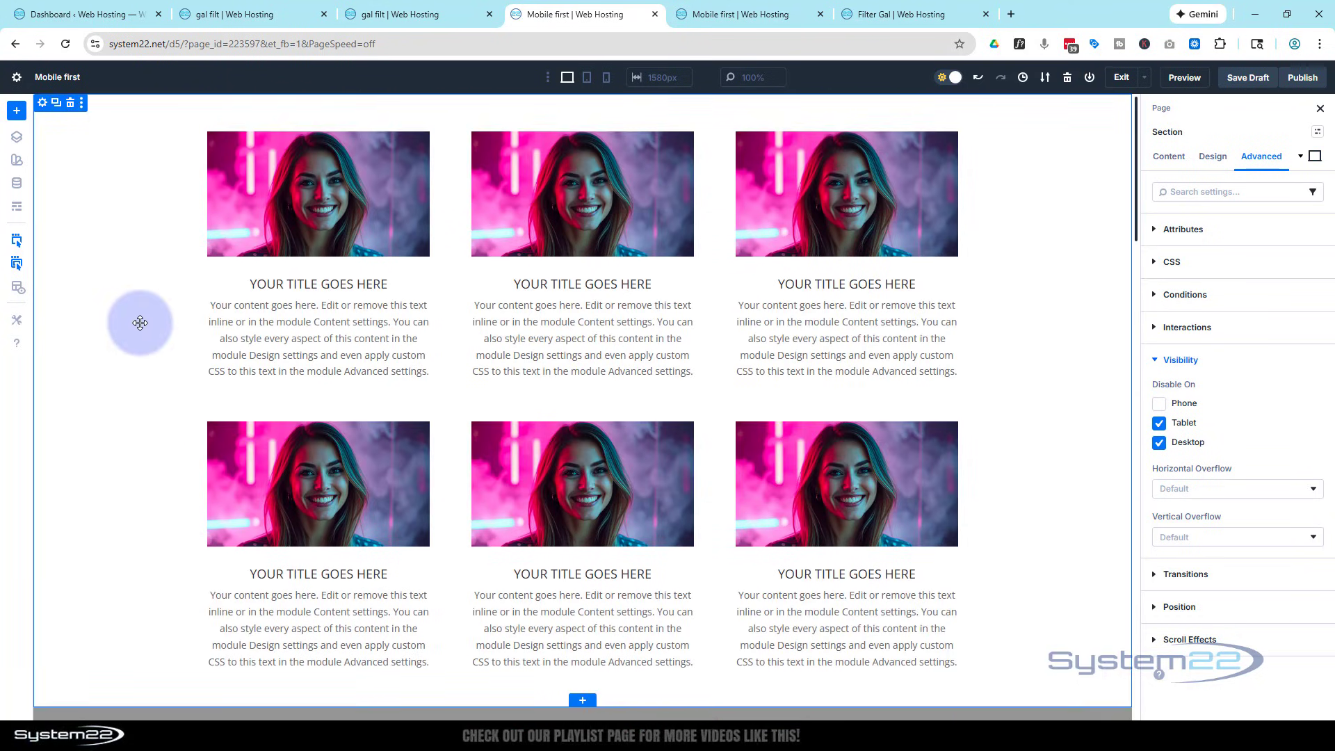
scroll(140, 327, "down", 6)
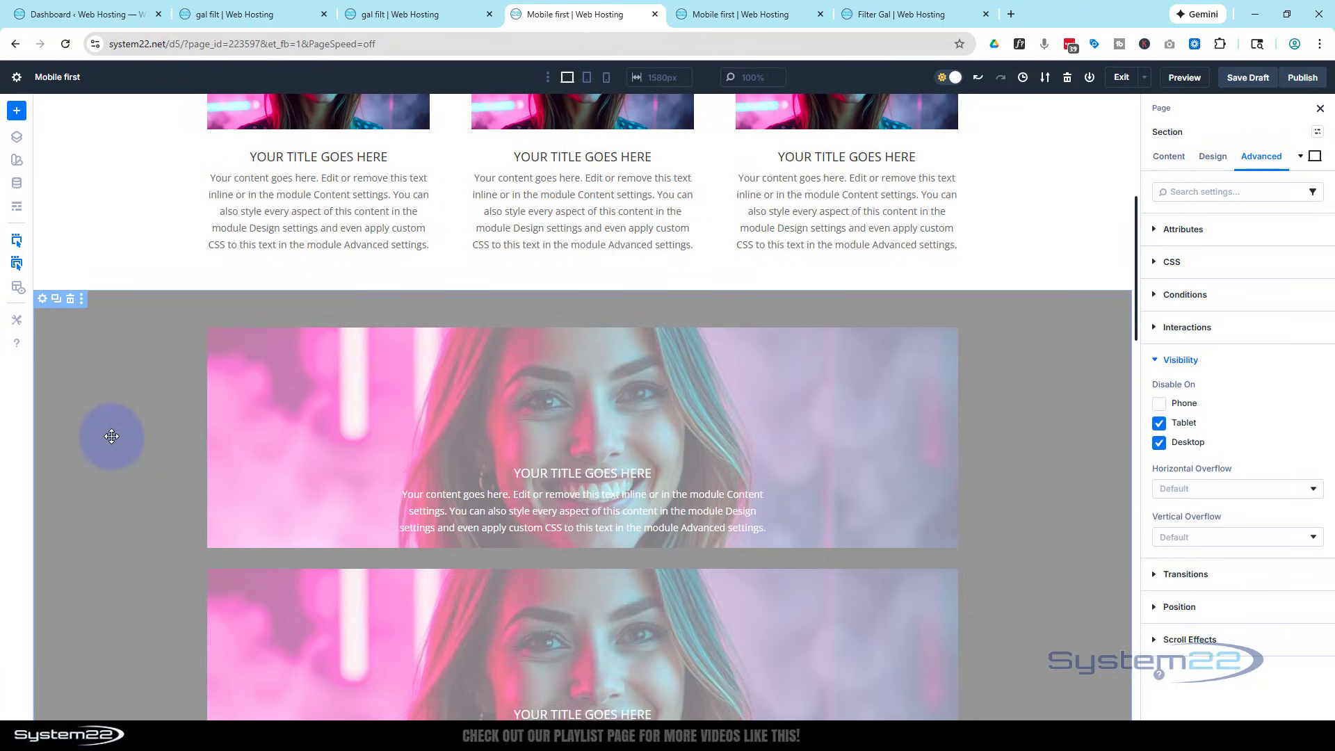
scroll(111, 437, "down", 8)
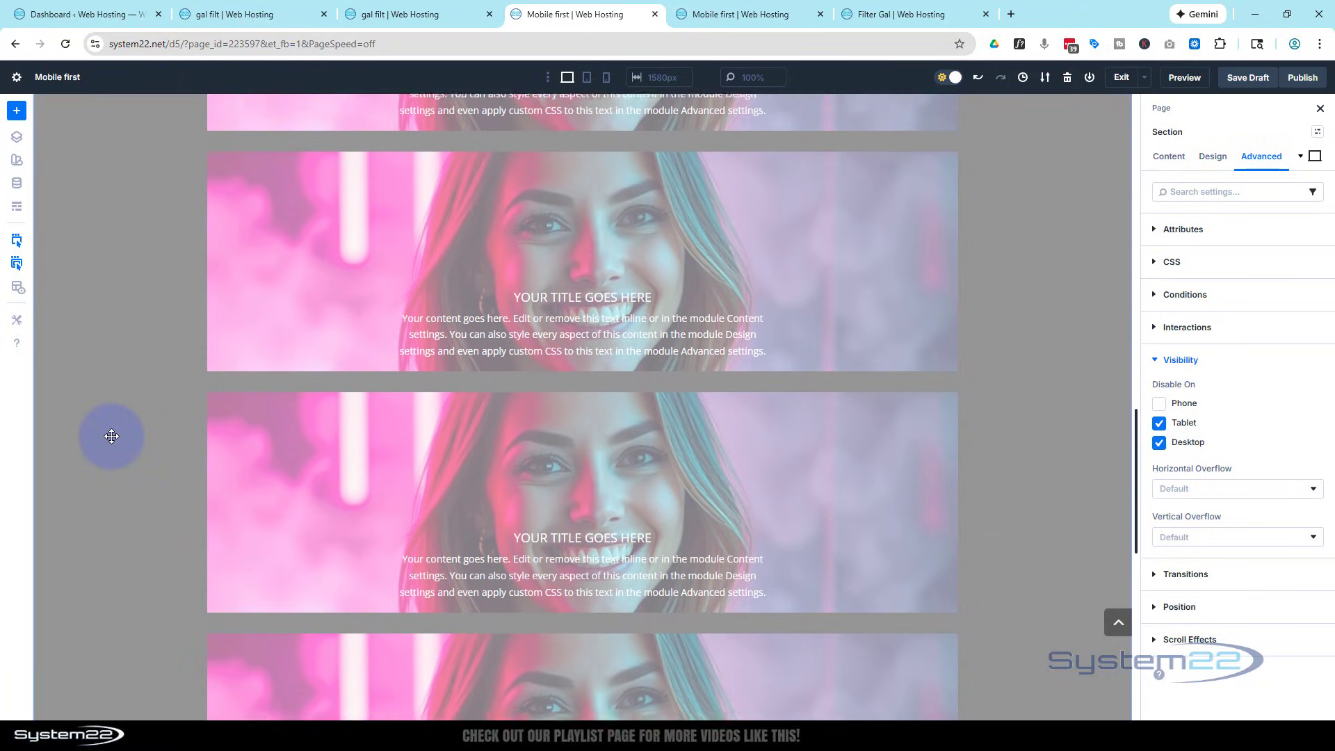
scroll(112, 439, "down", 6)
scroll(108, 459, "up", 4)
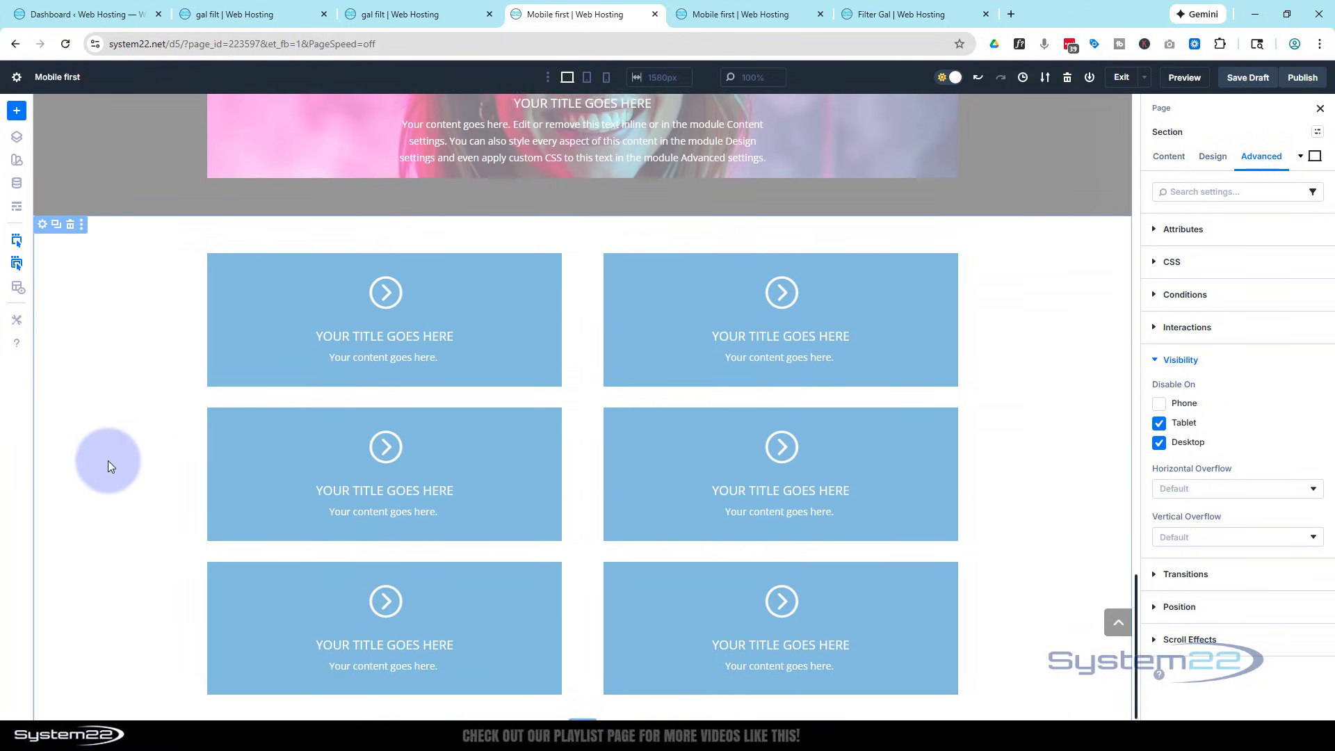
scroll(108, 466, "up", 2)
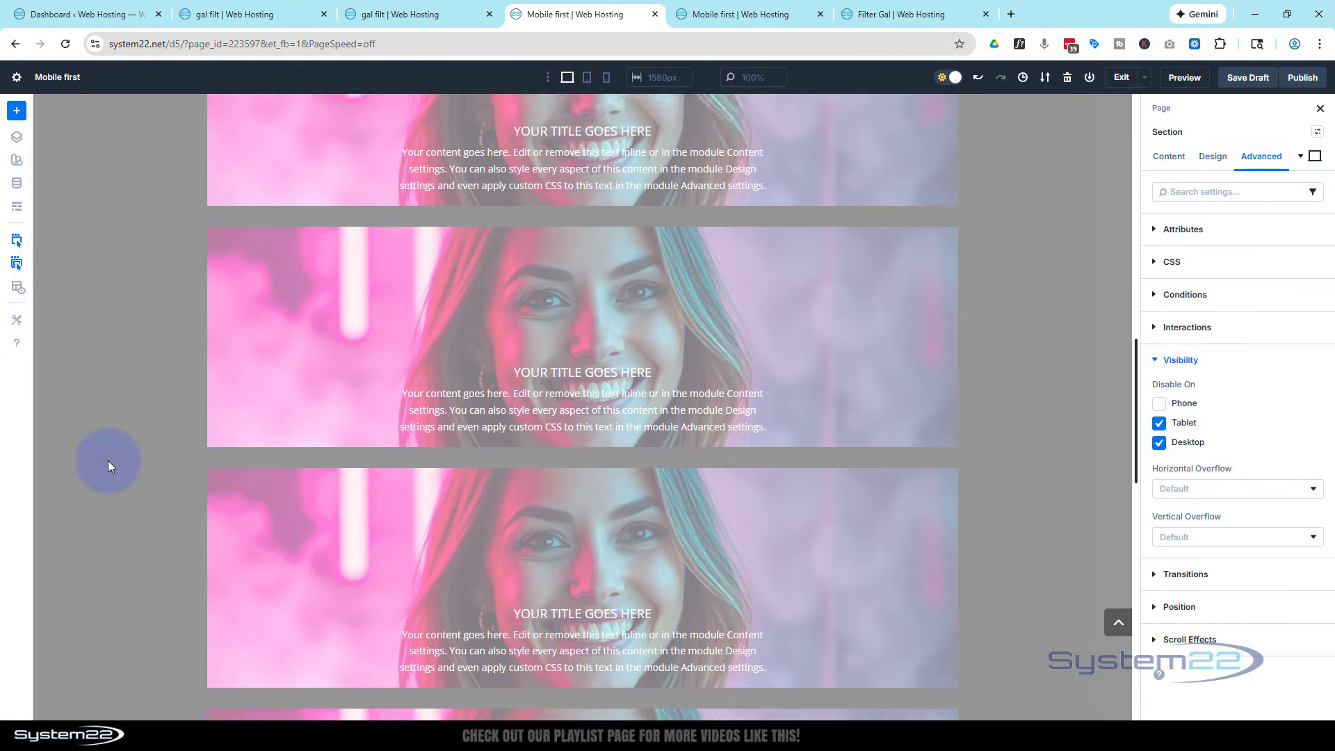
scroll(108, 462, "up", 8)
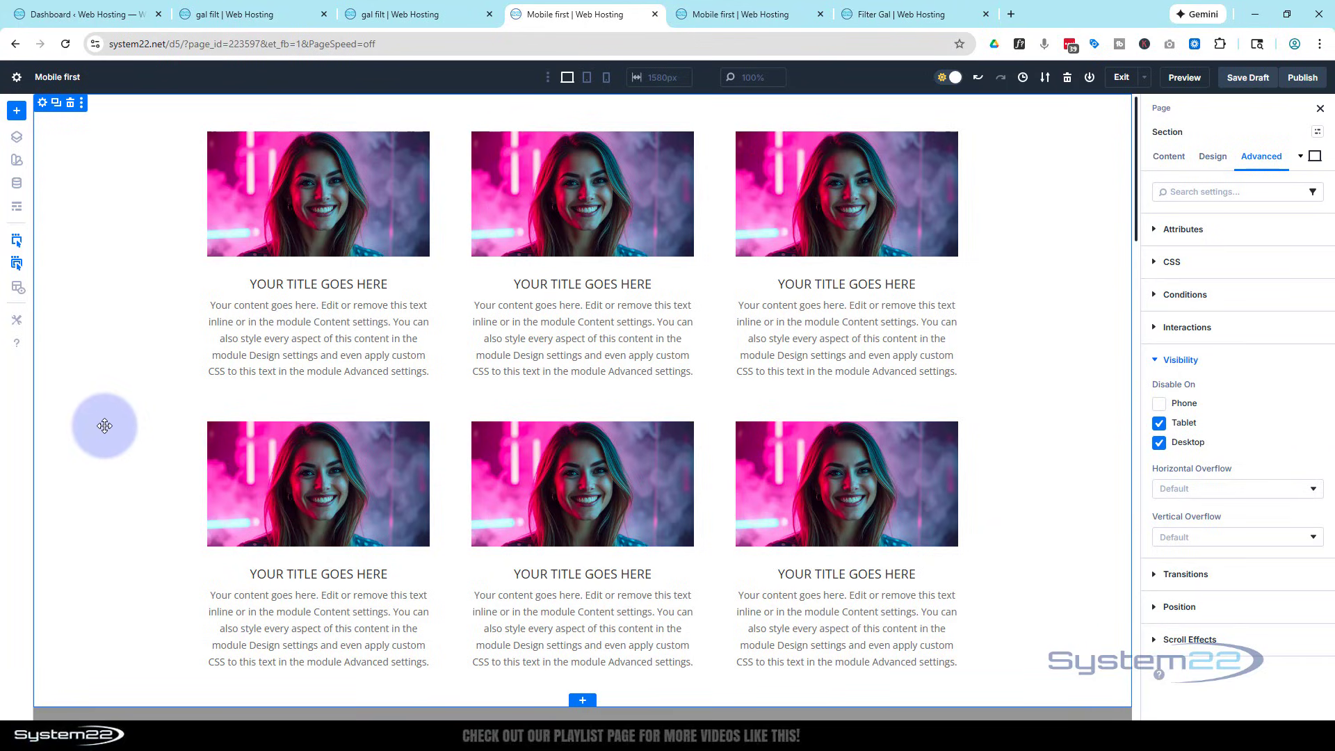
Examine the desktop, tablet and phone blurb sections in the builder once more, down to the last section and back to the first
scroll(102, 426, "down", 12)
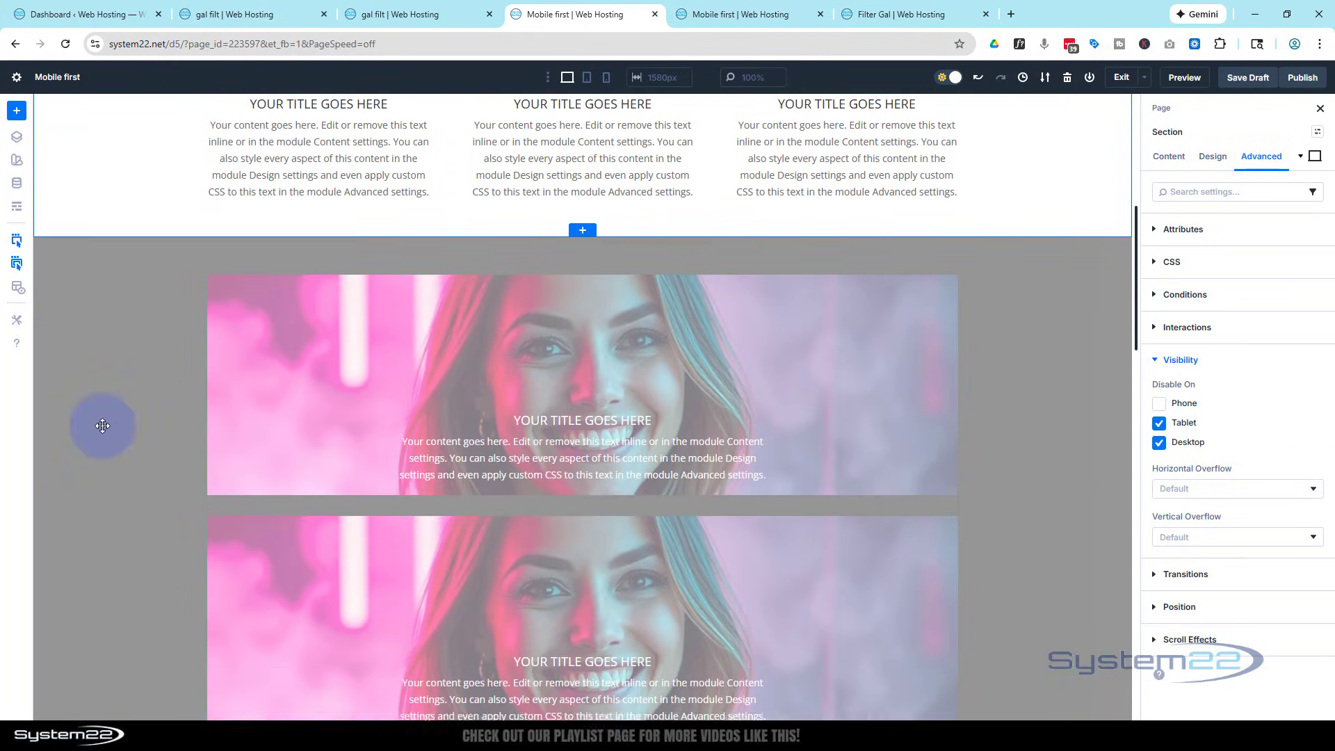
scroll(103, 426, "down", 10)
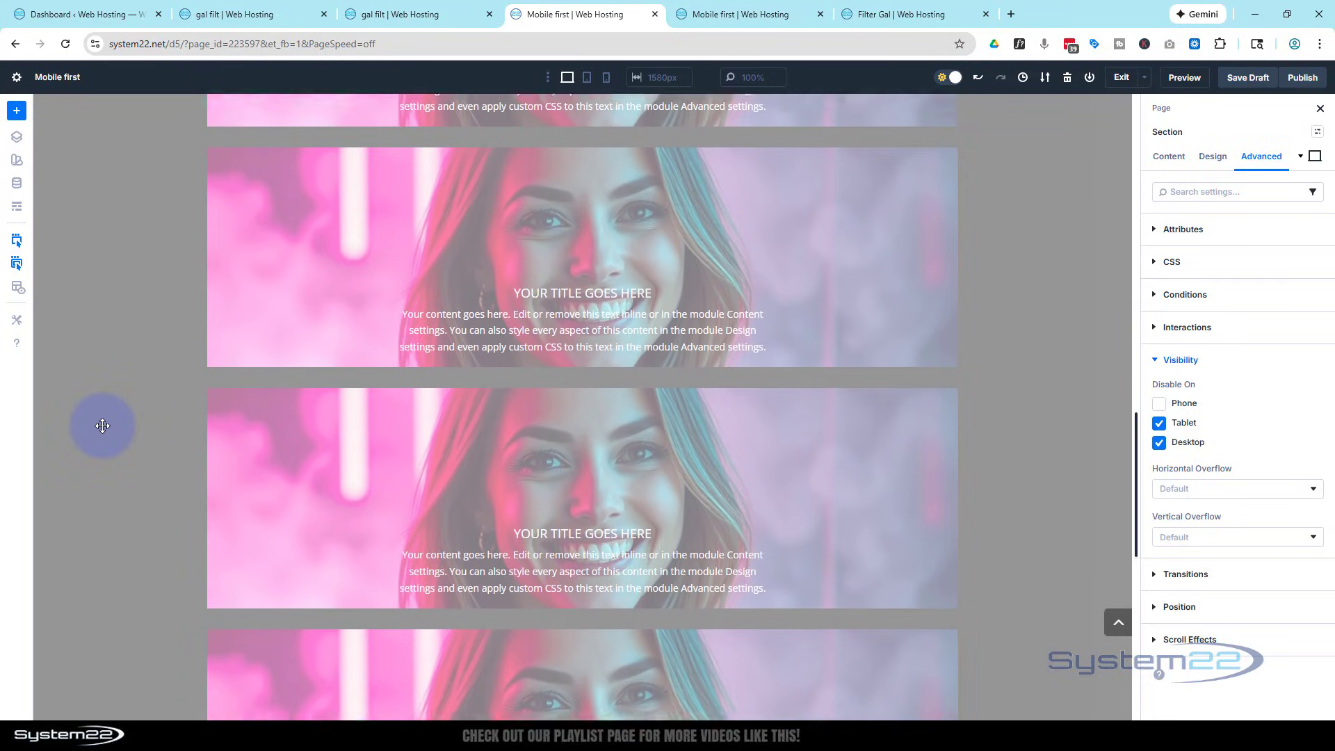
scroll(103, 426, "down", 3)
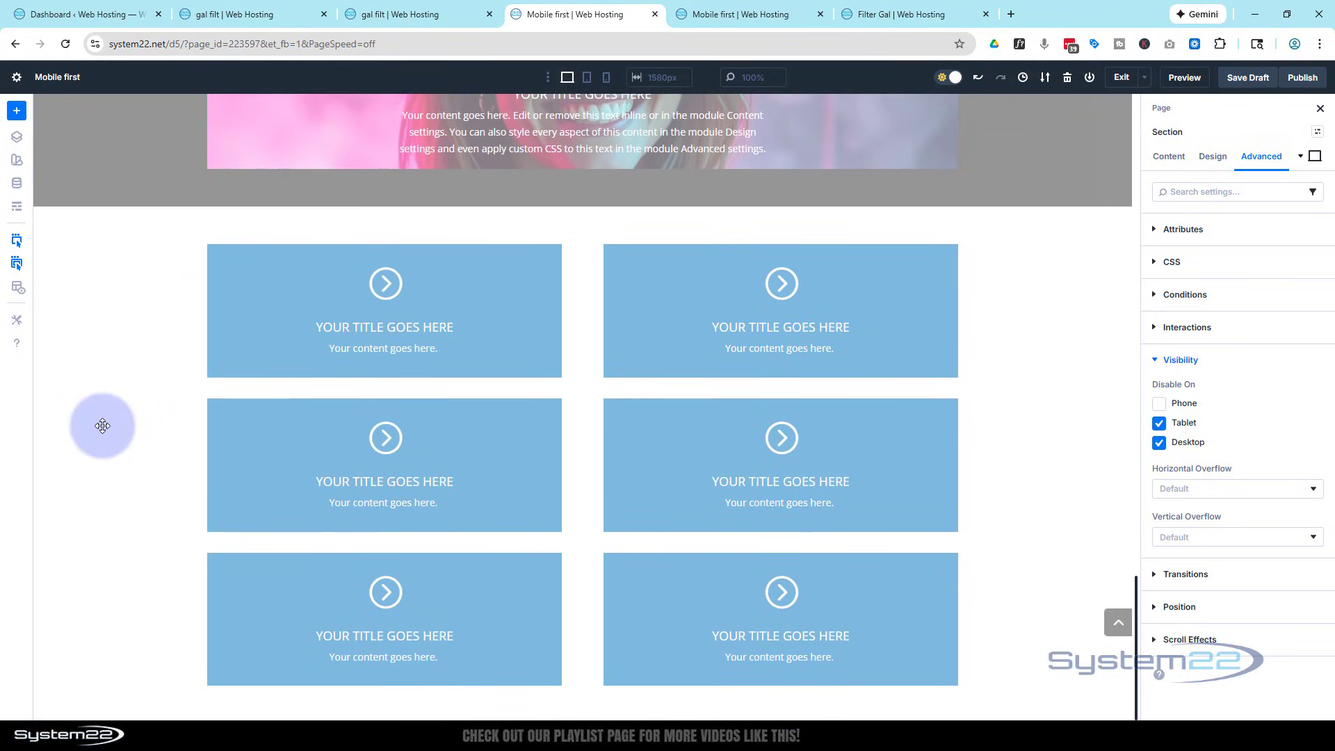
scroll(102, 439, "up", 10)
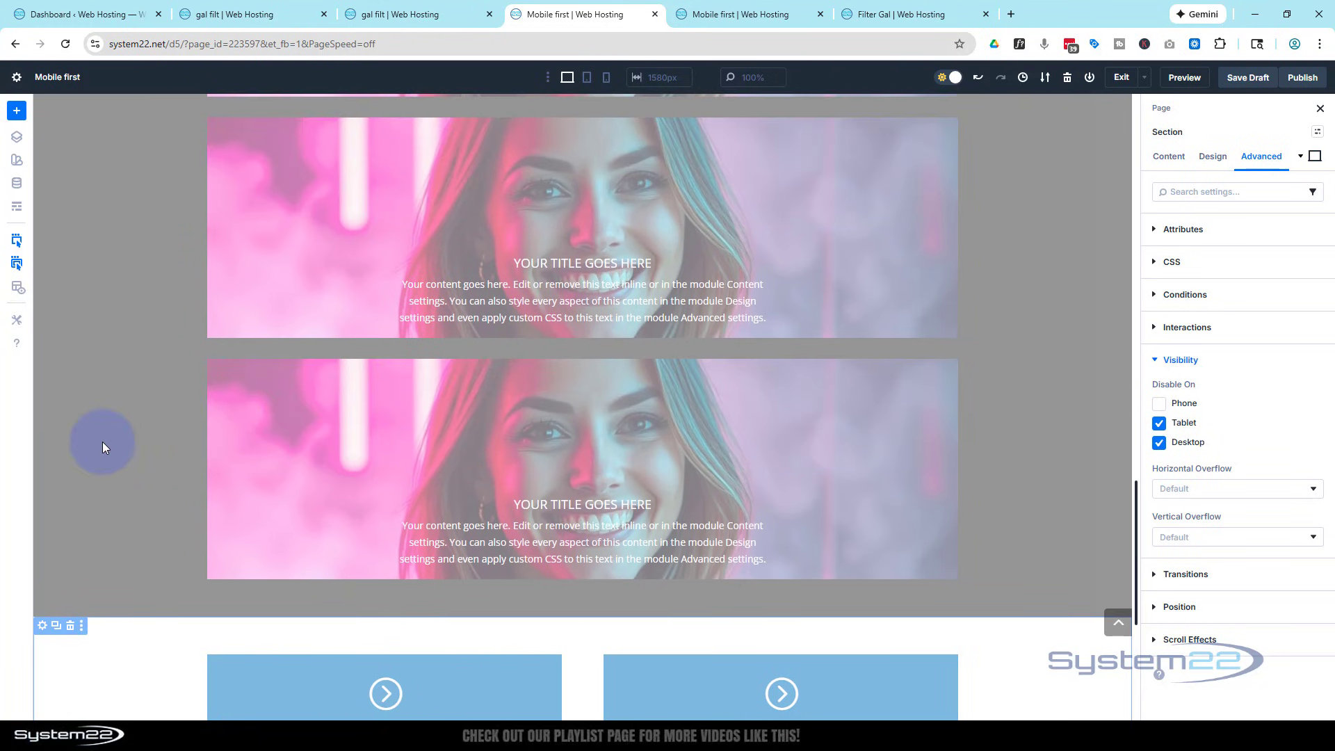
scroll(103, 442, "up", 10)
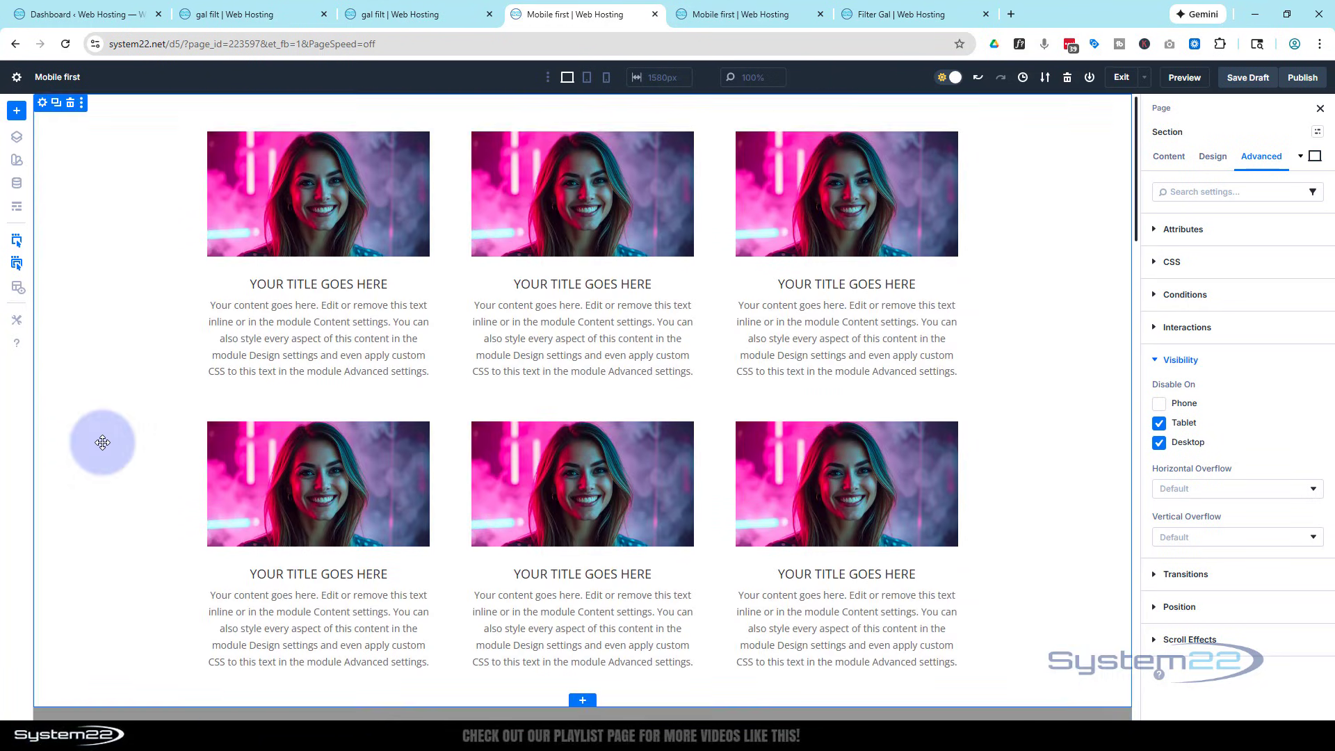
Switch to the page preview and check the desktop blurb layout down to the footer
left_click(732, 14)
left_click(98, 328)
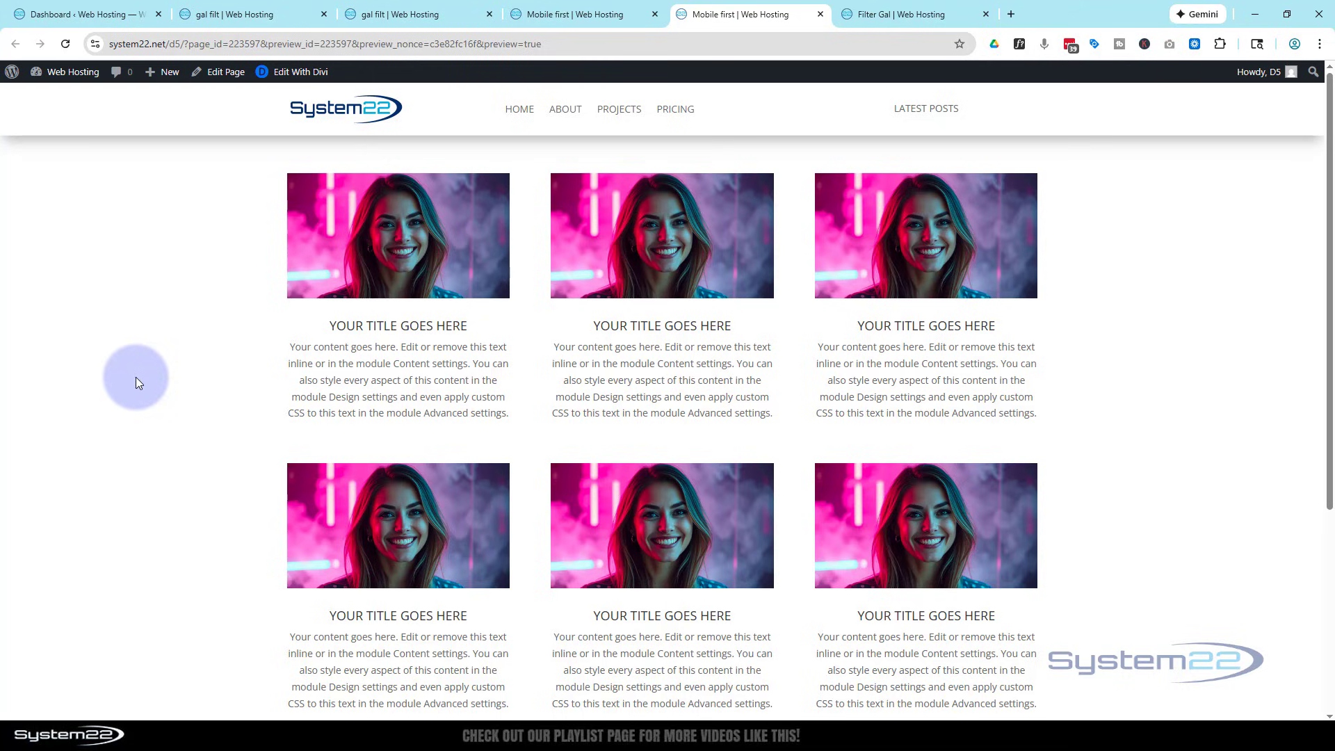
scroll(135, 375, "down", 4)
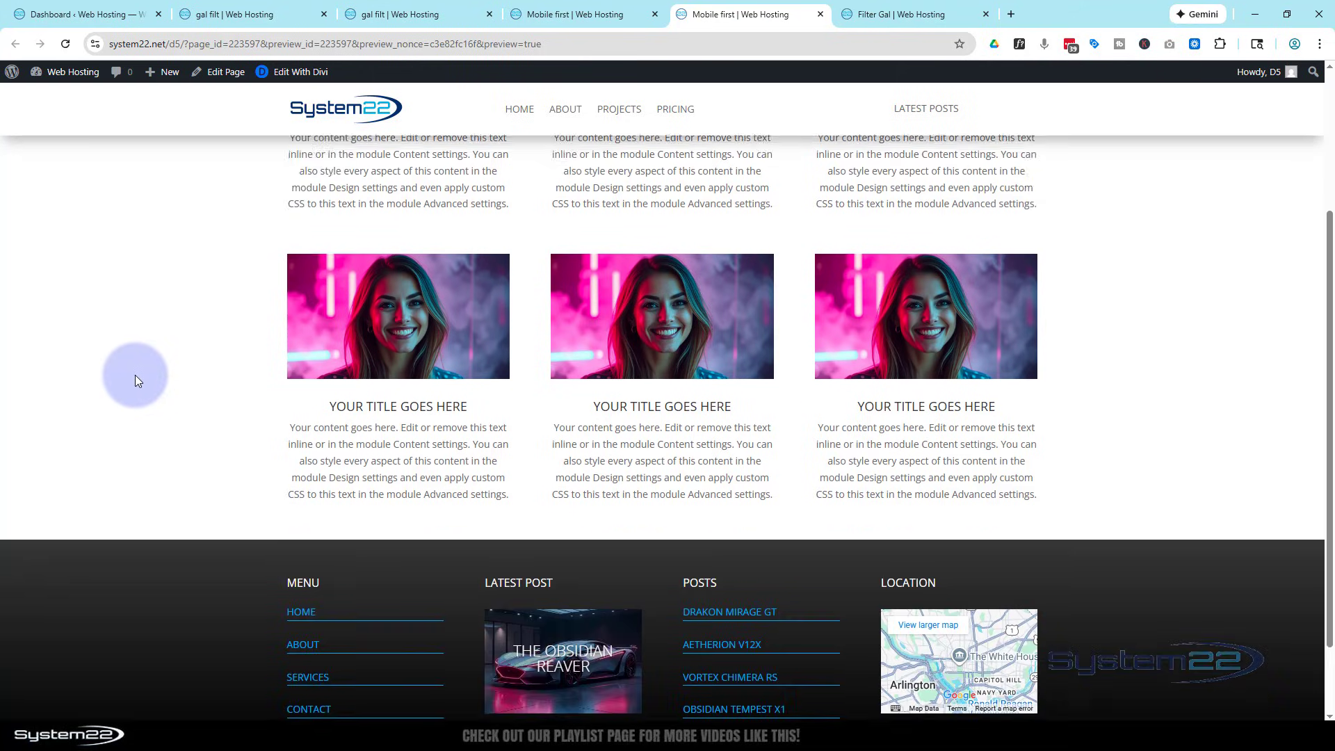
scroll(134, 374, "up", 3)
scroll(135, 374, "up", 2)
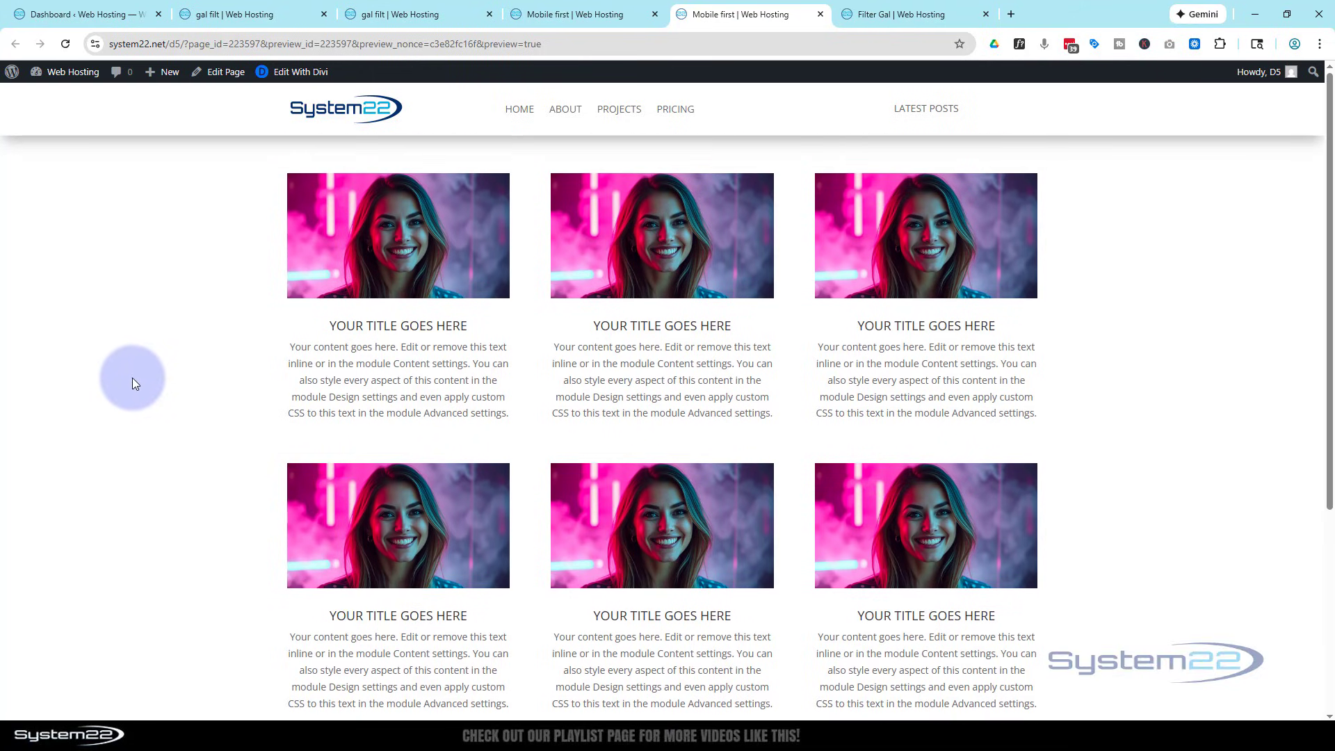